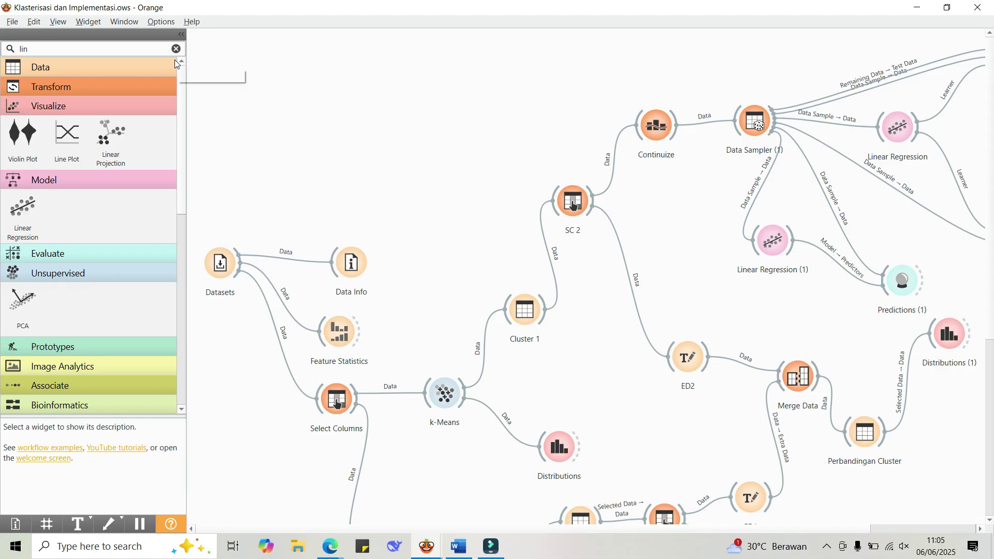
Preview the Heart Disease data output by the Datasets widget, widening the diameter narrowing column to read its header.
{"action": "double_click", "coordinate": [220, 263]}
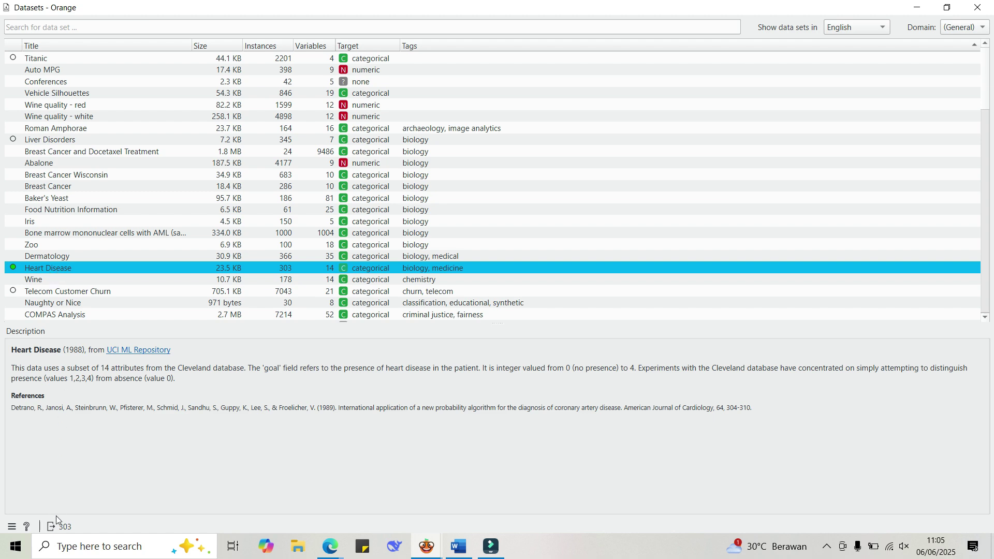
{"action": "left_click", "coordinate": [69, 527]}
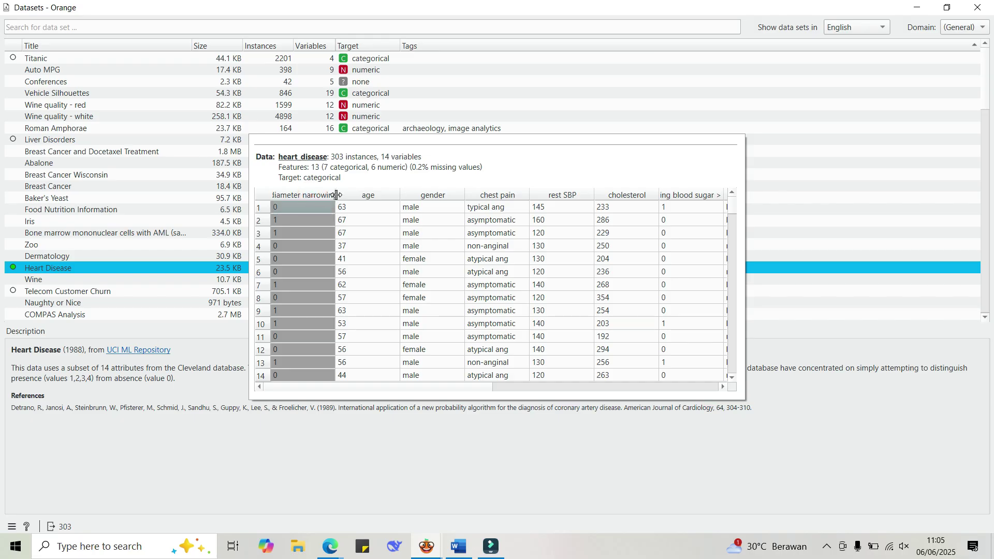
{"action": "left_click_drag", "start_coordinate": [335, 196], "coordinate": [355, 196]}
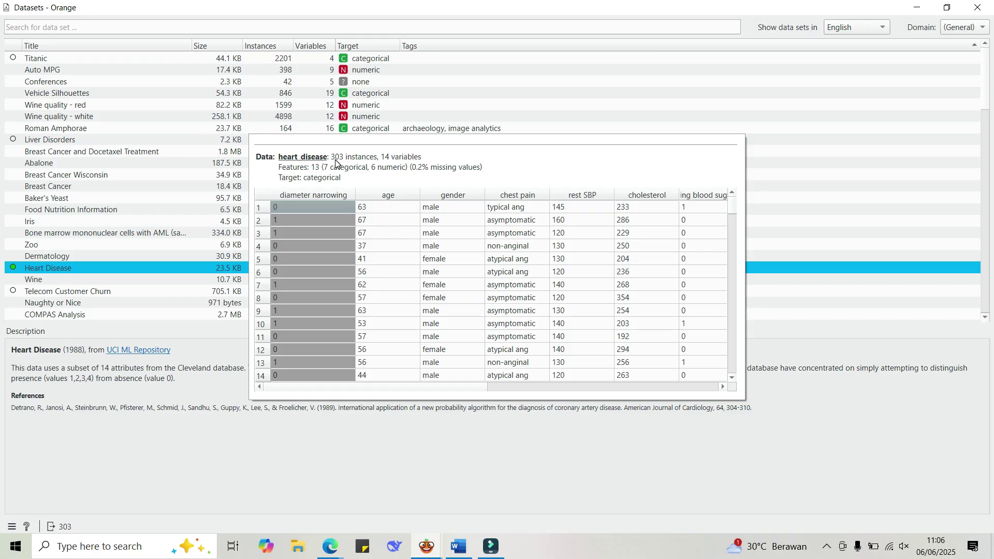
{"action": "left_click", "coordinate": [978, 7]}
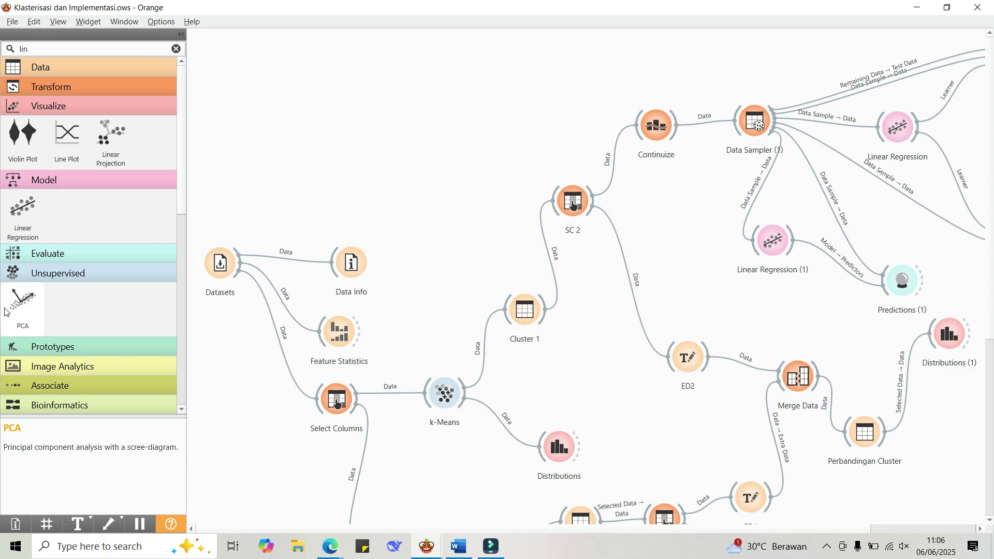
Review the heart disease table's size, features, target and missing data in the Data Info widget.
{"action": "double_click", "coordinate": [353, 265]}
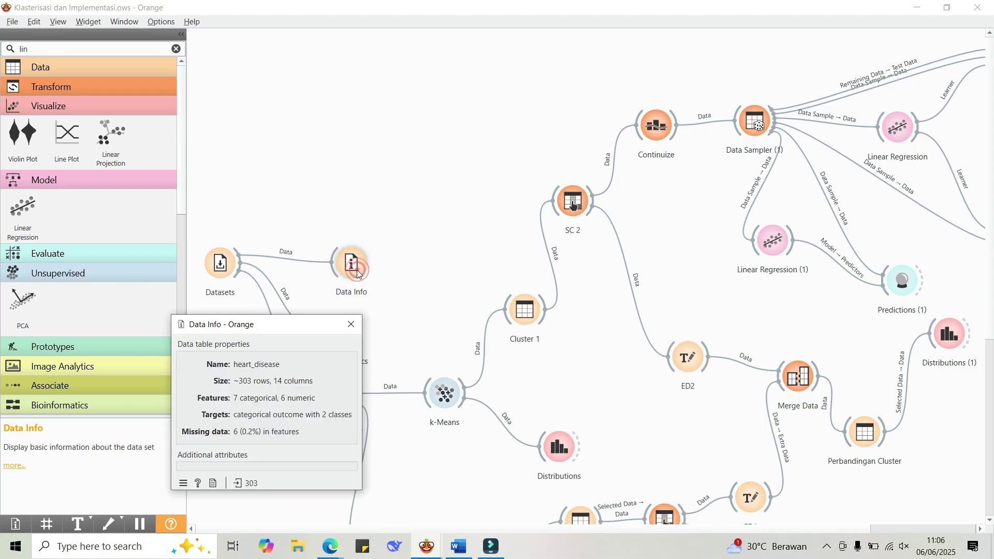
{"action": "left_click", "coordinate": [306, 333]}
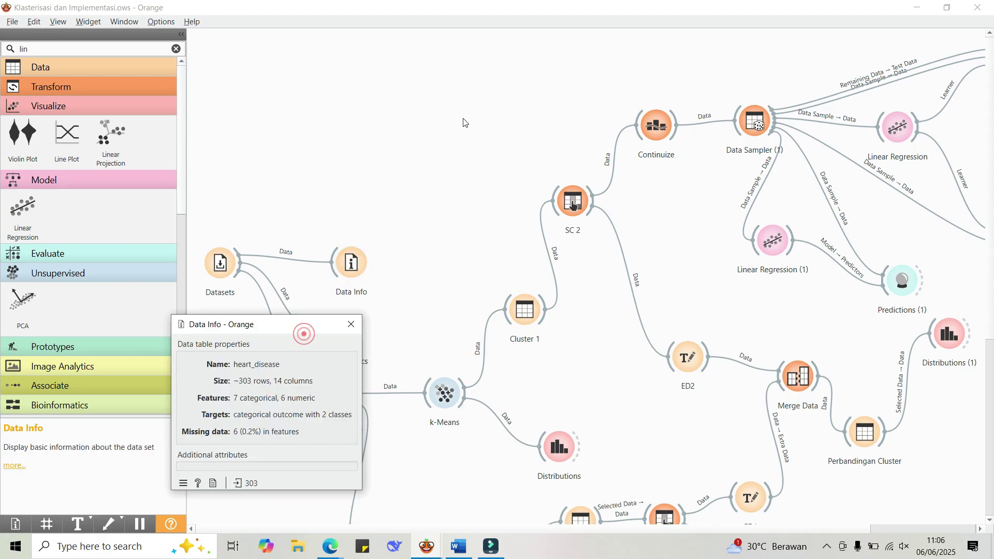
{"action": "left_click_drag", "start_coordinate": [262, 329], "coordinate": [396, 103]}
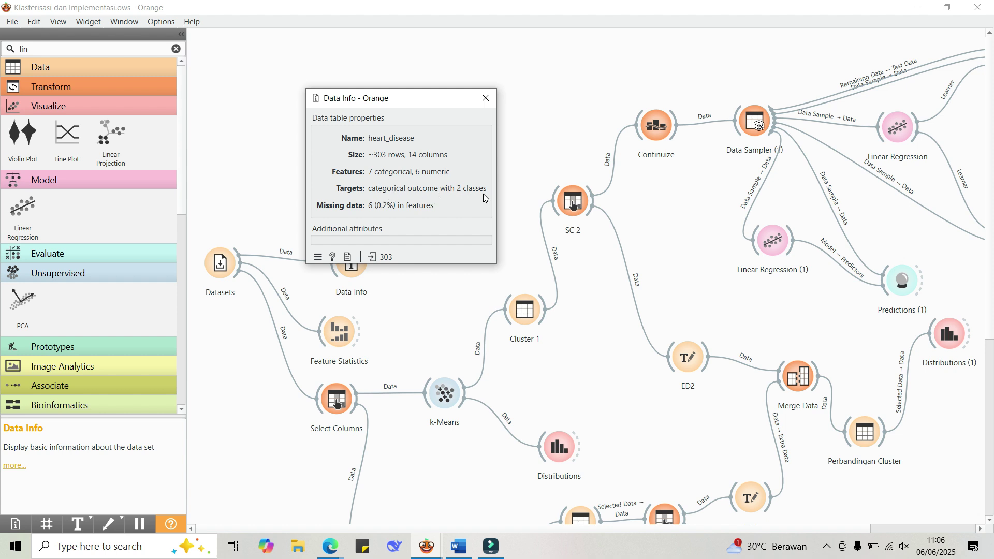
{"action": "left_click", "coordinate": [487, 94]}
Examine the distributions and missing-value percentages of all variables in the Feature Statistics widget.
{"action": "double_click", "coordinate": [343, 334]}
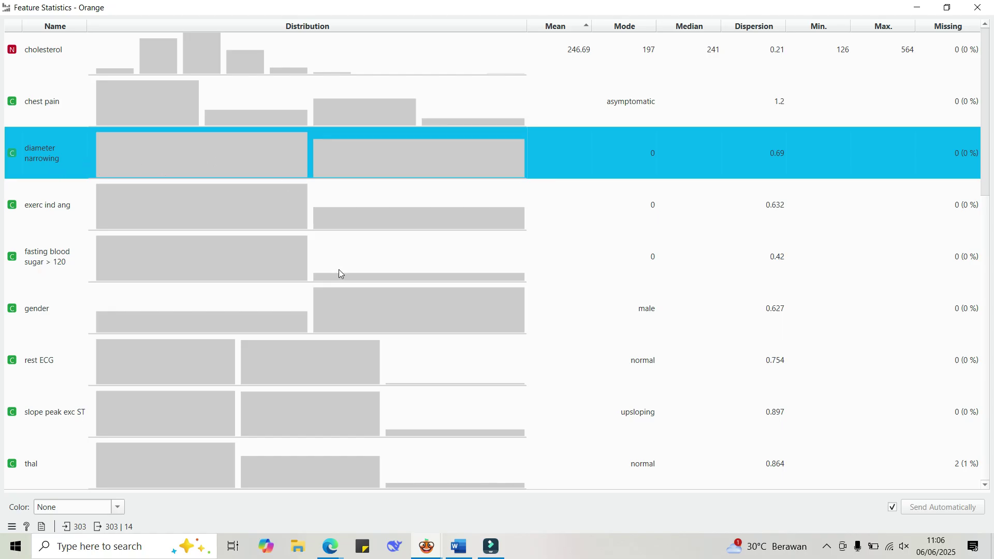
{"action": "scroll", "coordinate": [339, 269], "scroll_direction": "up", "scroll_amount": 5}
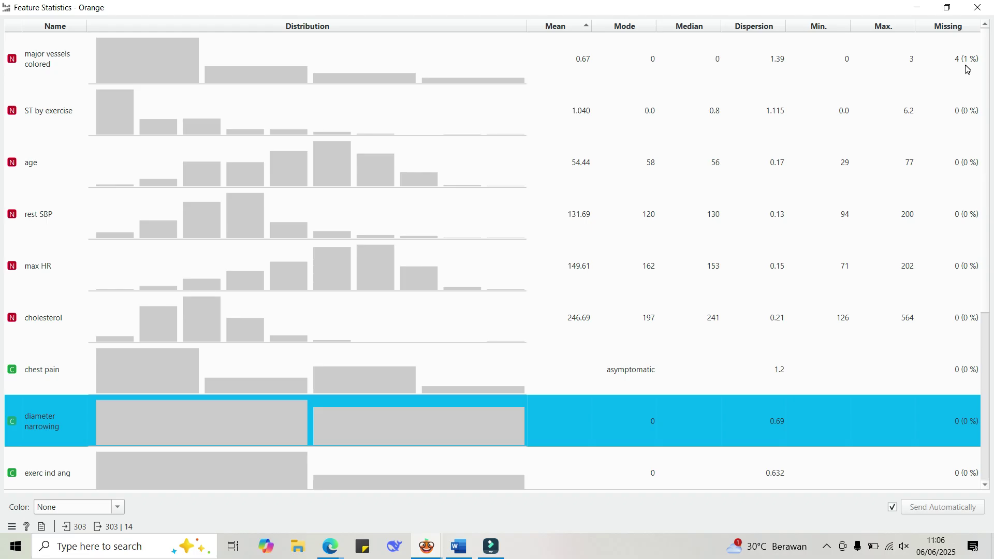
{"action": "scroll", "coordinate": [960, 280], "scroll_direction": "down", "scroll_amount": 5}
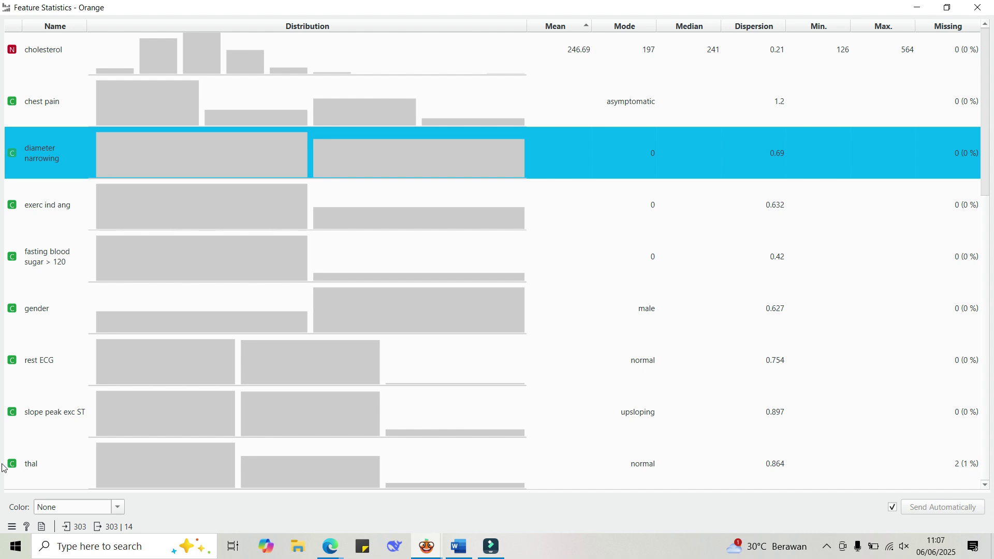
{"action": "left_click", "coordinate": [977, 7]}
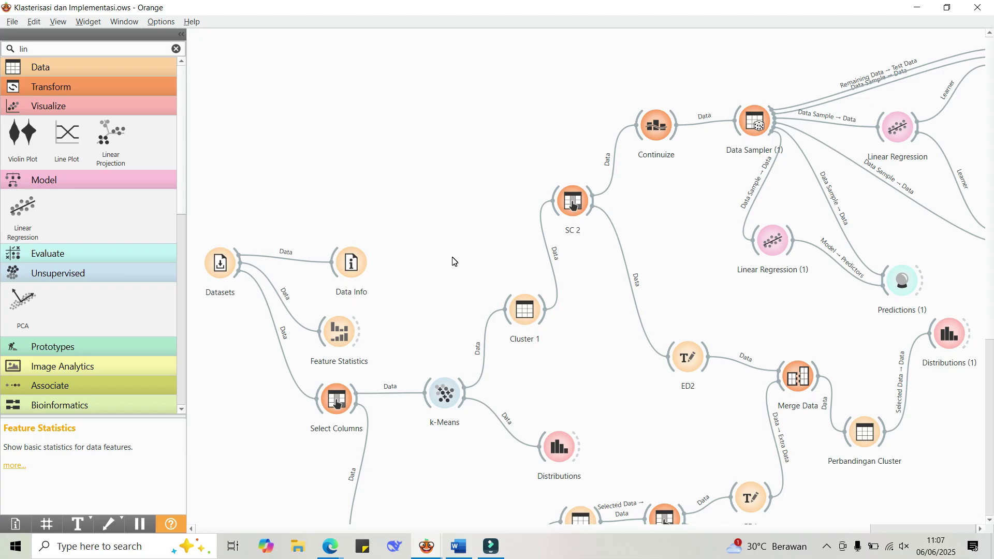
Review which variables are ignored and which are used as features in the Select Columns widget.
{"action": "scroll", "coordinate": [454, 261], "scroll_direction": "down", "scroll_amount": 2}
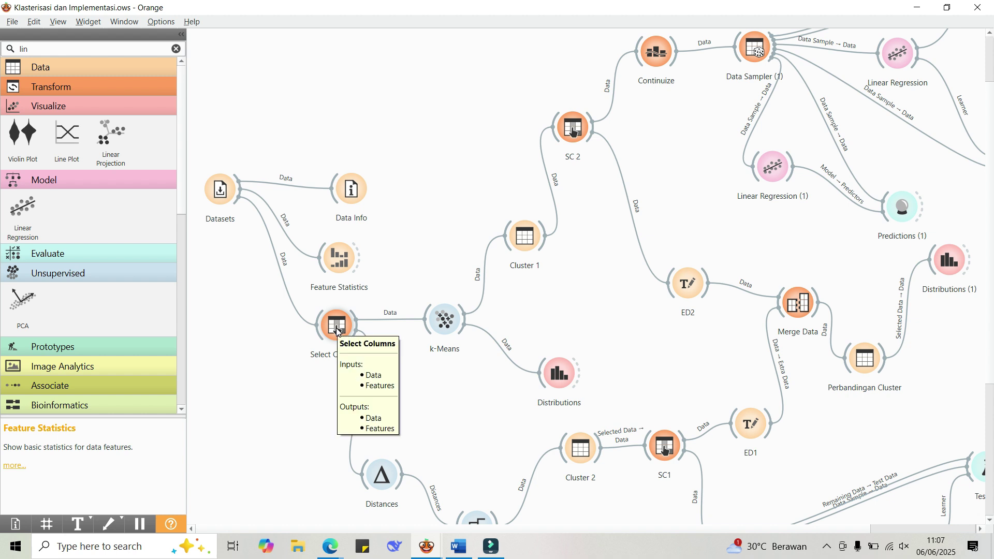
{"action": "double_click", "coordinate": [344, 327]}
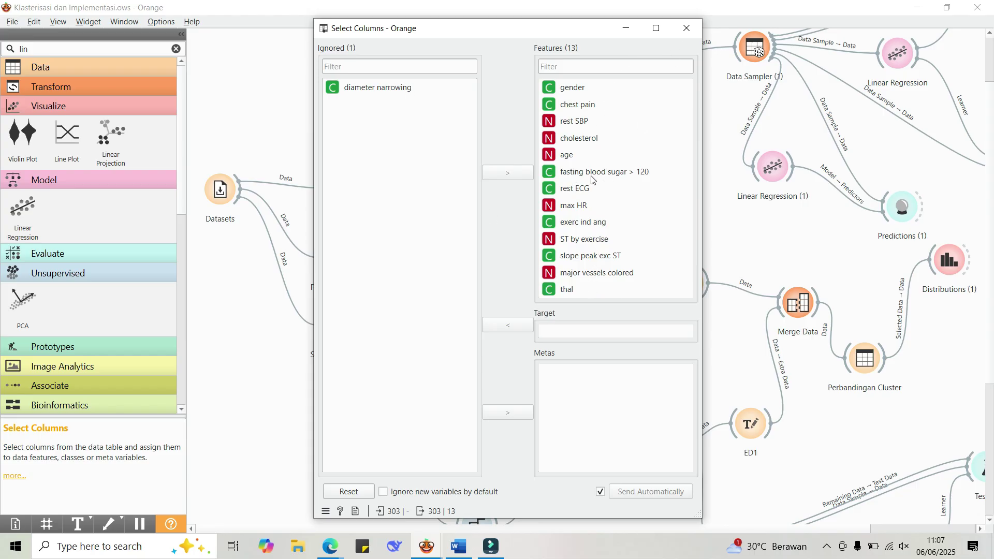
{"action": "mouse_move", "coordinate": [598, 113]}
{"action": "left_click", "coordinate": [687, 28]}
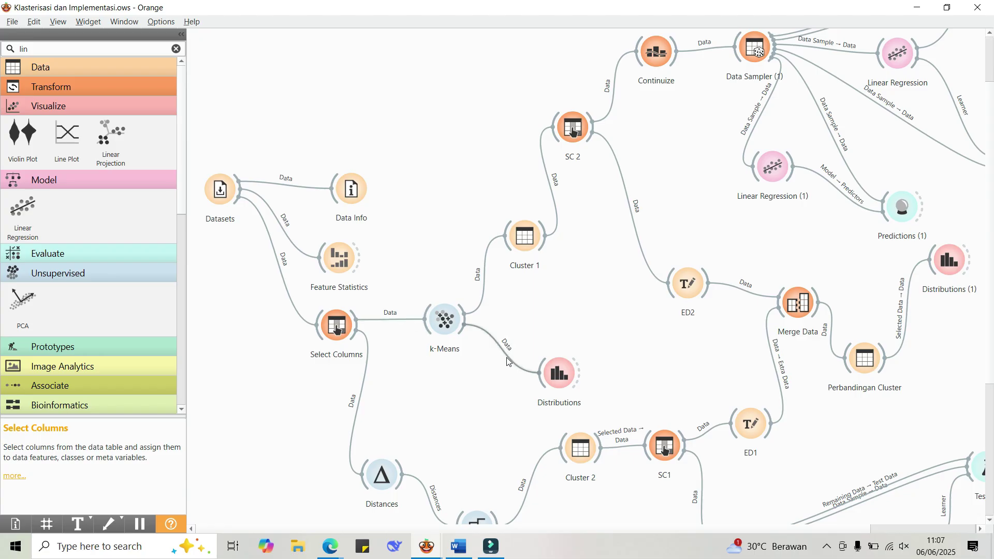
Open the k-Means settings and review the available initialization methods, keeping Initialize with KMeans++.
{"action": "left_click", "coordinate": [447, 325]}
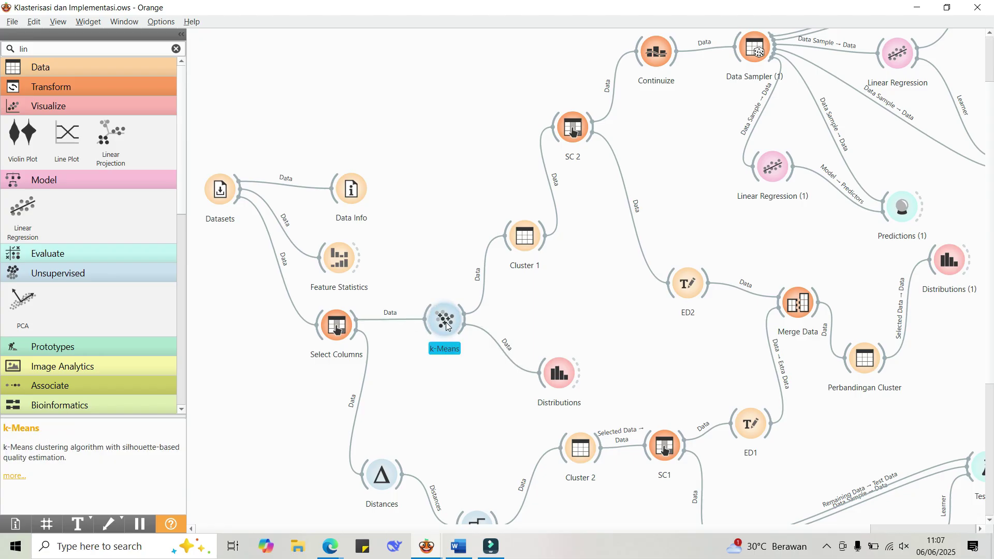
{"action": "double_click", "coordinate": [447, 324]}
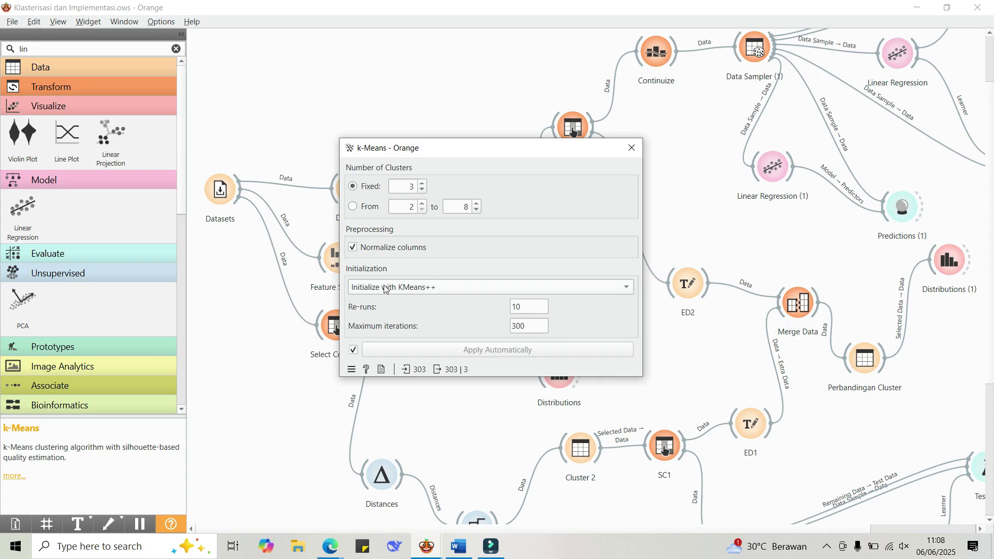
{"action": "left_click", "coordinate": [426, 289]}
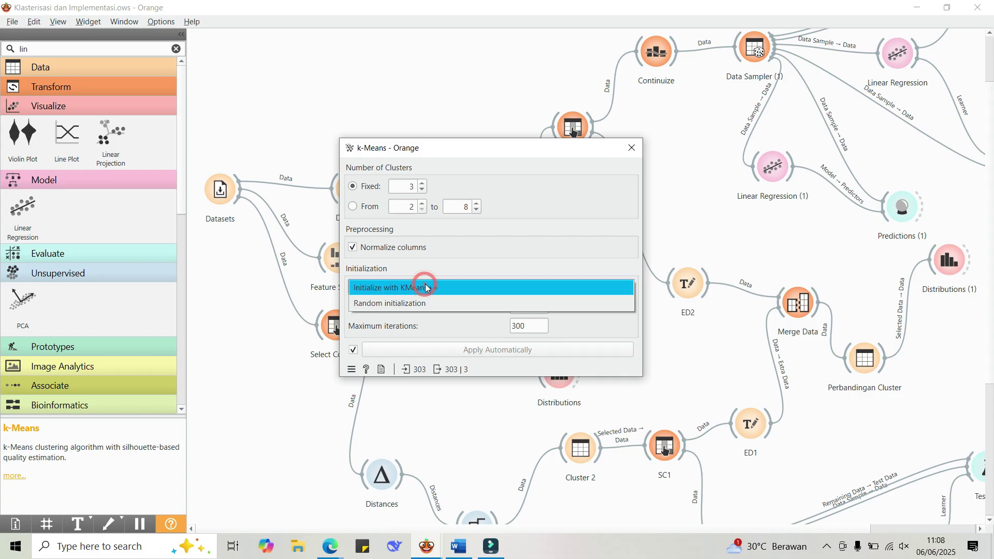
{"action": "left_click", "coordinate": [464, 268]}
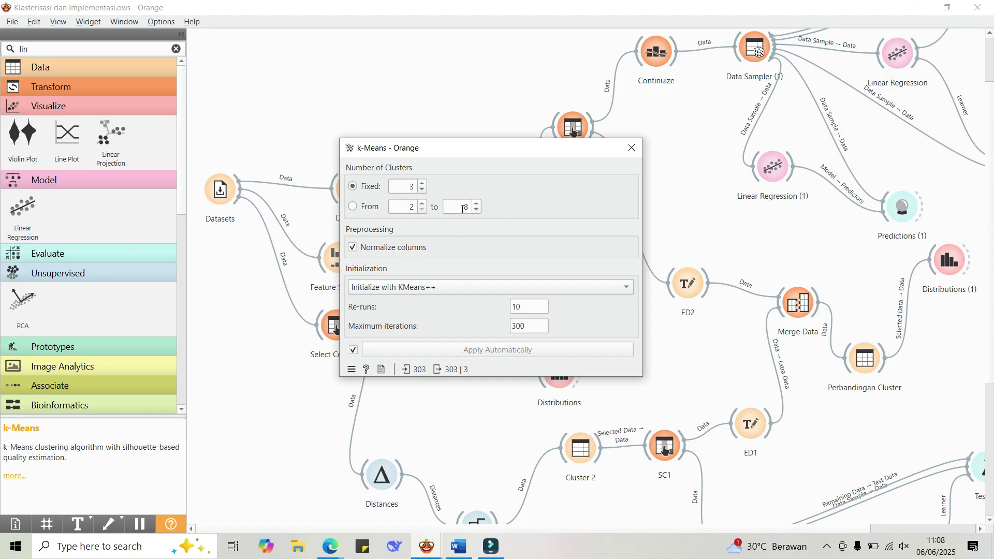
Try a higher fixed number of clusters in k-Means, return it to 3 and close the settings.
{"action": "left_click", "coordinate": [423, 183]}
{"action": "left_click", "coordinate": [423, 183]}
{"action": "left_click", "coordinate": [423, 191]}
{"action": "left_click", "coordinate": [422, 190]}
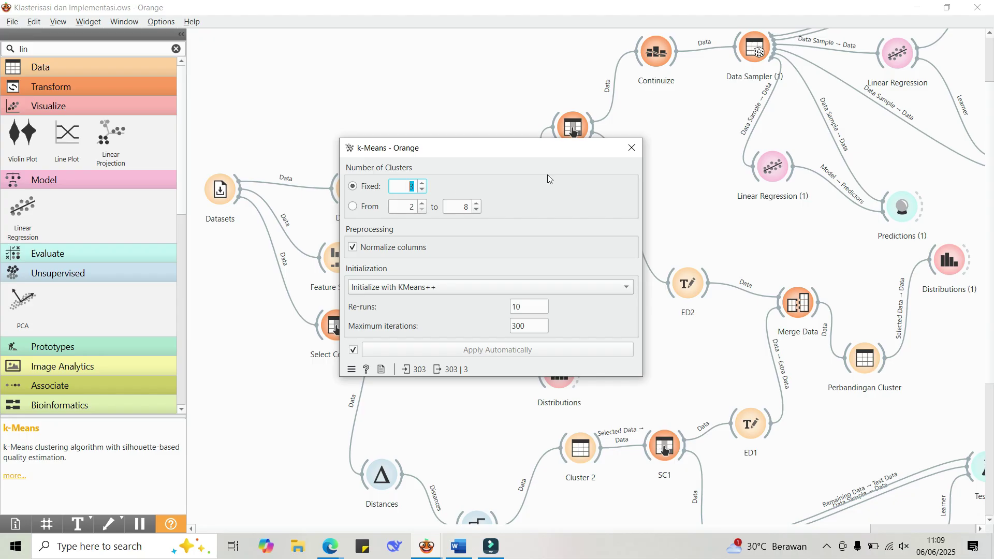
{"action": "left_click", "coordinate": [631, 148]}
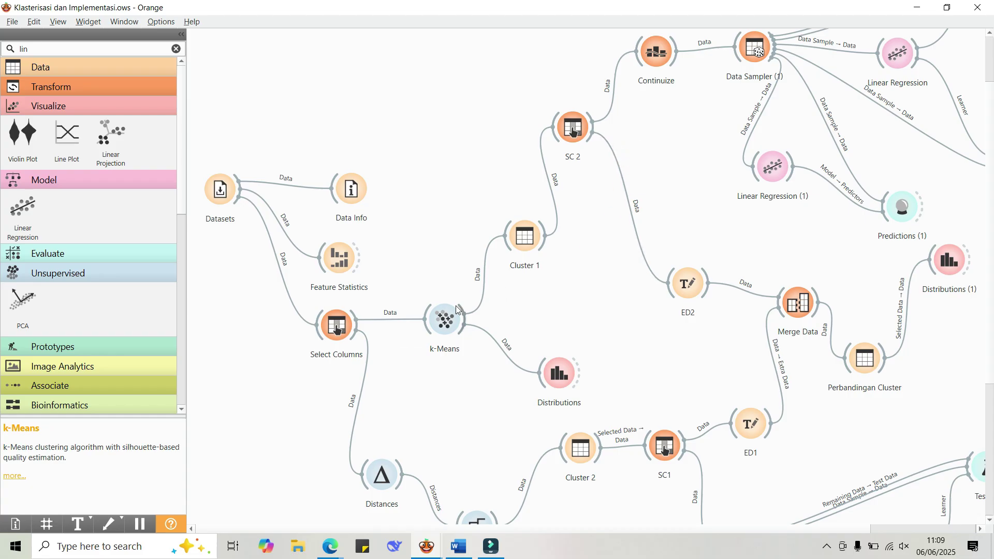
Inspect the k-Means cluster assignments and silhouette values in the Cluster 1 data table.
{"action": "double_click", "coordinate": [525, 241]}
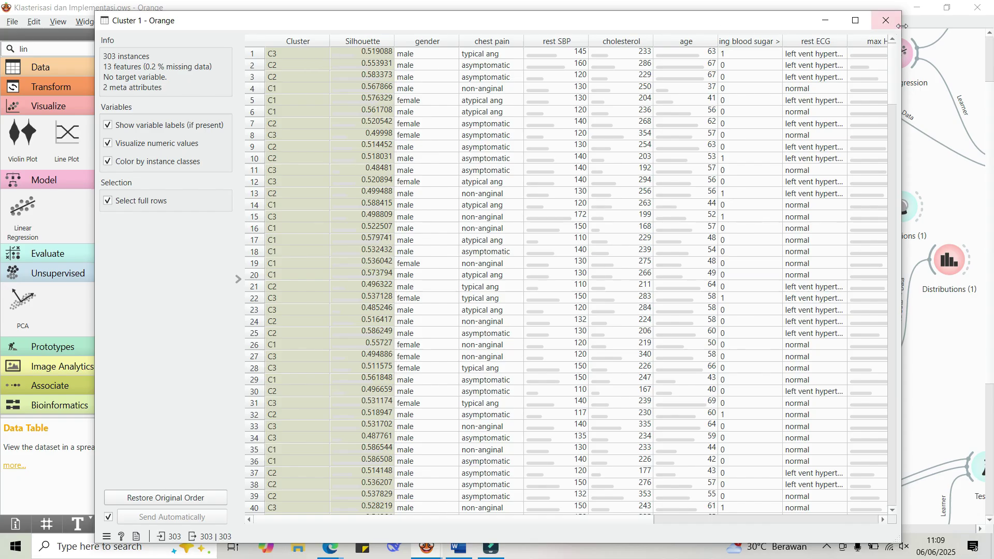
{"action": "left_click", "coordinate": [887, 21]}
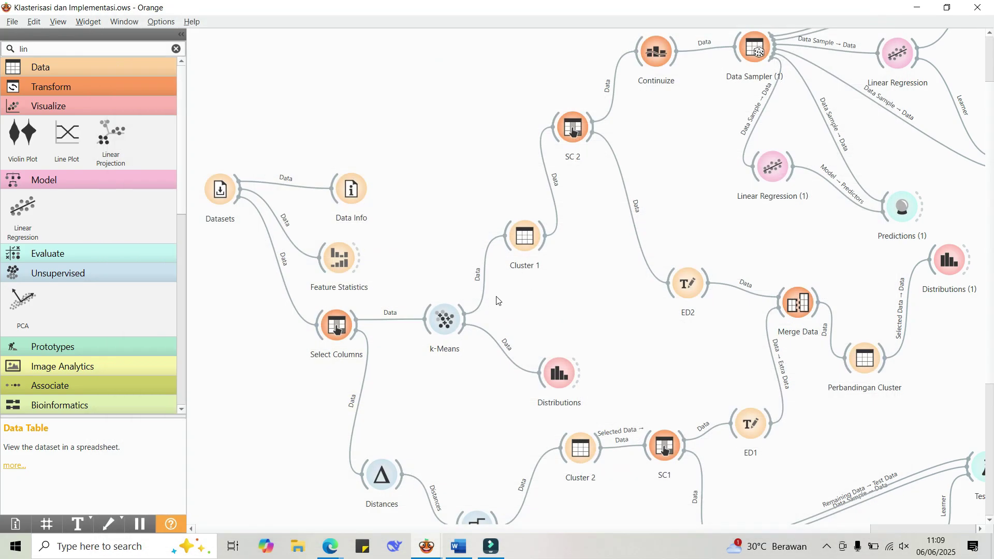
Check the frequency and percentage of clusters C1, C2 and C3 in the Distributions chart linked to k-Means.
{"action": "double_click", "coordinate": [561, 371]}
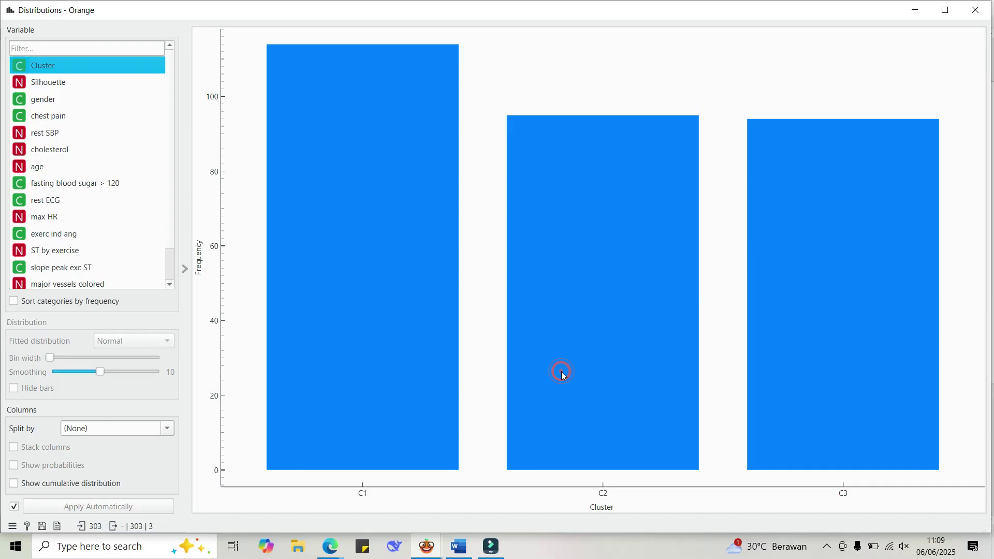
{"action": "left_click", "coordinate": [561, 371]}
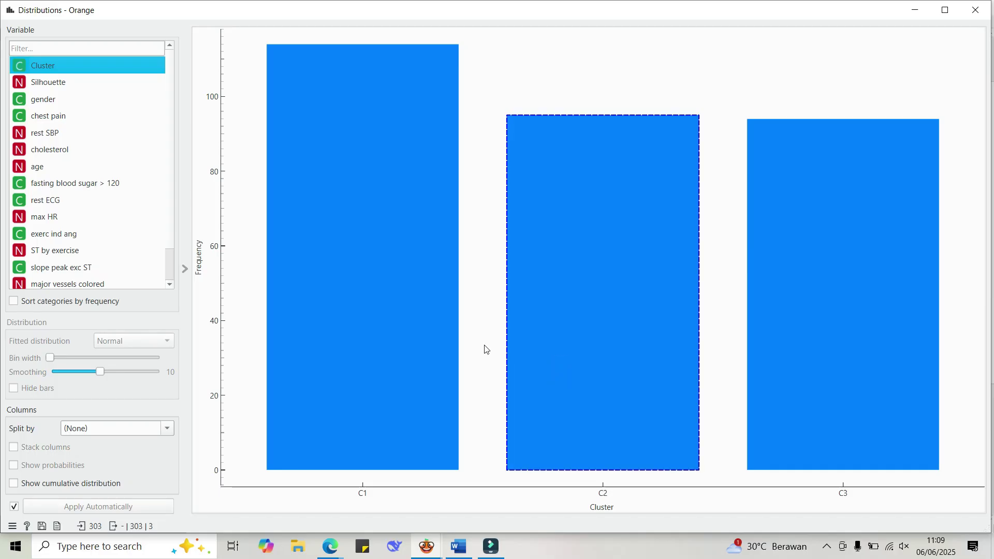
{"action": "left_click", "coordinate": [374, 308]}
{"action": "mouse_move", "coordinate": [374, 305]}
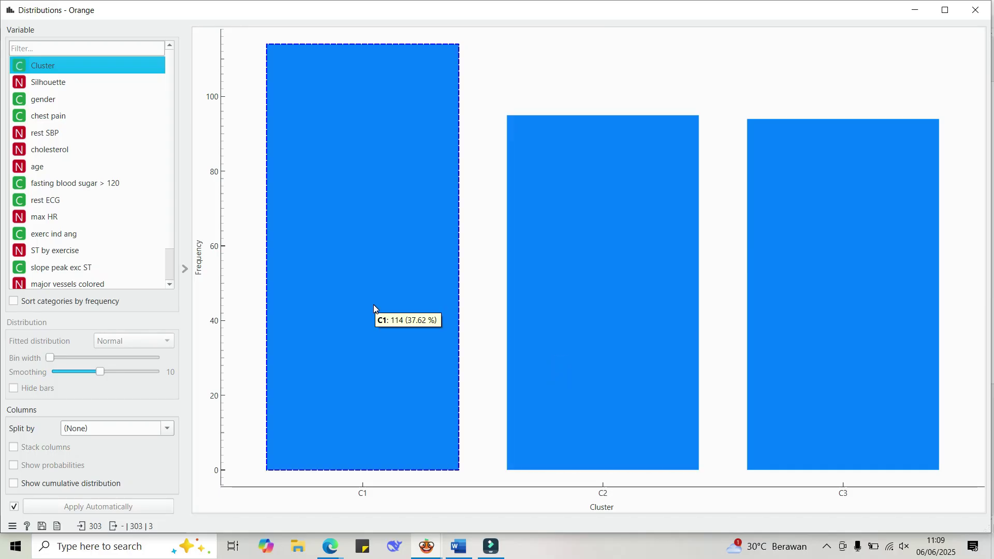
{"action": "left_click", "coordinate": [513, 300]}
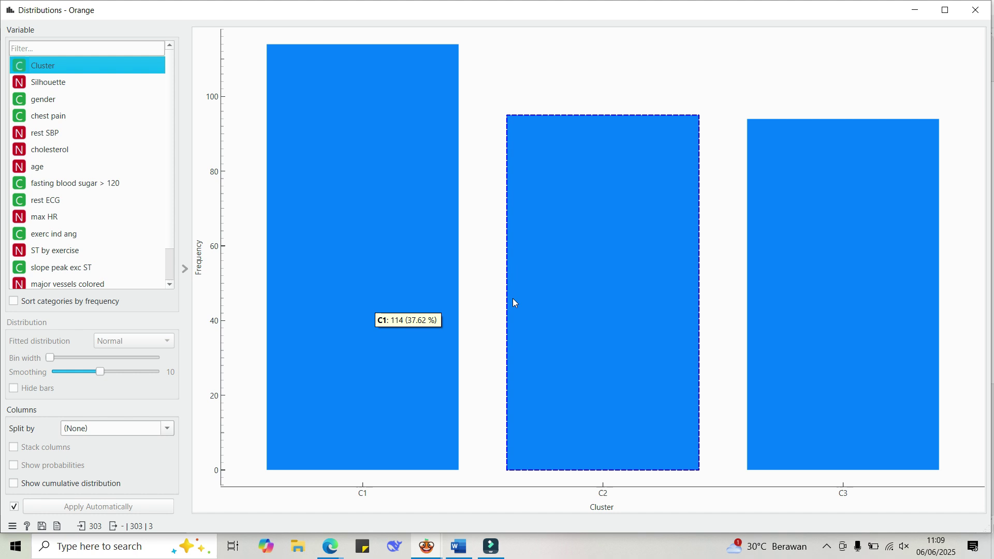
{"action": "left_click", "coordinate": [560, 307]}
{"action": "left_click", "coordinate": [790, 68]}
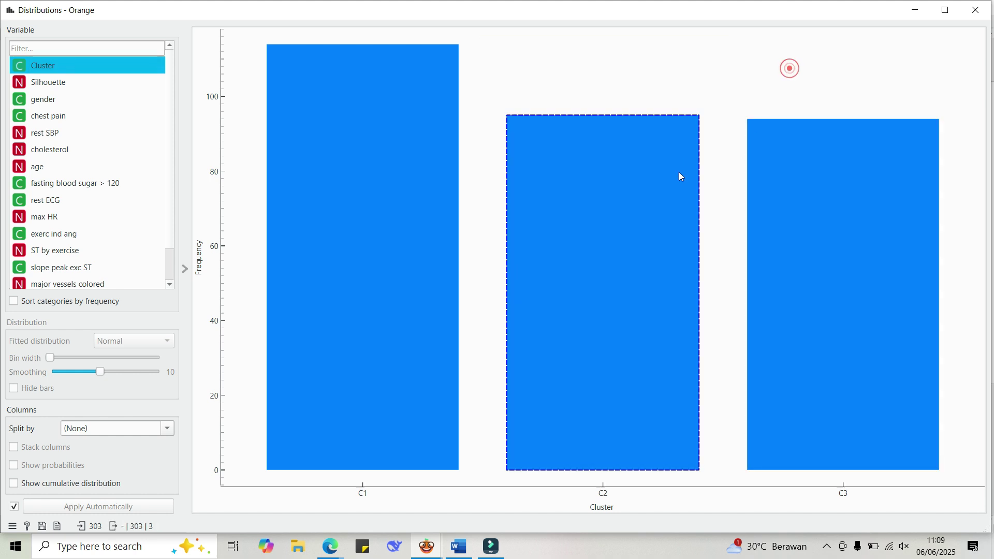
{"action": "mouse_move", "coordinate": [680, 176]}
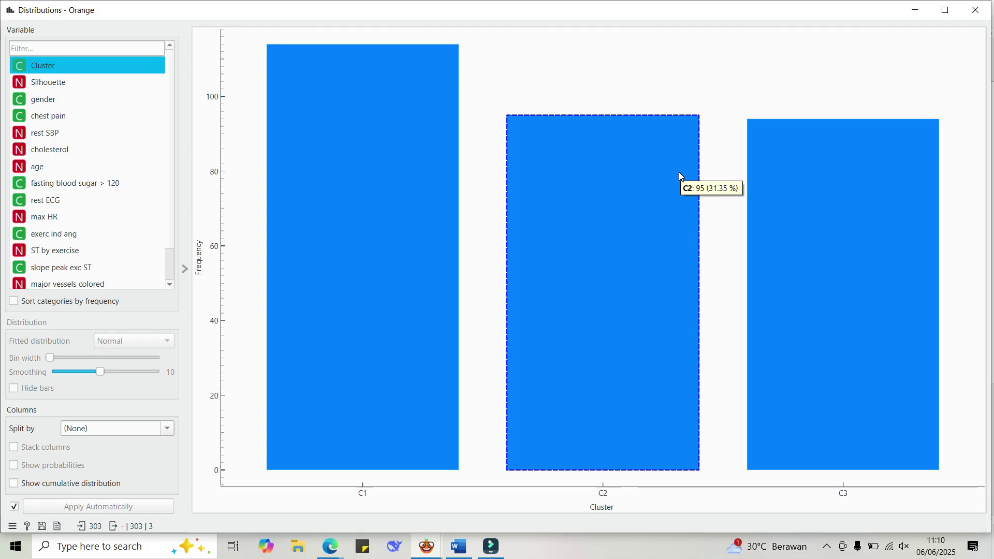
{"action": "left_click", "coordinate": [820, 200]}
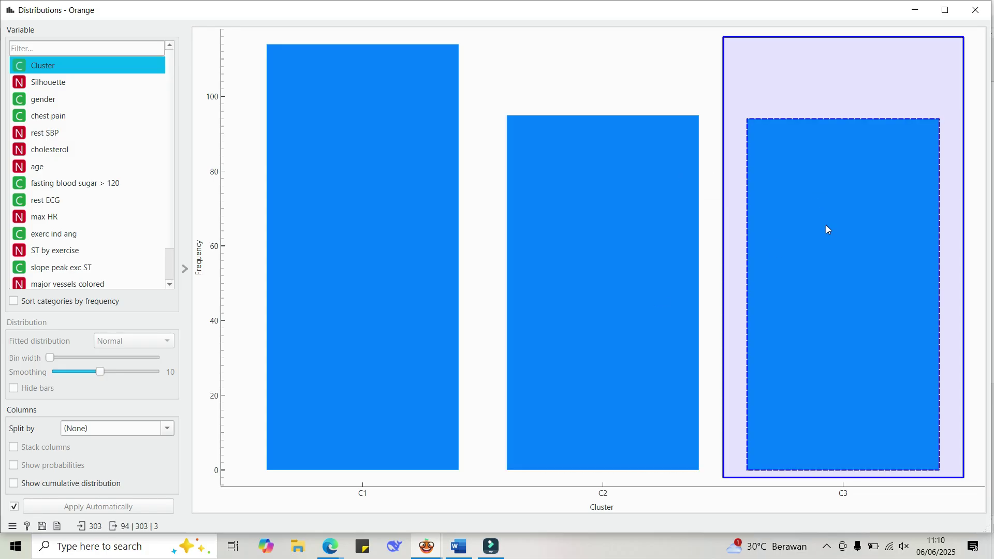
{"action": "mouse_move", "coordinate": [827, 225]}
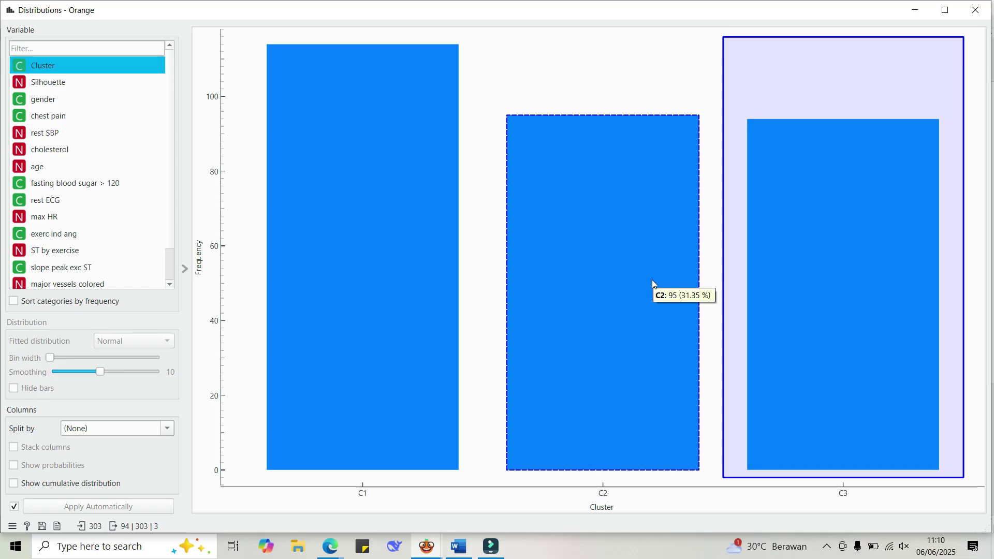
{"action": "left_click", "coordinate": [988, 4]}
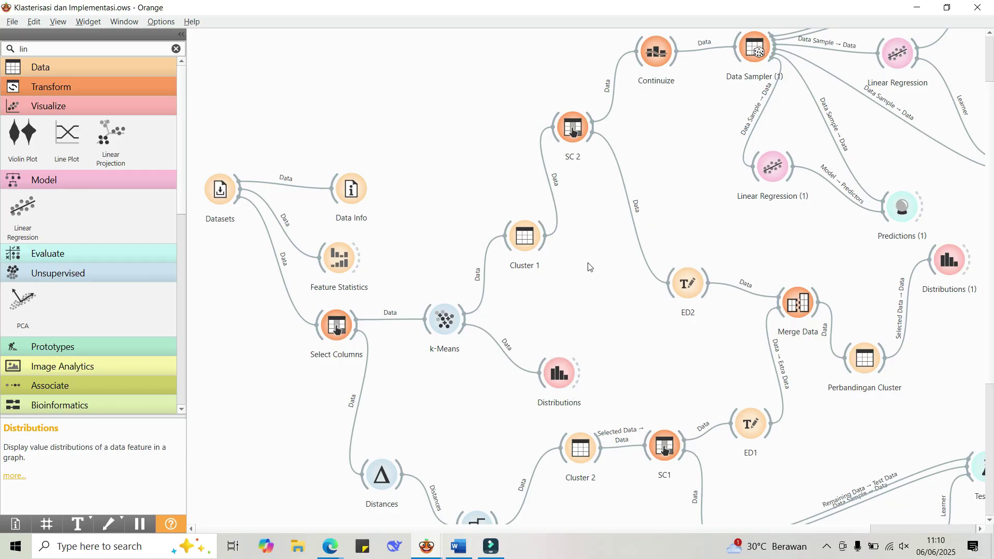
Review the Distances widget's comparison and metric settings and preview its output distance matrix.
{"action": "scroll", "coordinate": [521, 250], "scroll_direction": "down", "scroll_amount": 2}
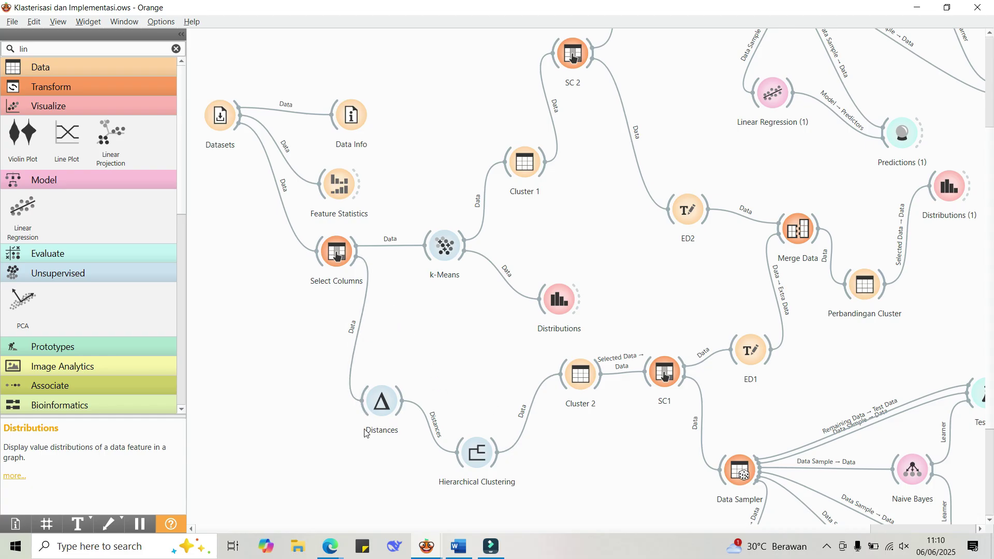
{"action": "double_click", "coordinate": [383, 408]}
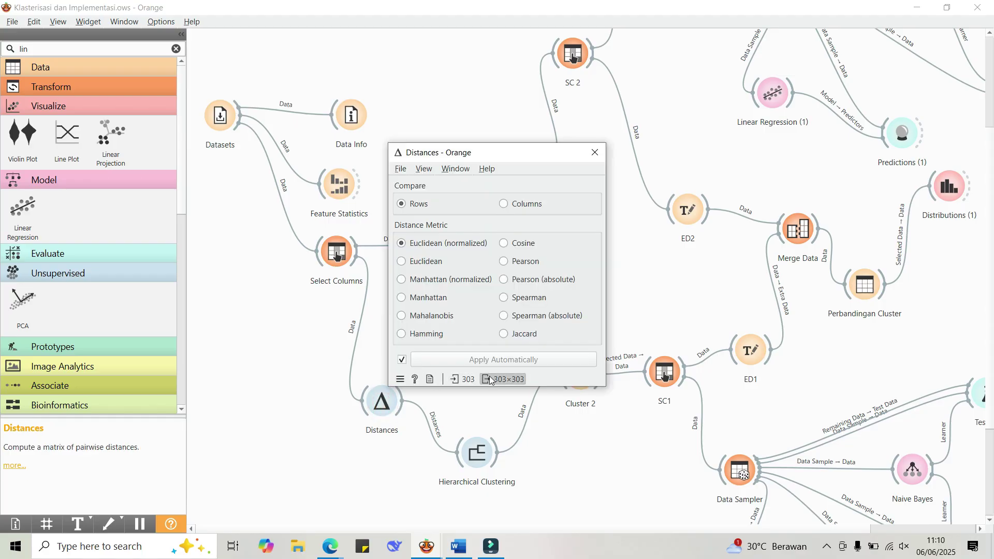
{"action": "mouse_move", "coordinate": [500, 383]}
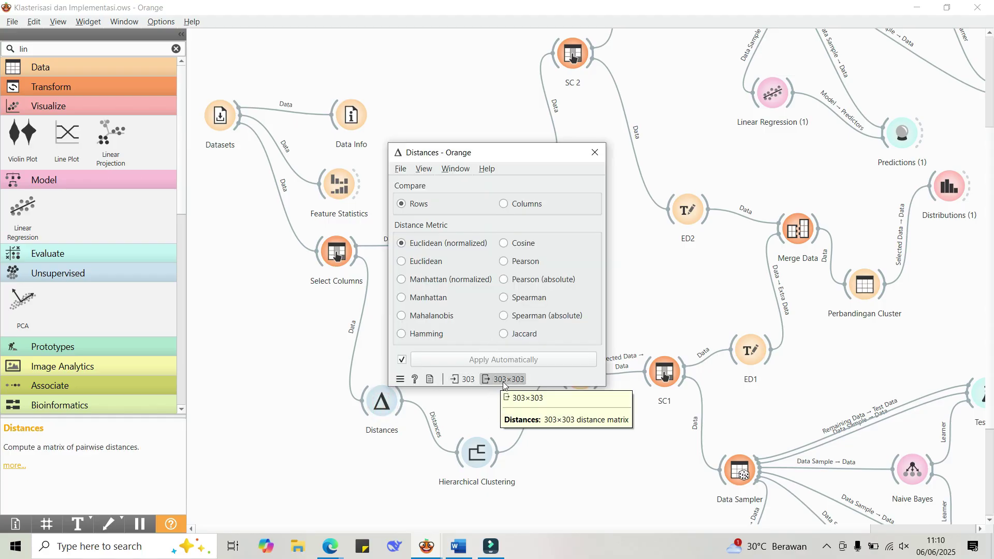
{"action": "left_click", "coordinate": [504, 381]}
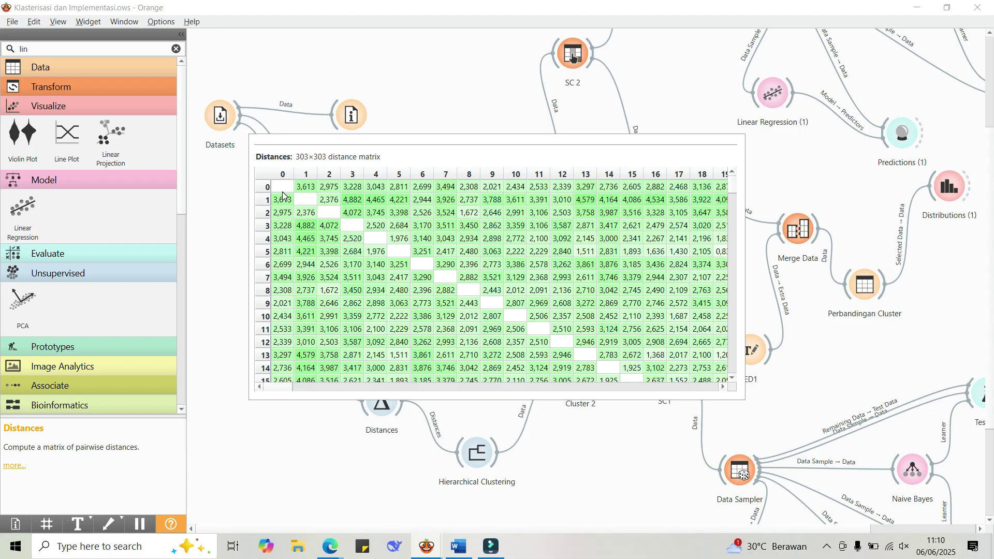
Examine the rows and columns of the pairwise distance matrix, then close the preview and the Distances widget.
{"action": "scroll", "coordinate": [466, 233], "scroll_direction": "down", "scroll_amount": 20}
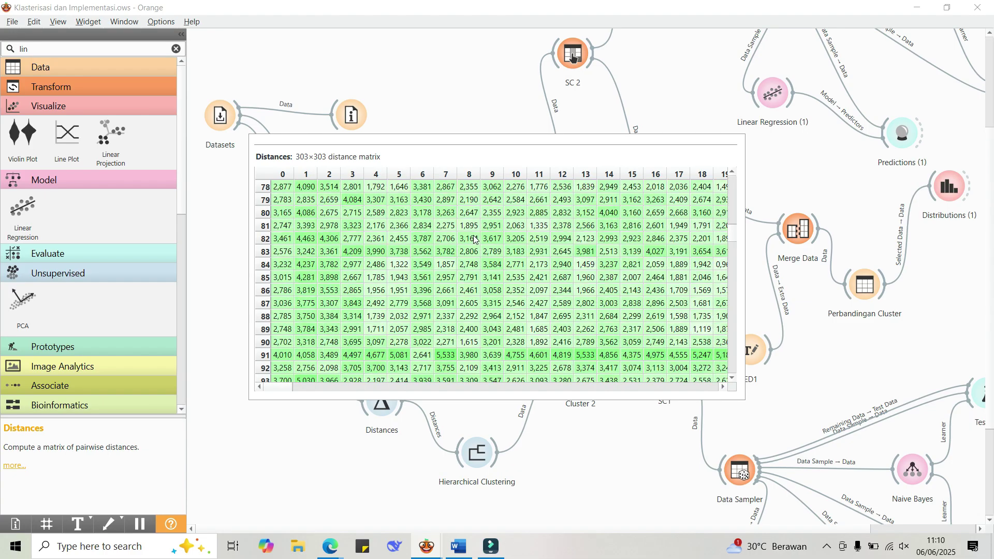
{"action": "scroll", "coordinate": [474, 239], "scroll_direction": "up", "scroll_amount": 20}
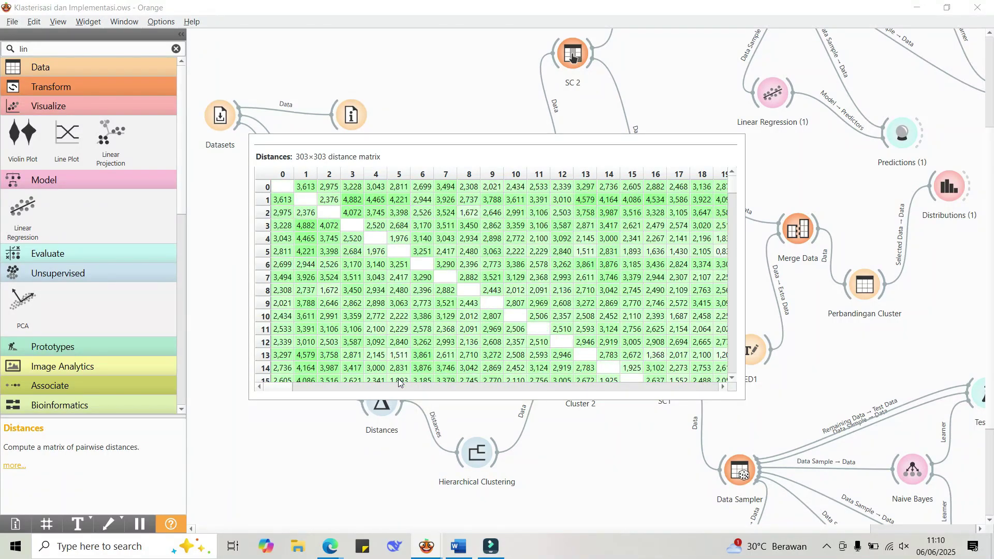
{"action": "left_click_drag", "start_coordinate": [285, 387], "coordinate": [843, 404]}
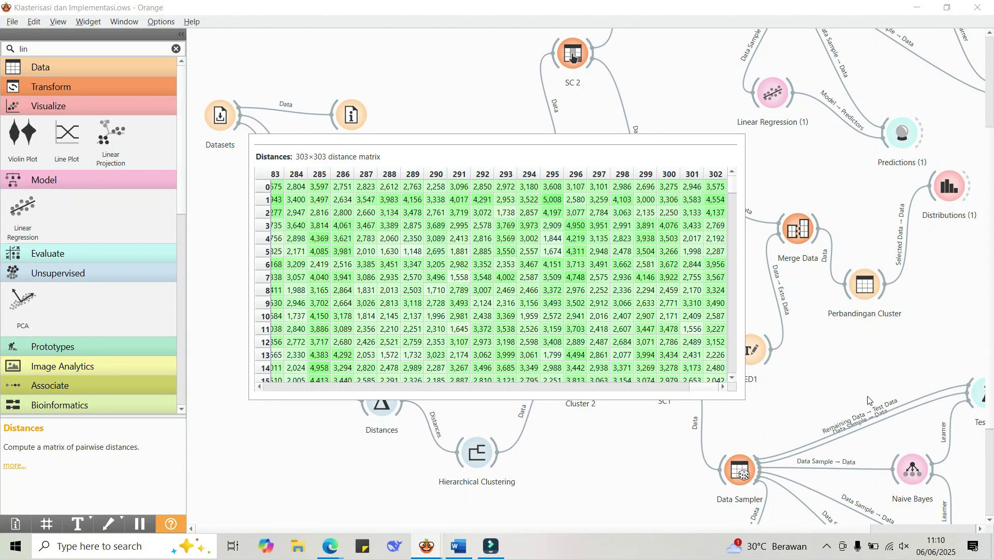
{"action": "scroll", "coordinate": [684, 207], "scroll_direction": "down", "scroll_amount": 5}
{"action": "scroll", "coordinate": [689, 202], "scroll_direction": "up", "scroll_amount": 5}
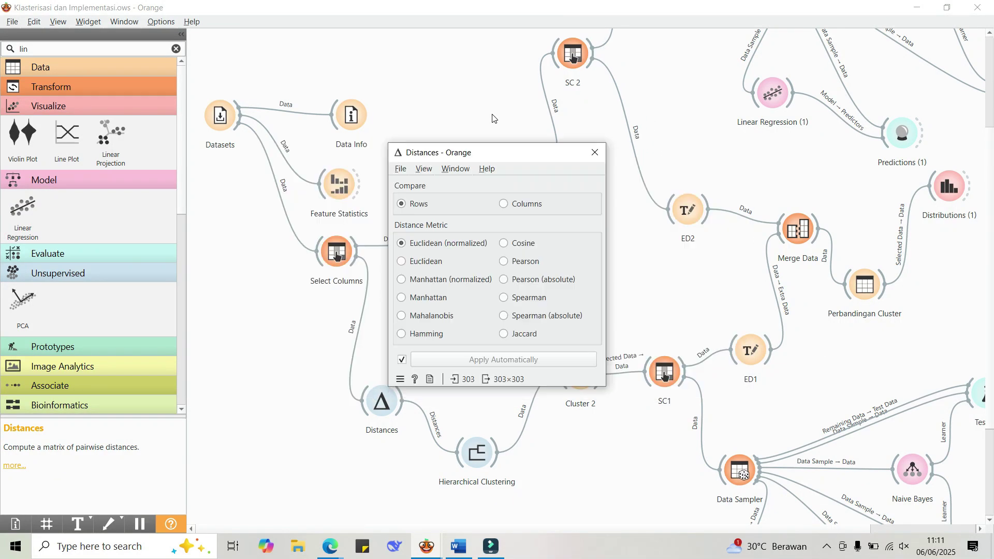
{"action": "left_click", "coordinate": [492, 117]}
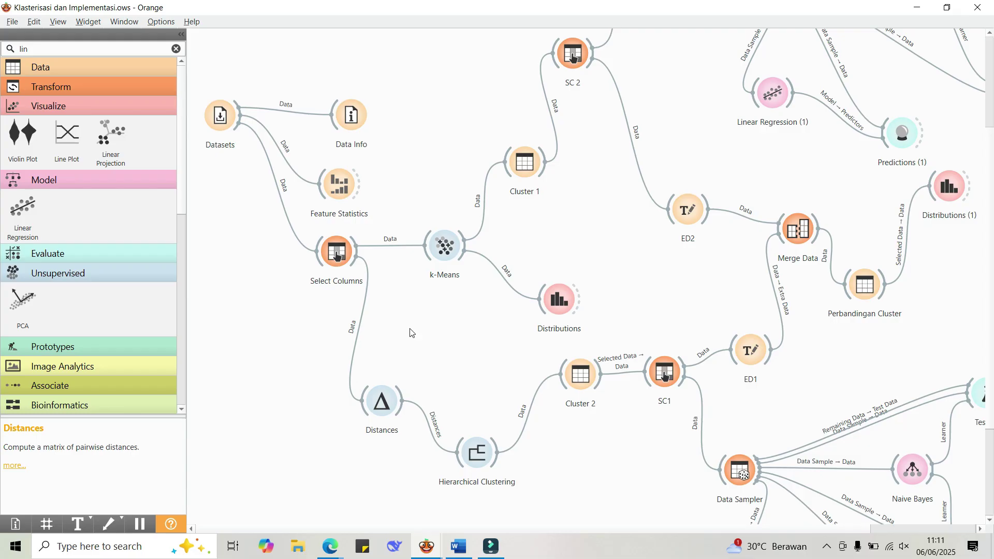
Open the Hierarchical Clustering widget and examine the branches of clusters C1, C2 and C3 along its whole dendrogram.
{"action": "double_click", "coordinate": [481, 455]}
{"action": "left_click", "coordinate": [977, 7]}
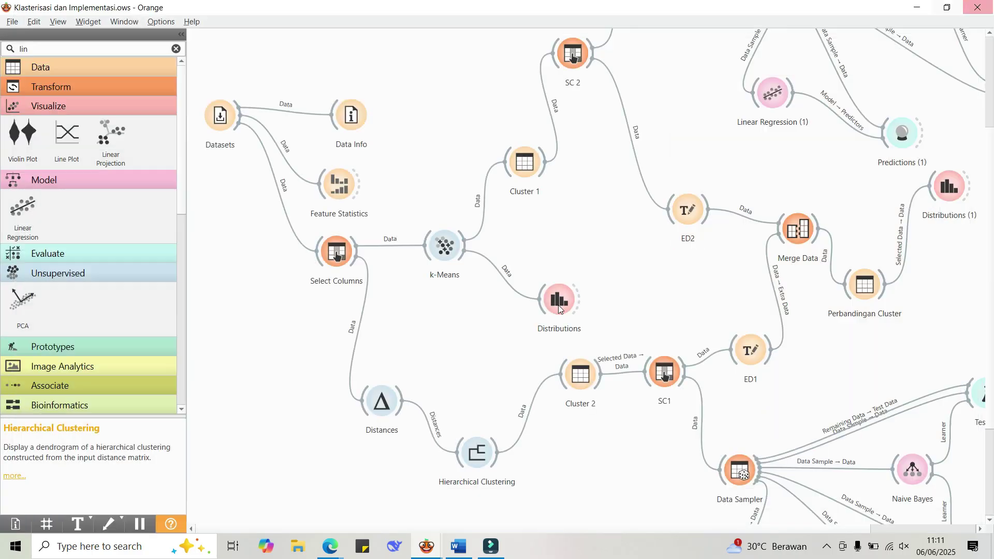
{"action": "double_click", "coordinate": [490, 454]}
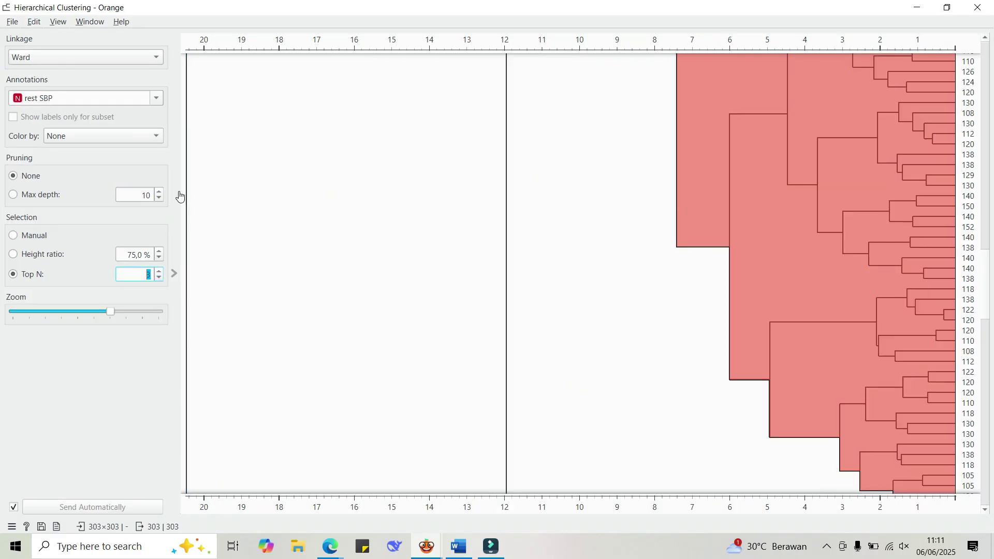
{"action": "scroll", "coordinate": [745, 273], "scroll_direction": "up", "scroll_amount": 5}
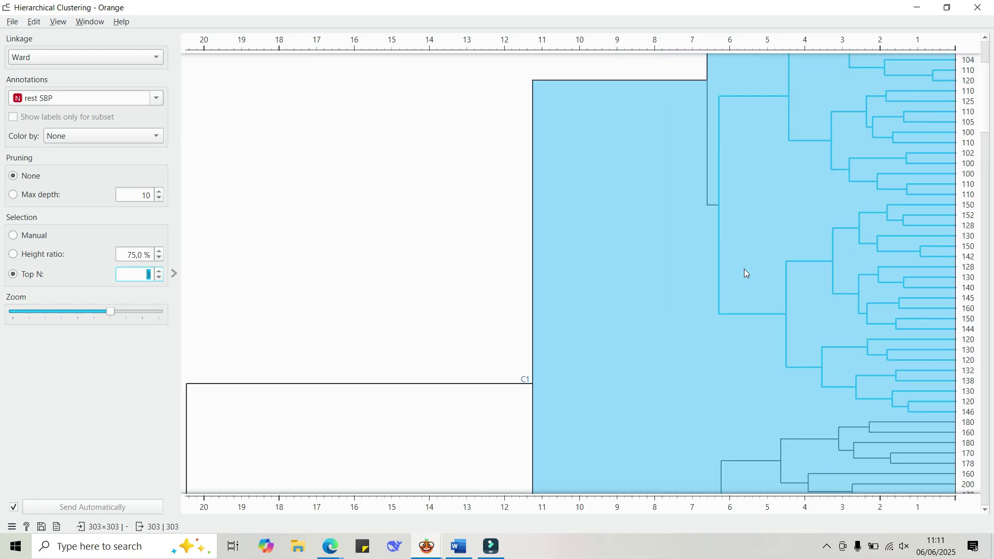
{"action": "scroll", "coordinate": [746, 273], "scroll_direction": "up", "scroll_amount": 3}
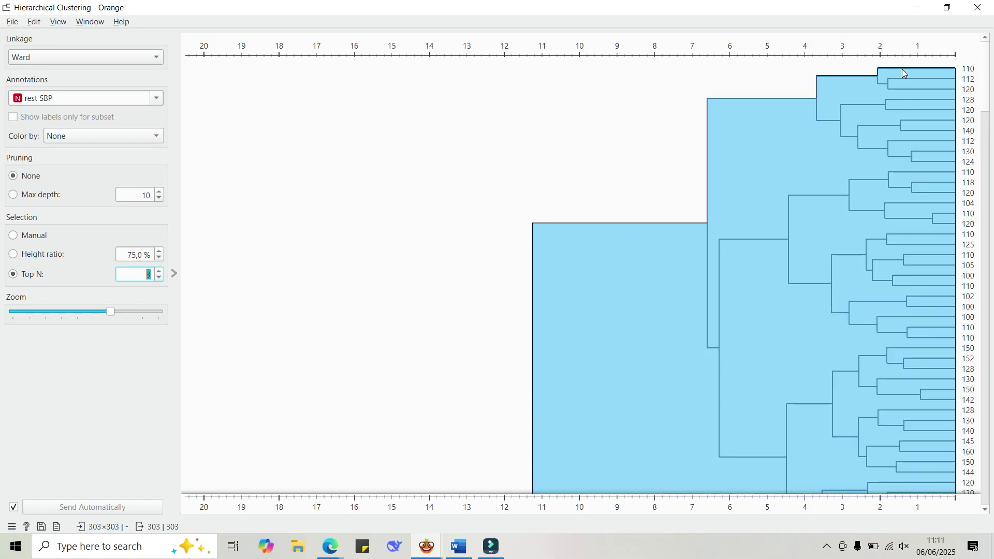
{"action": "scroll", "coordinate": [799, 92], "scroll_direction": "down", "scroll_amount": 5}
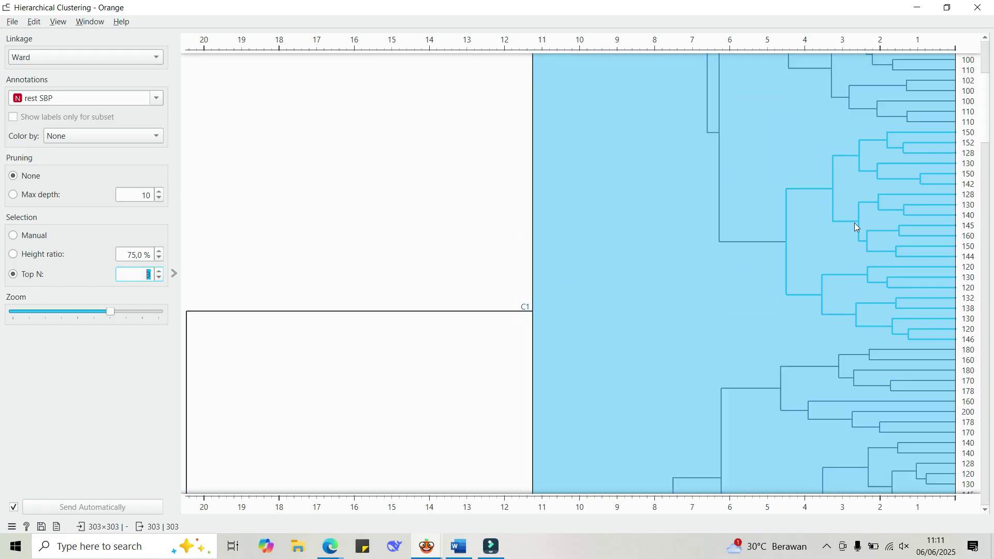
{"action": "scroll", "coordinate": [834, 197], "scroll_direction": "down", "scroll_amount": 12}
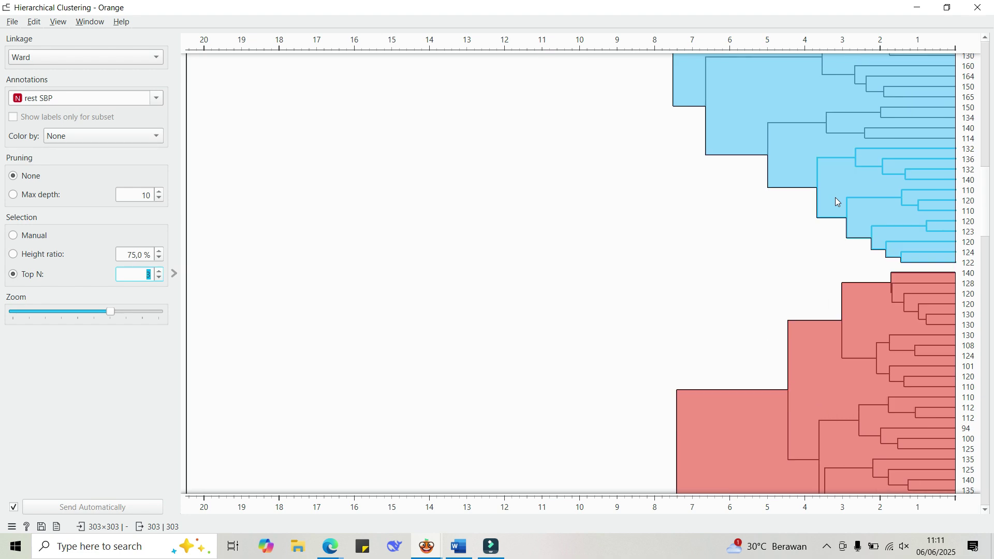
{"action": "scroll", "coordinate": [835, 197], "scroll_direction": "down", "scroll_amount": 10}
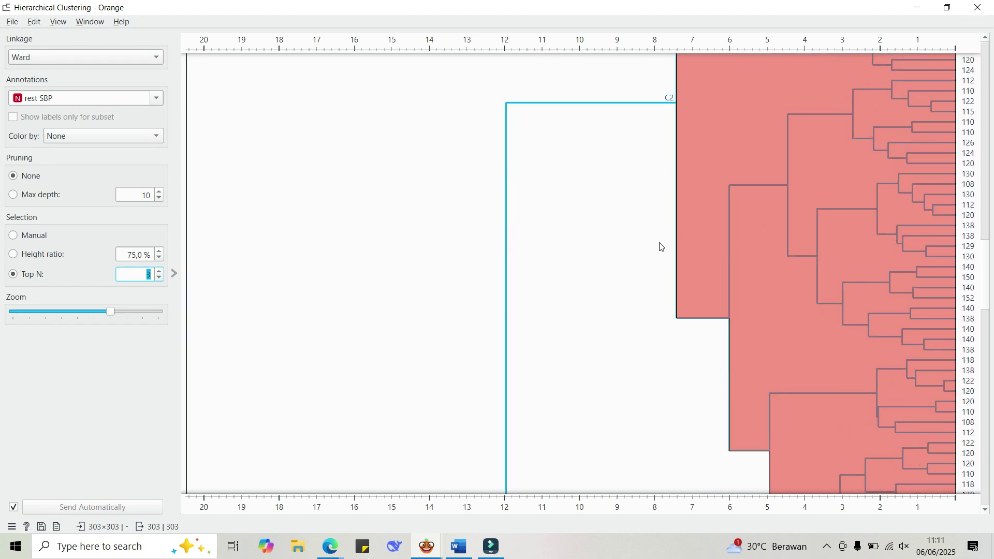
{"action": "scroll", "coordinate": [660, 247], "scroll_direction": "down", "scroll_amount": 5}
{"action": "scroll", "coordinate": [511, 271], "scroll_direction": "up", "scroll_amount": 20}
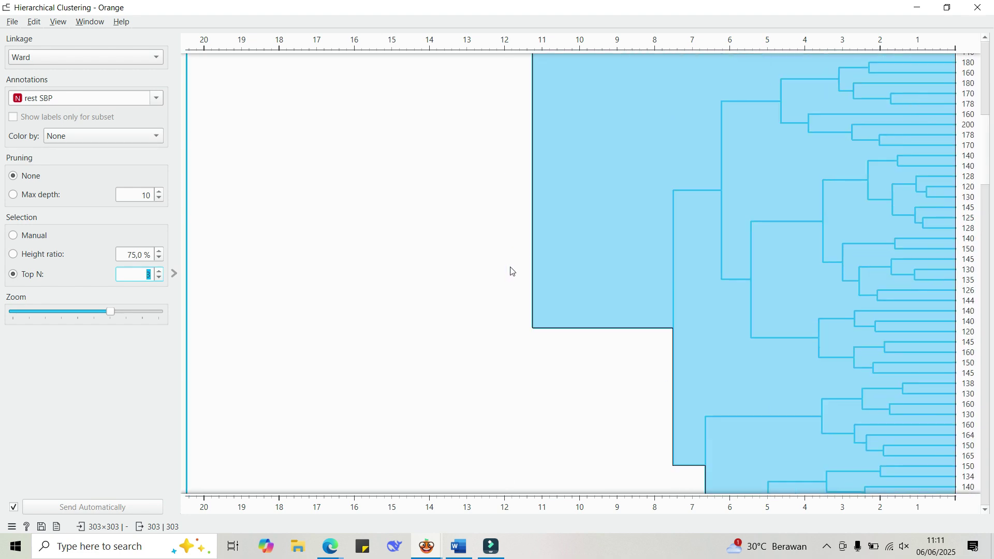
{"action": "scroll", "coordinate": [511, 271], "scroll_direction": "down", "scroll_amount": 18}
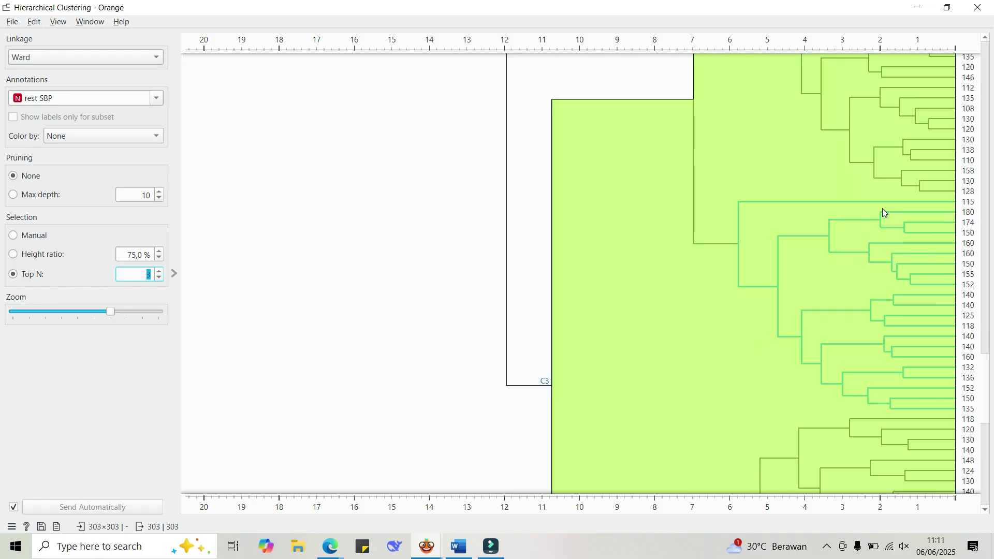
{"action": "scroll", "coordinate": [886, 223], "scroll_direction": "down", "scroll_amount": 3}
{"action": "scroll", "coordinate": [888, 306], "scroll_direction": "up", "scroll_amount": 8}
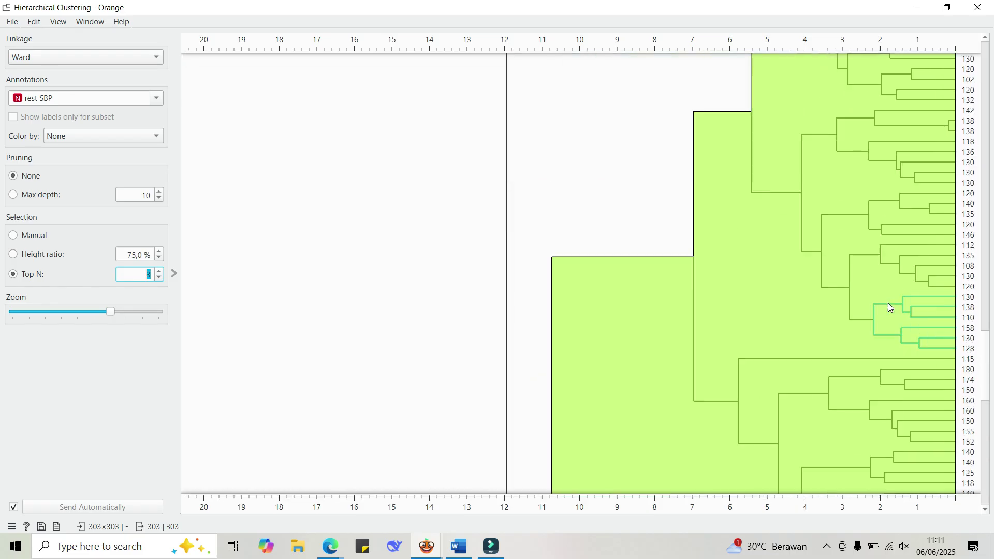
{"action": "scroll", "coordinate": [889, 307], "scroll_direction": "up", "scroll_amount": 5}
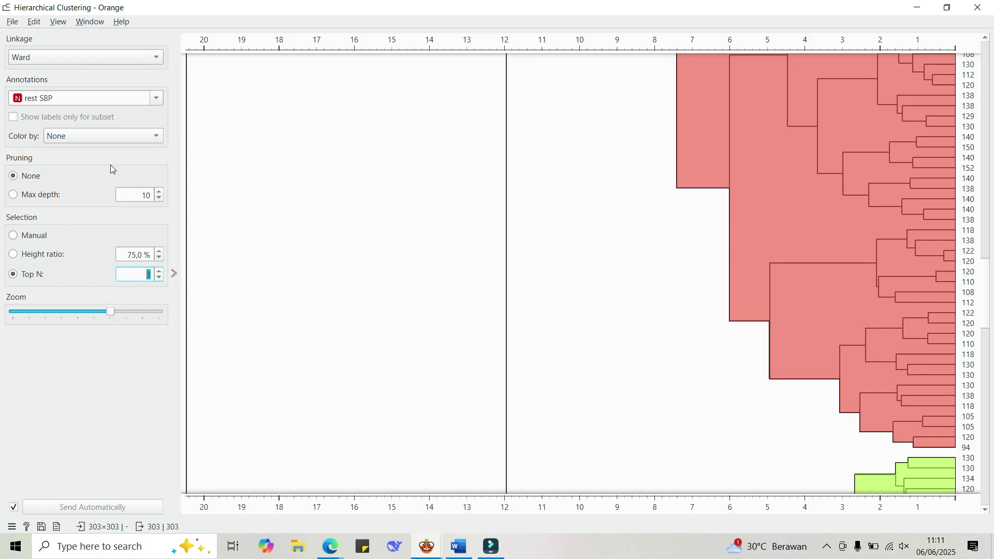
{"action": "scroll", "coordinate": [672, 258], "scroll_direction": "up", "scroll_amount": 5}
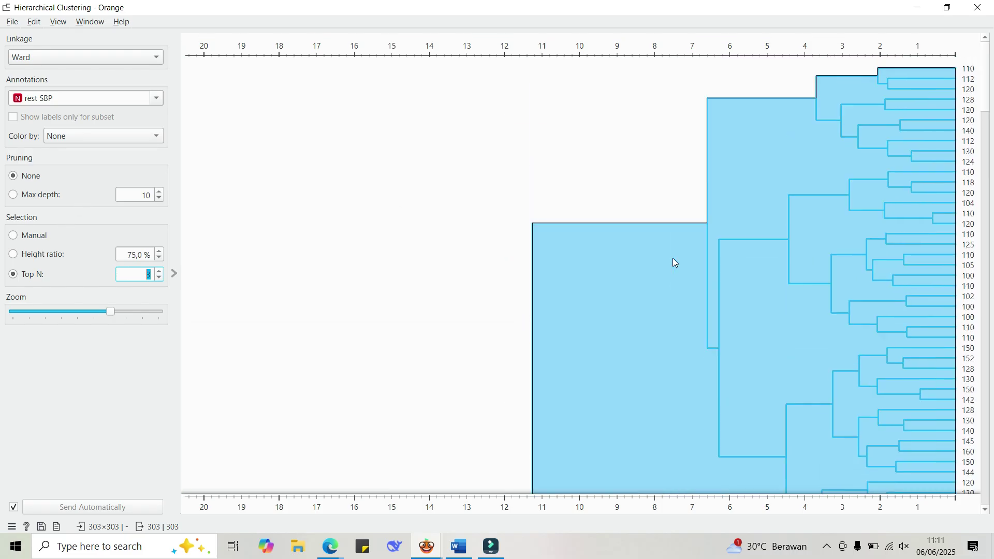
Review the available linkage methods for the hierarchical clustering and keep Ward.
{"action": "left_click", "coordinate": [147, 61]}
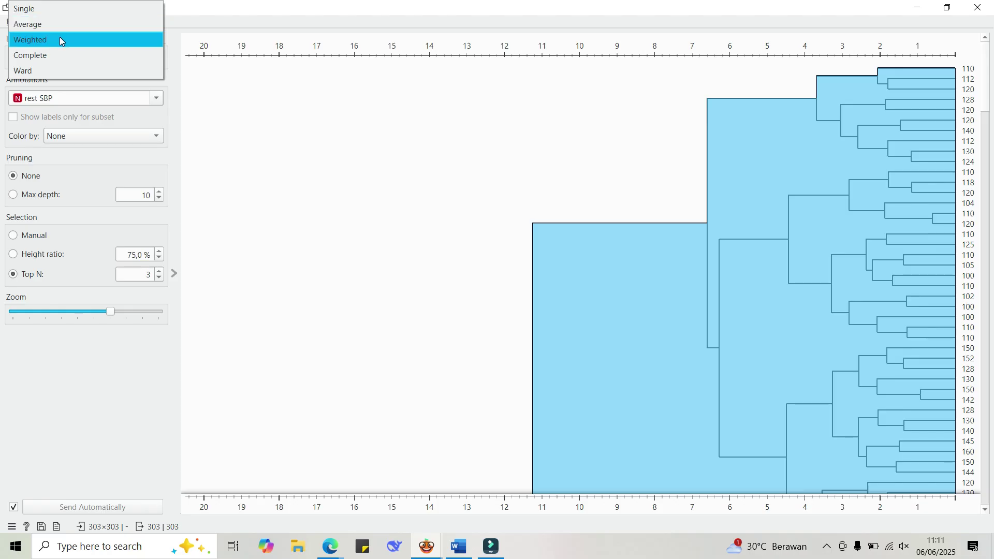
{"action": "left_click", "coordinate": [81, 71]}
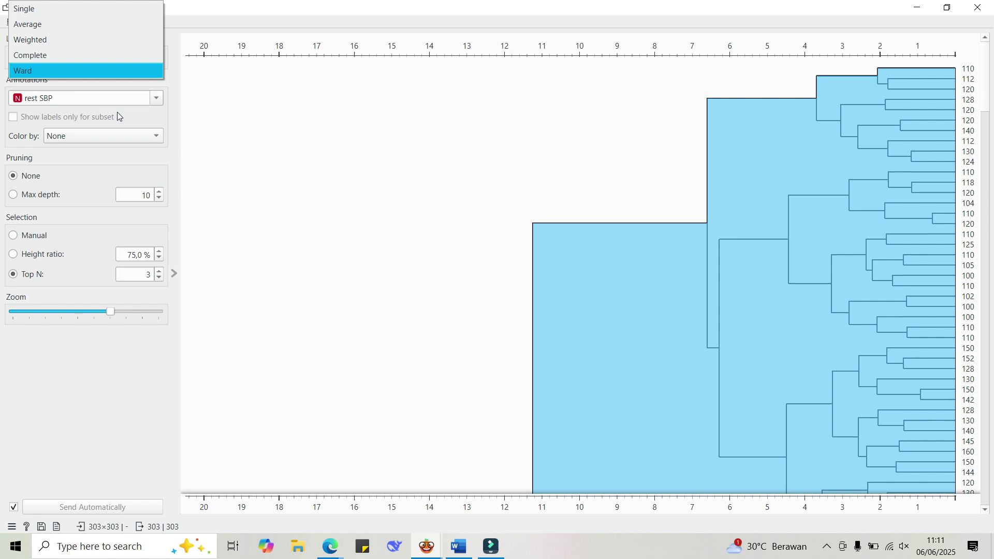
{"action": "left_click", "coordinate": [126, 158]}
Try gender as the dendrogram's annotation, check its leaf labels, and return the annotation to rest SBP.
{"action": "left_click", "coordinate": [162, 100]}
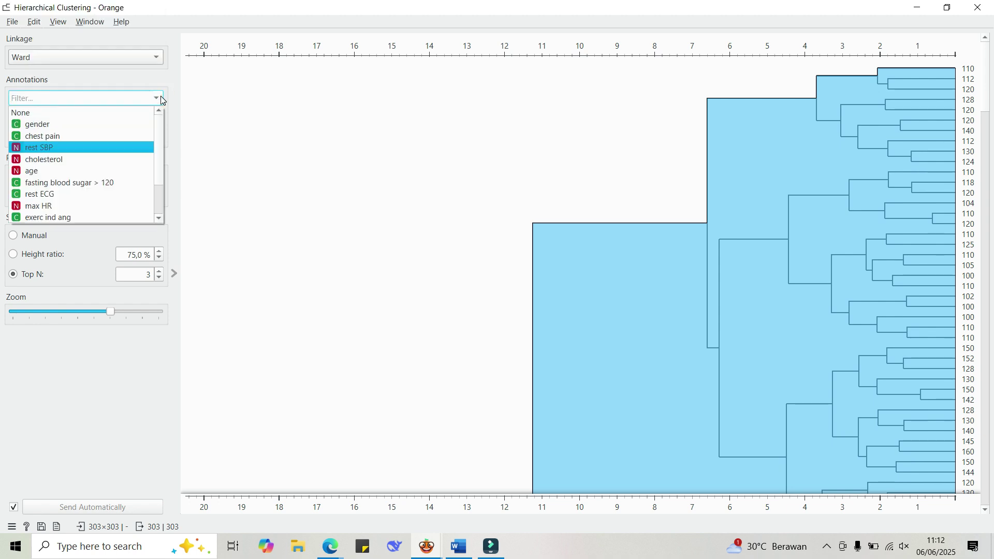
{"action": "left_click", "coordinate": [69, 123]}
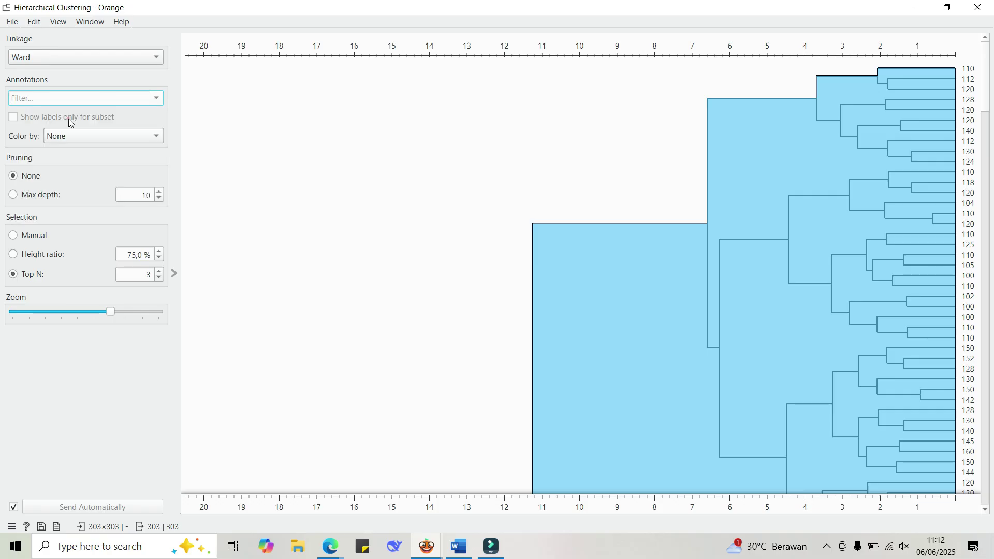
{"action": "scroll", "coordinate": [850, 182], "scroll_direction": "down", "scroll_amount": 3}
{"action": "scroll", "coordinate": [853, 187], "scroll_direction": "down", "scroll_amount": 10}
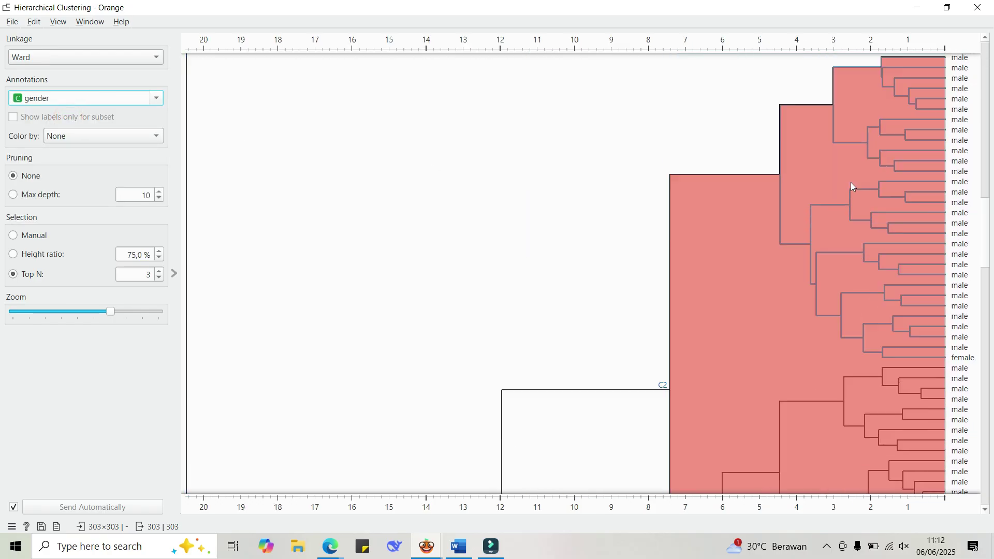
{"action": "scroll", "coordinate": [853, 187], "scroll_direction": "up", "scroll_amount": 10}
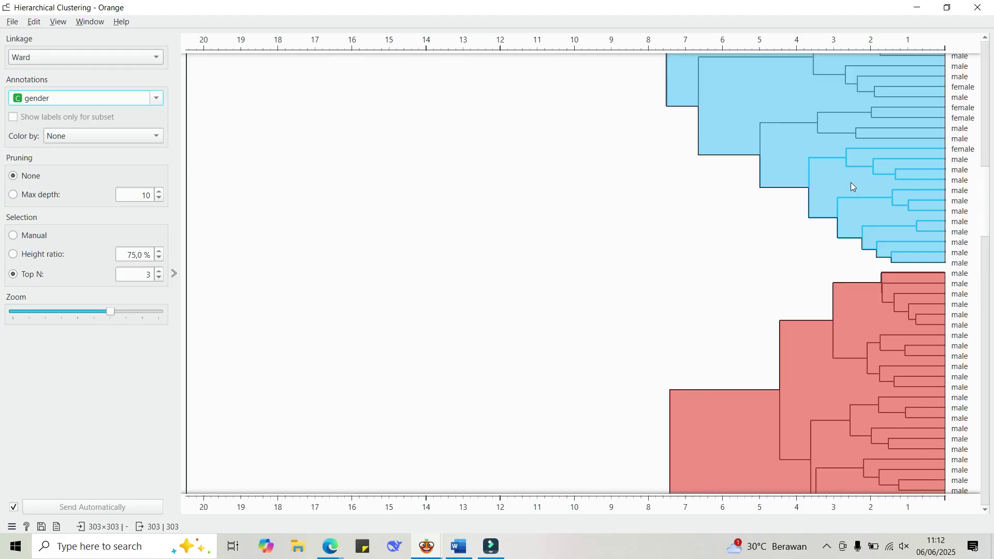
{"action": "left_click", "coordinate": [156, 98]}
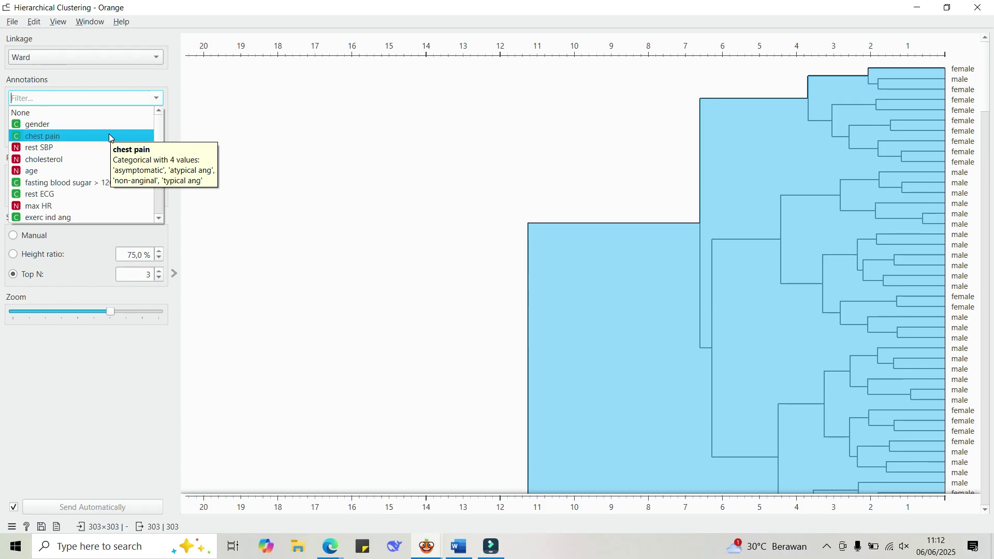
{"action": "left_click", "coordinate": [91, 145]}
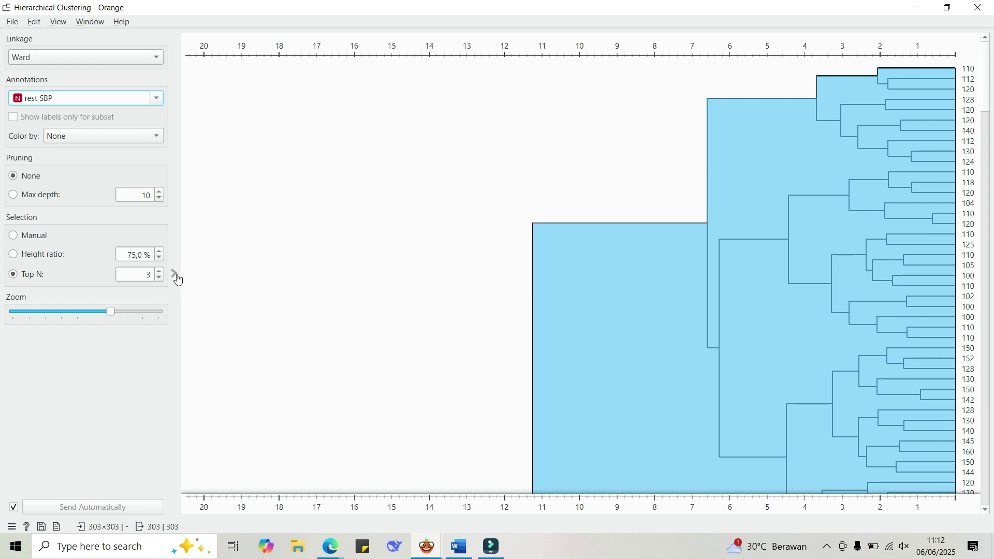
Try a Top N selection of 4 clusters on the dendrogram and return it to 3.
{"action": "scroll", "coordinate": [692, 260], "scroll_direction": "down", "scroll_amount": 10}
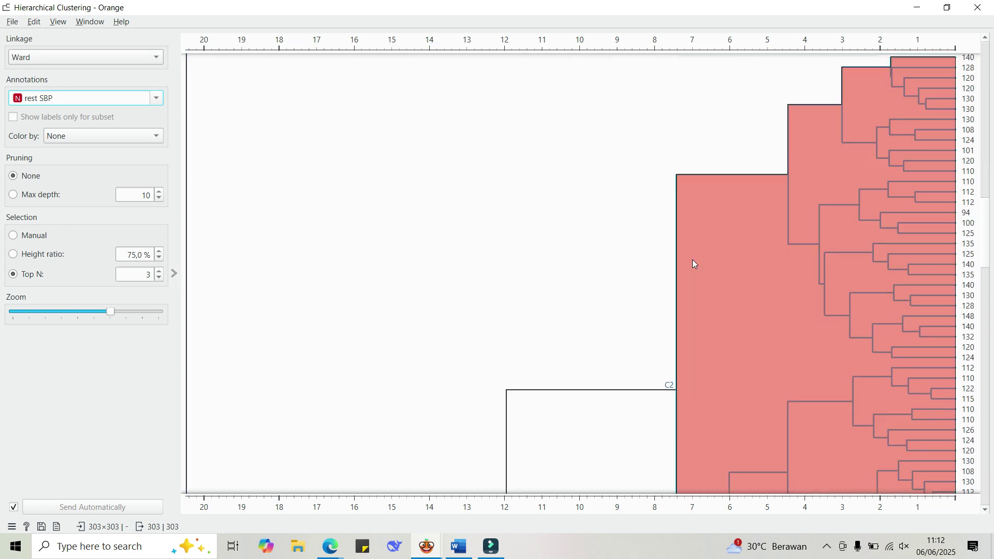
{"action": "scroll", "coordinate": [692, 260], "scroll_direction": "down", "scroll_amount": 15}
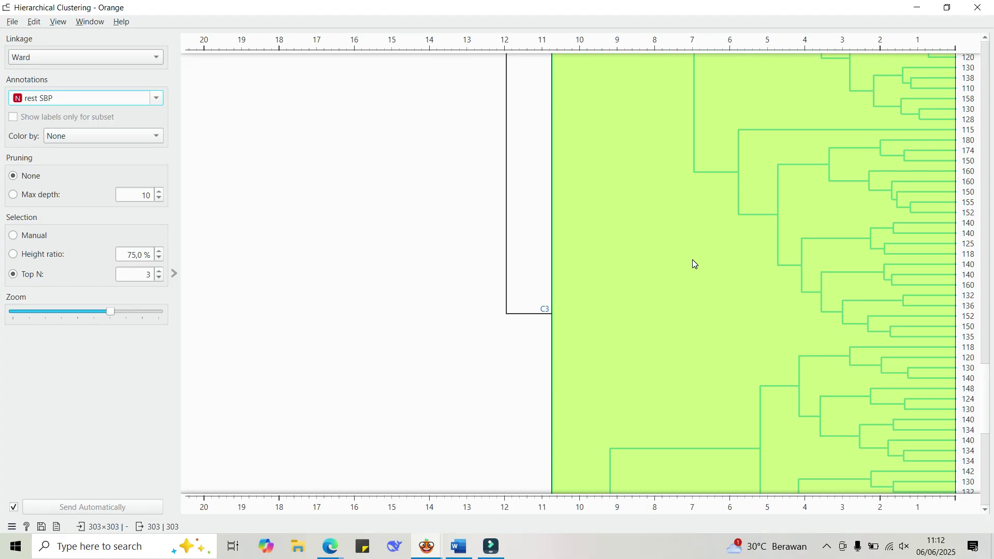
{"action": "left_click", "coordinate": [161, 272]}
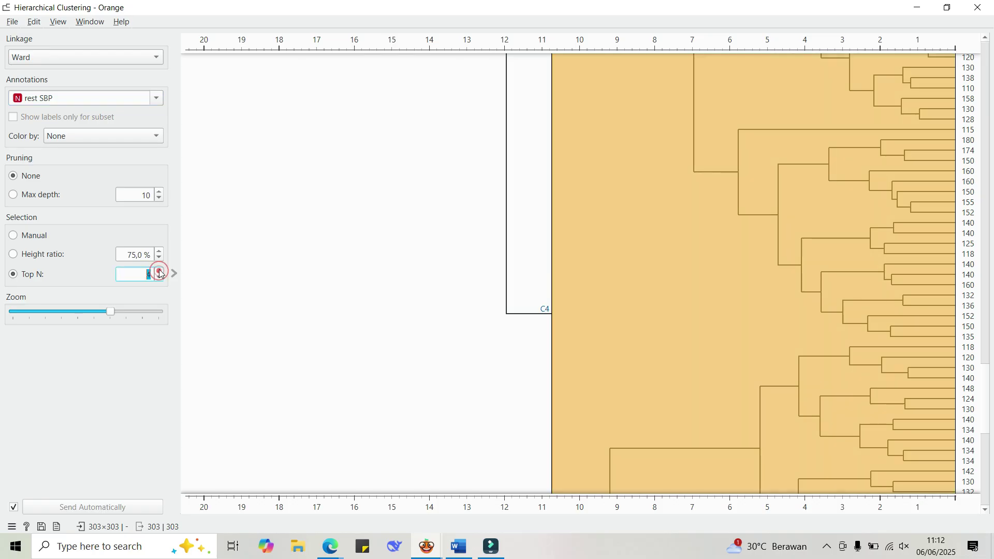
{"action": "scroll", "coordinate": [638, 269], "scroll_direction": "down", "scroll_amount": 2}
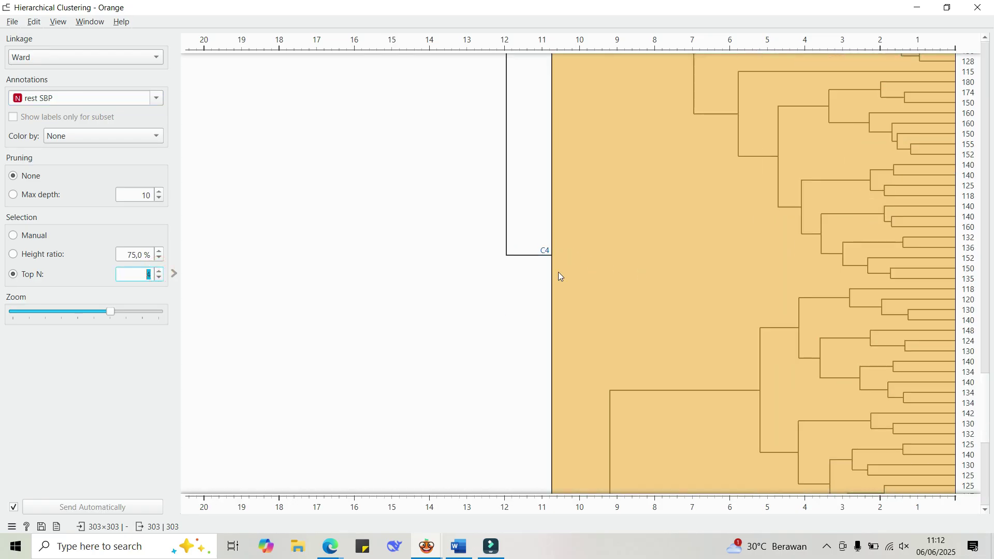
{"action": "left_click", "coordinate": [160, 278]}
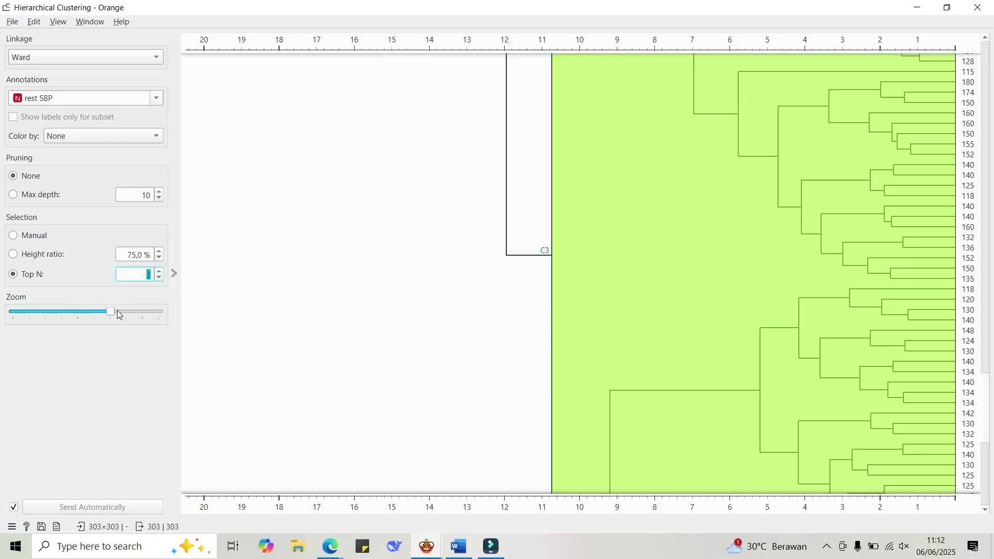
Compare clusters C1, C2 and C3 in the dendrogram at the minimum zoom level, and enlarge the display slightly.
{"action": "left_click_drag", "start_coordinate": [114, 314], "coordinate": [6, 325]}
{"action": "scroll", "coordinate": [589, 333], "scroll_direction": "down", "scroll_amount": 5}
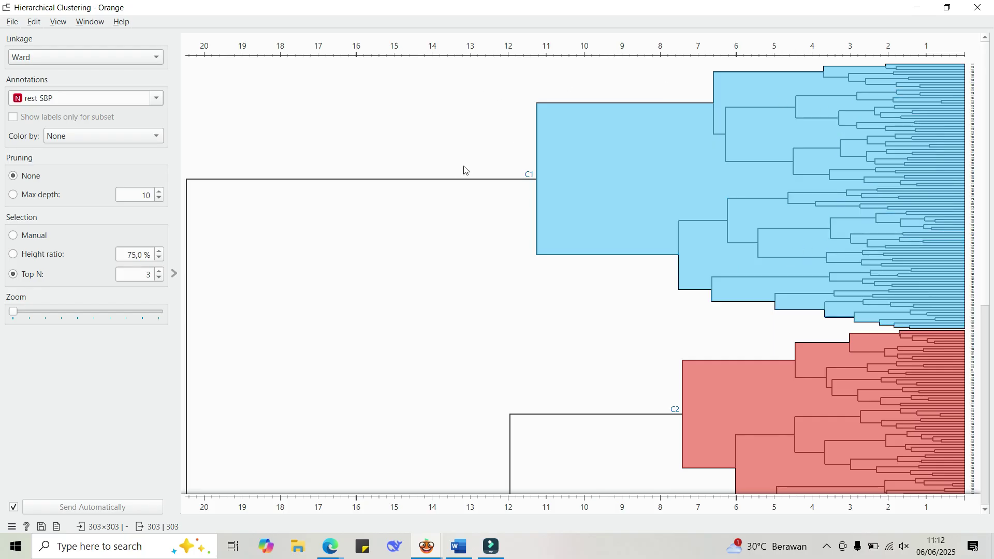
{"action": "scroll", "coordinate": [545, 155], "scroll_direction": "down", "scroll_amount": 5}
{"action": "scroll", "coordinate": [544, 155], "scroll_direction": "up", "scroll_amount": 4}
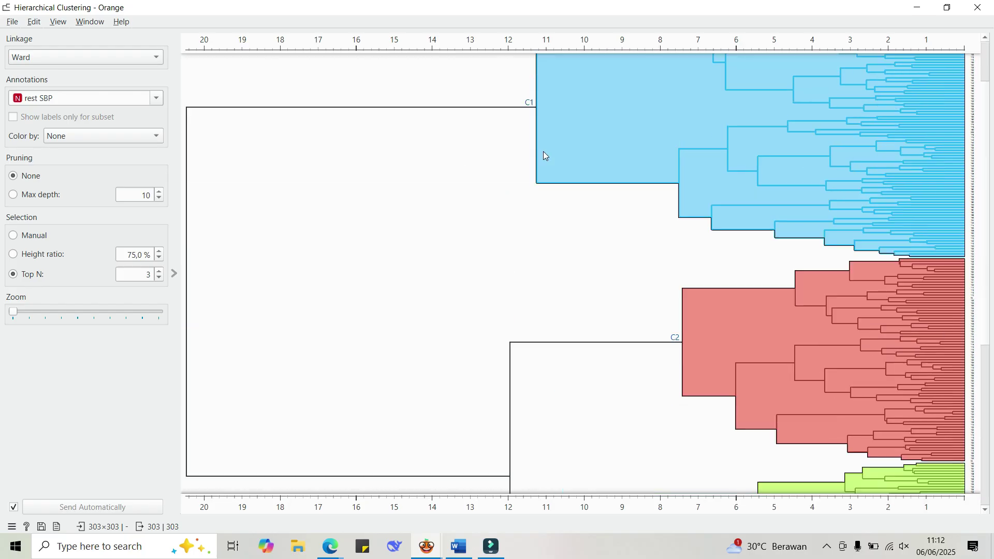
{"action": "scroll", "coordinate": [544, 155], "scroll_direction": "down", "scroll_amount": 3}
{"action": "scroll", "coordinate": [543, 152], "scroll_direction": "up", "scroll_amount": 3}
{"action": "scroll", "coordinate": [544, 153], "scroll_direction": "up", "scroll_amount": 1}
{"action": "scroll", "coordinate": [545, 157], "scroll_direction": "down", "scroll_amount": 5}
{"action": "scroll", "coordinate": [632, 177], "scroll_direction": "up", "scroll_amount": 3}
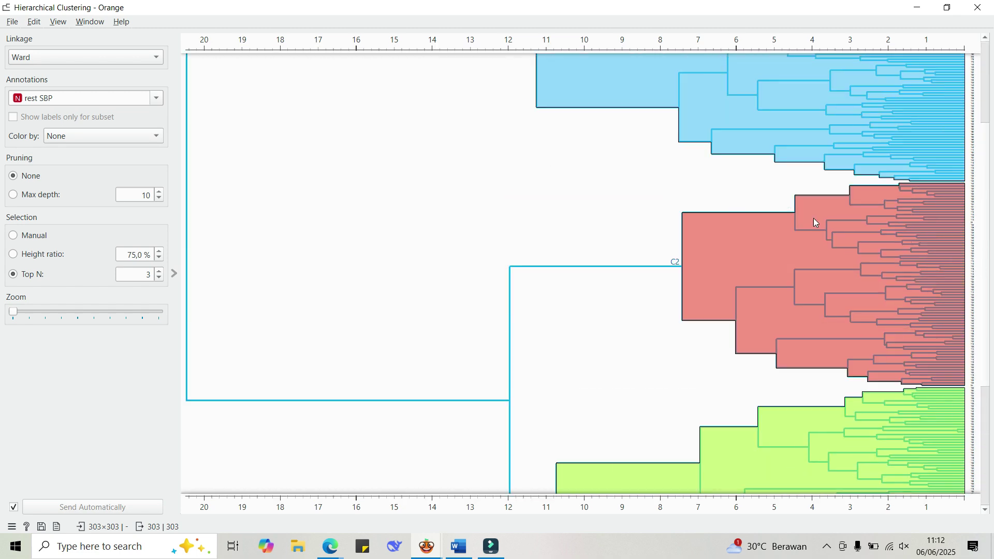
{"action": "scroll", "coordinate": [586, 142], "scroll_direction": "down", "scroll_amount": 5}
{"action": "scroll", "coordinate": [593, 275], "scroll_direction": "up", "scroll_amount": 5}
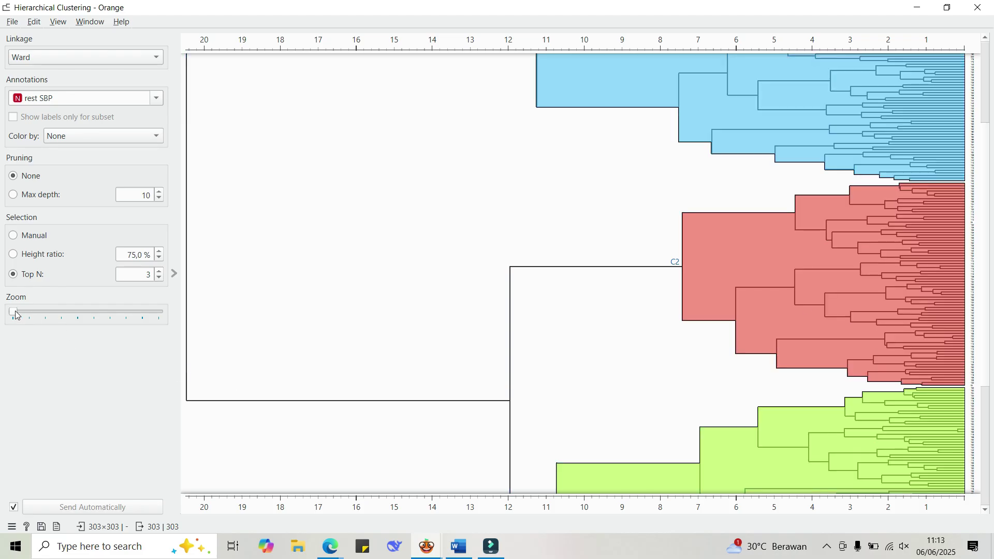
{"action": "left_click", "coordinate": [49, 312]}
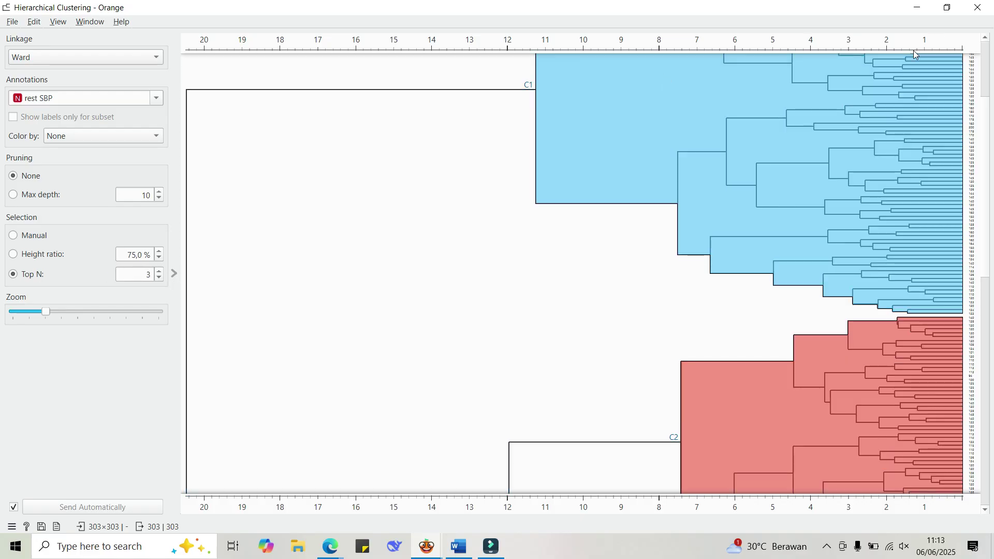
Examine the cluster assignments of the instances in the Cluster 2 data table.
{"action": "left_click", "coordinate": [978, 7]}
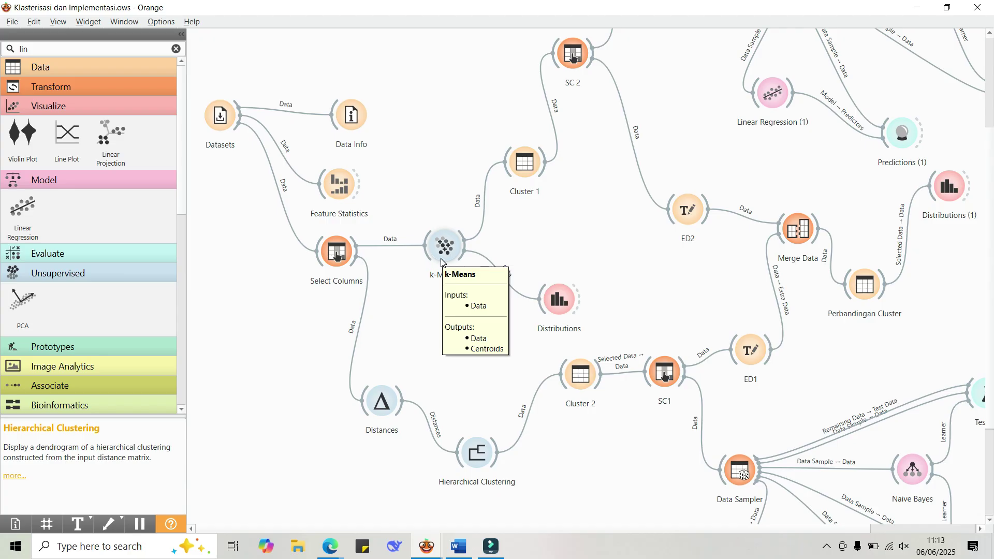
{"action": "double_click", "coordinate": [581, 369]}
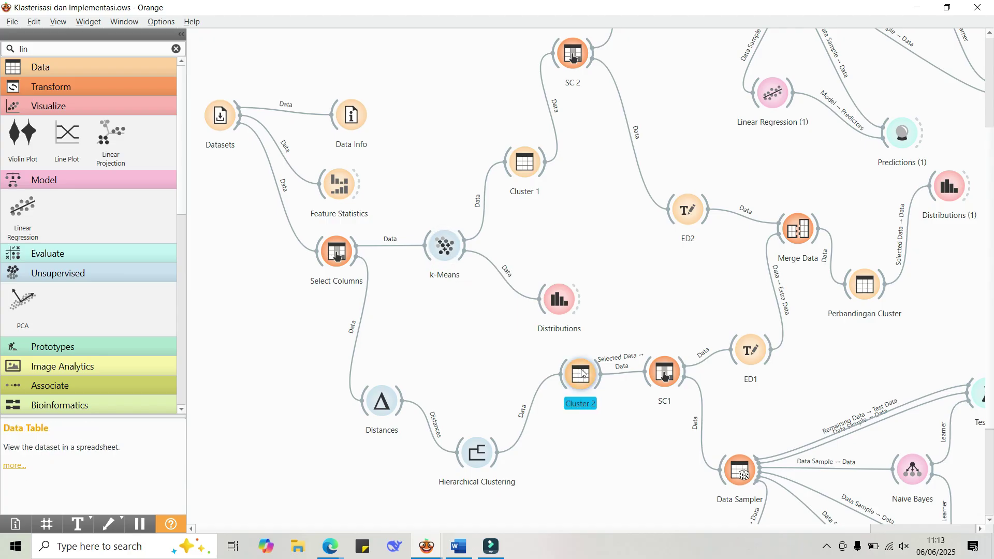
{"action": "scroll", "coordinate": [346, 57], "scroll_direction": "down", "scroll_amount": 2}
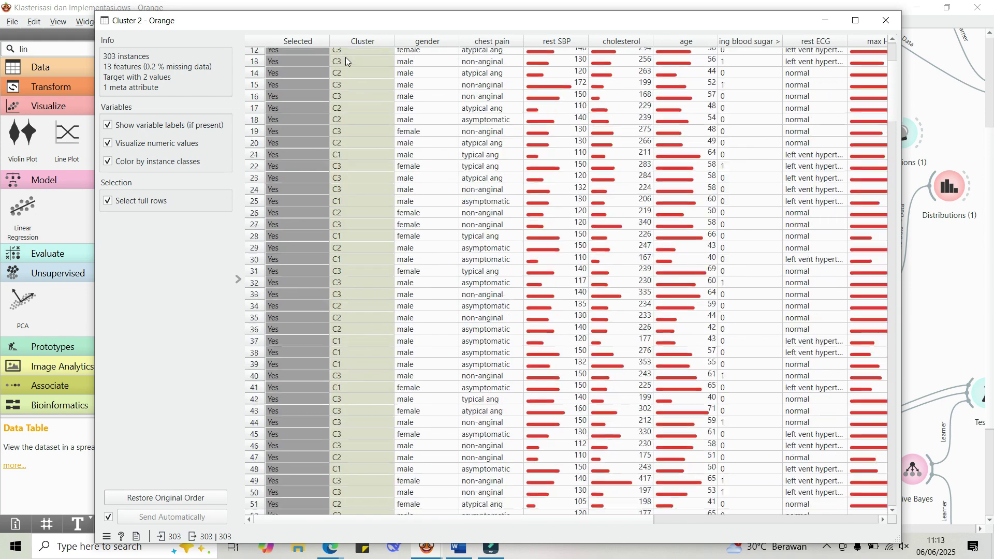
{"action": "scroll", "coordinate": [355, 67], "scroll_direction": "up", "scroll_amount": 2}
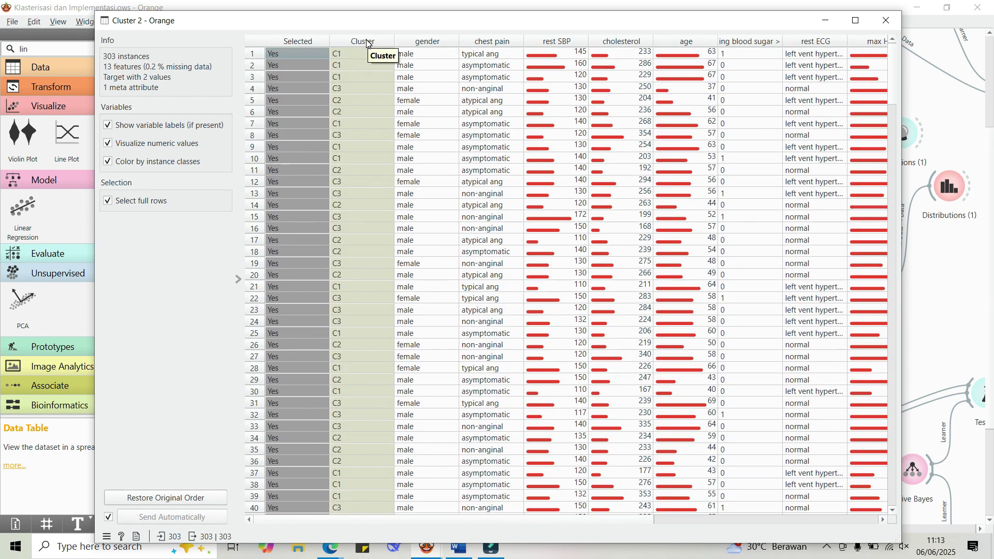
{"action": "left_click", "coordinate": [886, 21]}
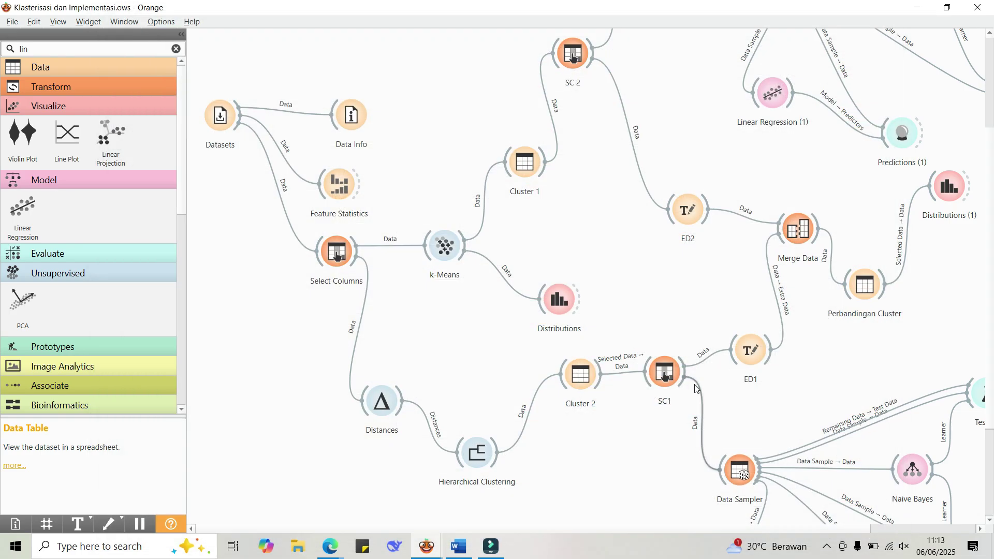
Review the column roles in SC 2 and the renaming of Cluster to Cluster (K-Means) in ED2.
{"action": "scroll", "coordinate": [696, 388], "scroll_direction": "up", "scroll_amount": 2}
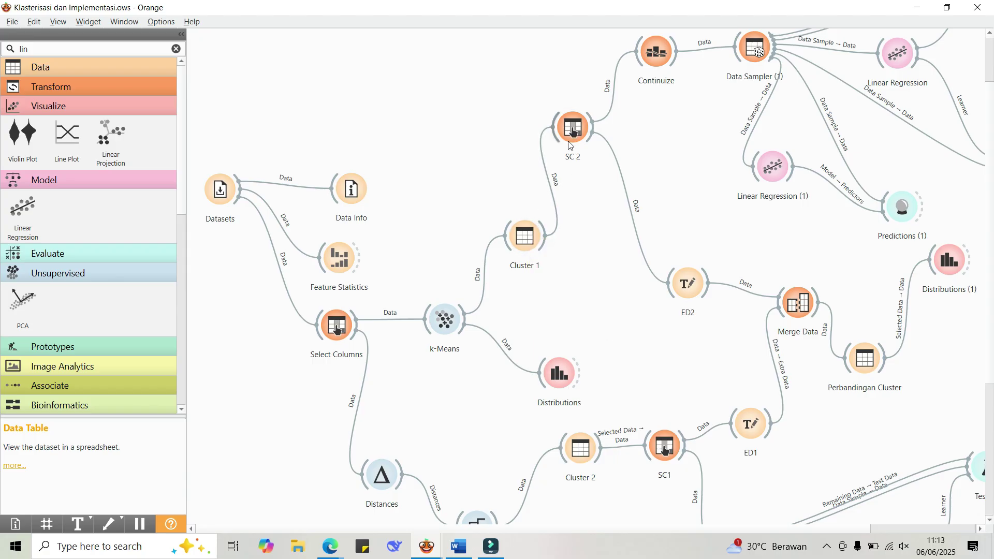
{"action": "double_click", "coordinate": [572, 129]}
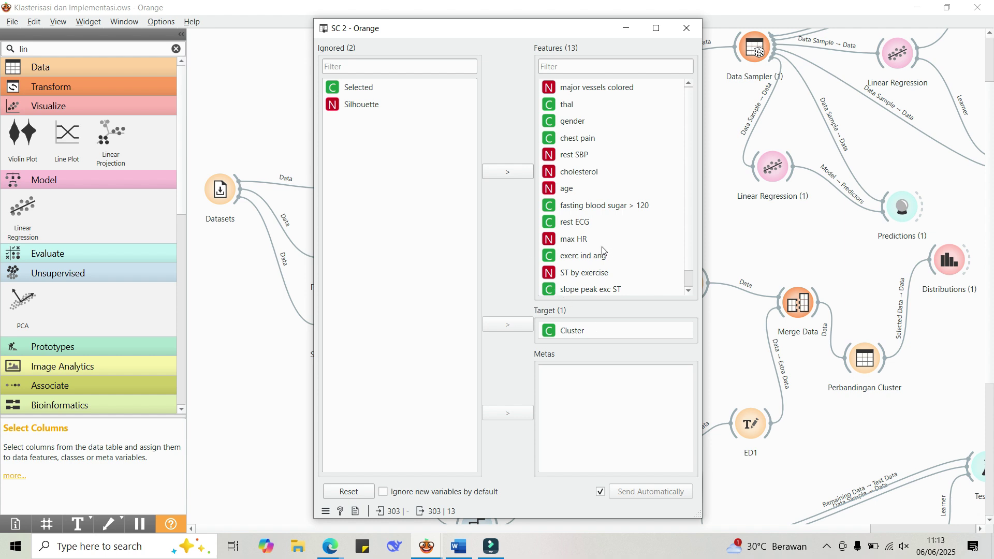
{"action": "scroll", "coordinate": [598, 139], "scroll_direction": "down", "scroll_amount": 1}
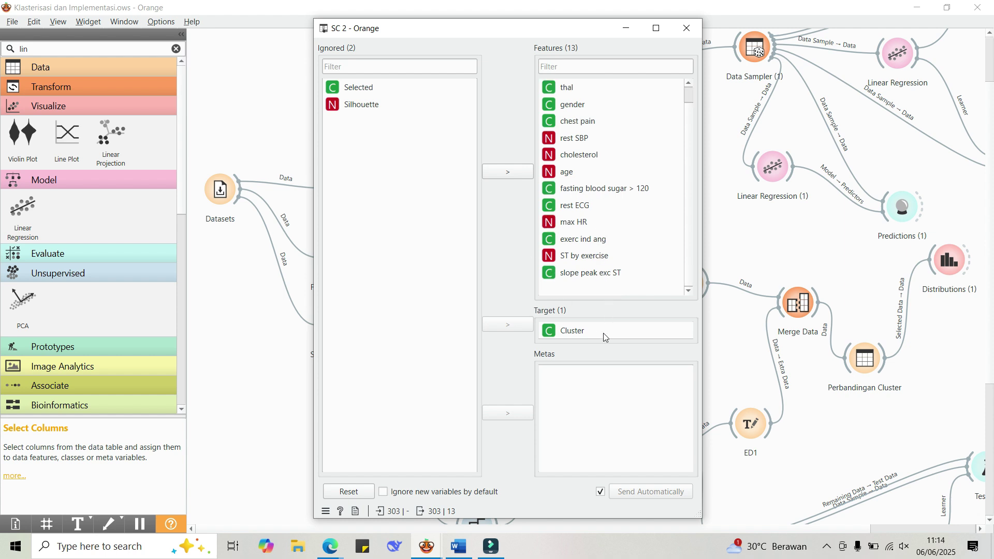
{"action": "left_click", "coordinate": [686, 28]}
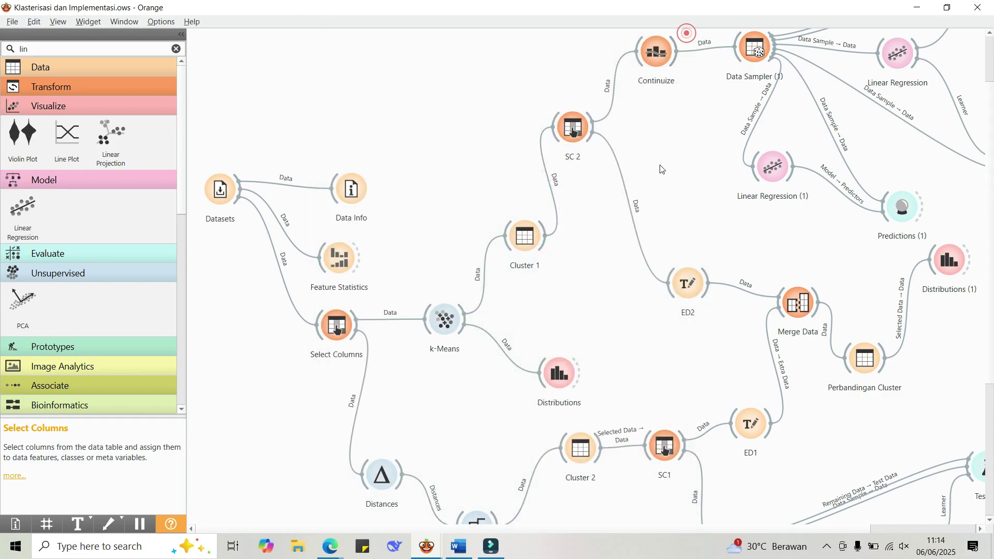
{"action": "double_click", "coordinate": [684, 288]}
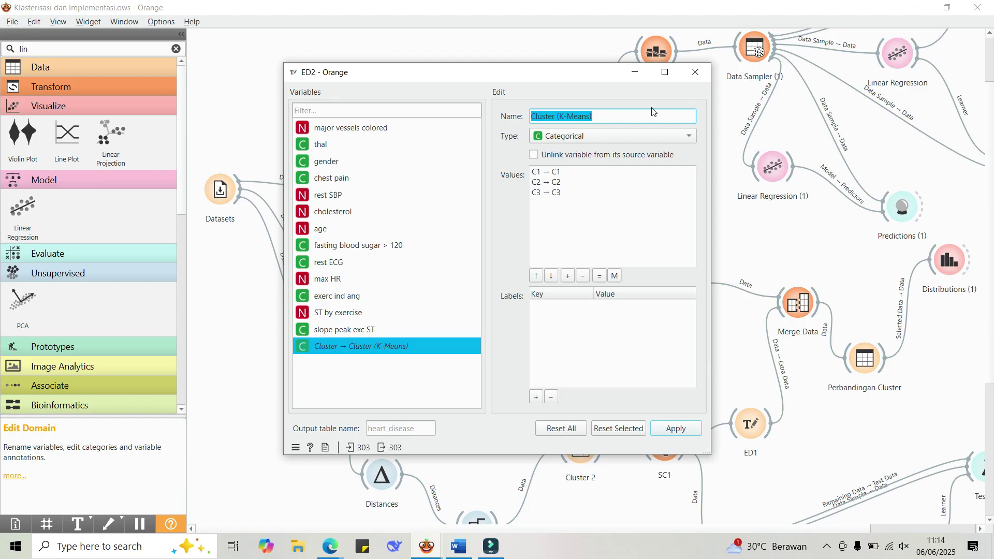
{"action": "left_click", "coordinate": [697, 79]}
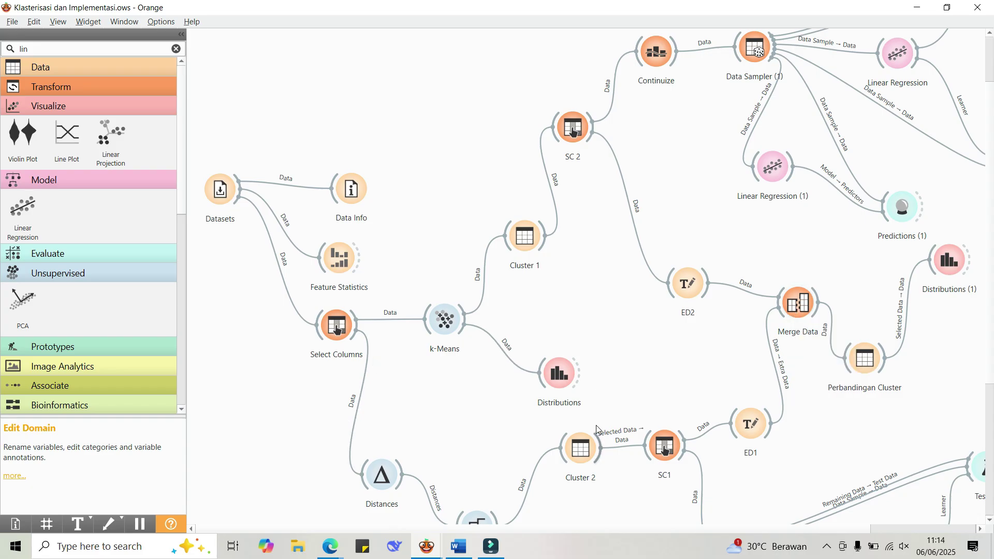
Relink Cluster 2 to SC1 so that its Data output, instead of Selected Data, feeds the Data input.
{"action": "scroll", "coordinate": [525, 448], "scroll_direction": "down", "scroll_amount": 2}
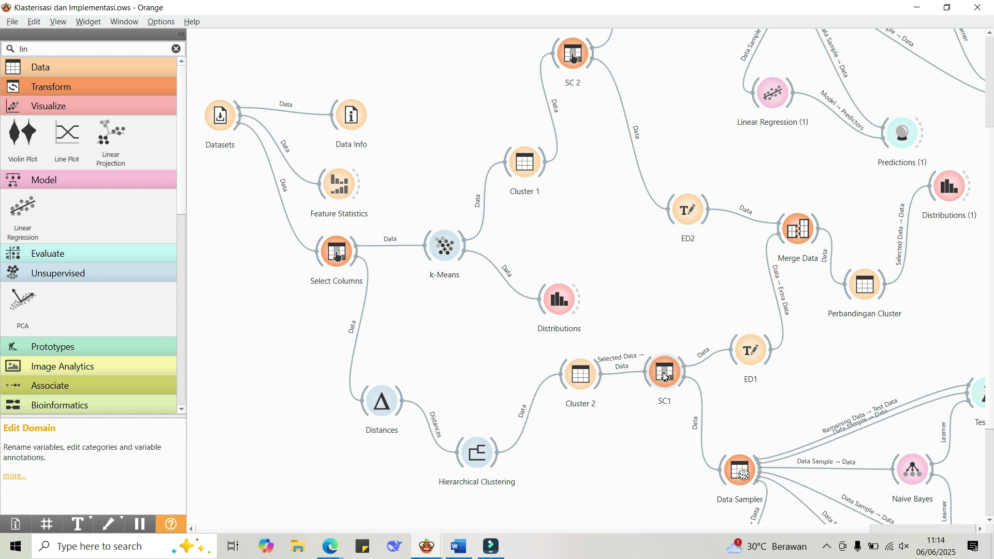
{"action": "double_click", "coordinate": [624, 372]}
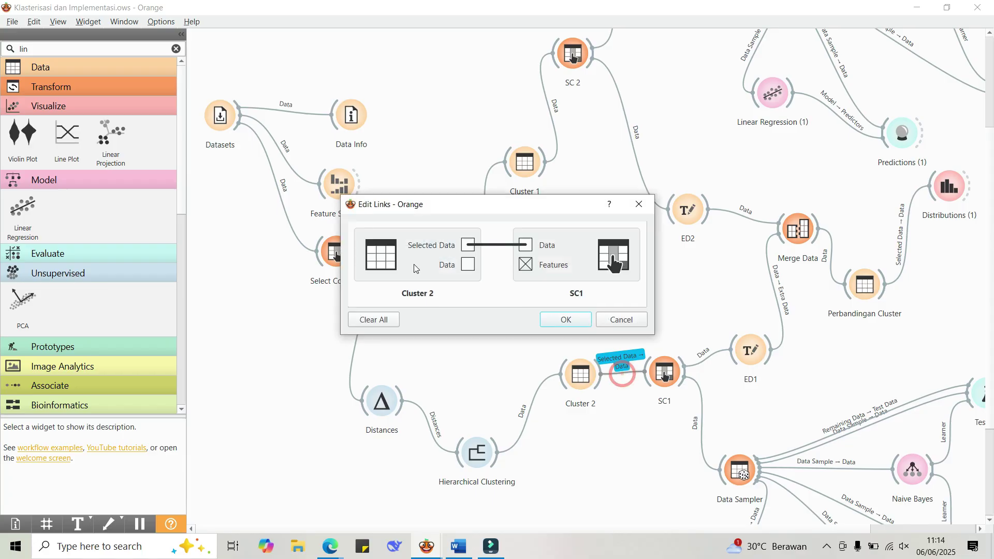
{"action": "left_click_drag", "start_coordinate": [466, 266], "coordinate": [525, 245]}
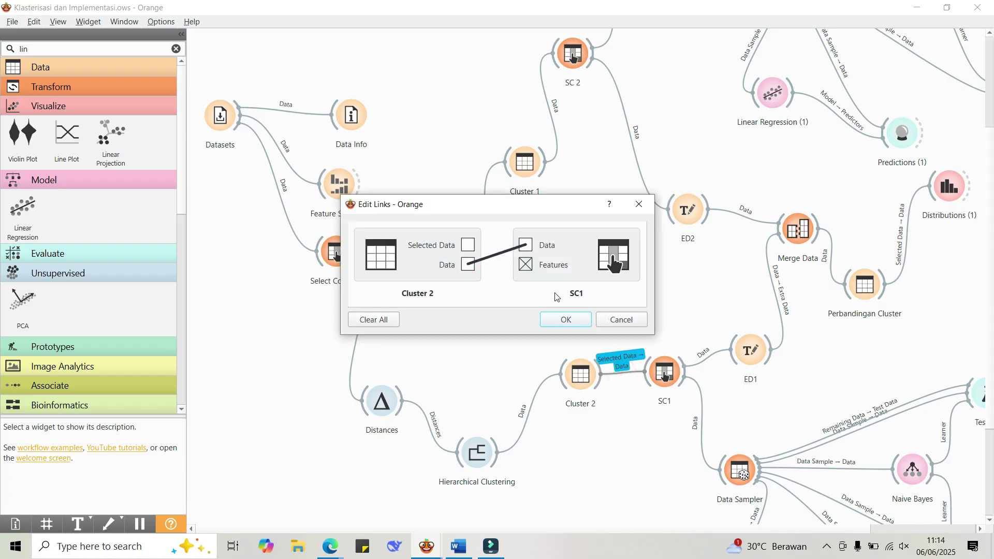
{"action": "left_click", "coordinate": [569, 319]}
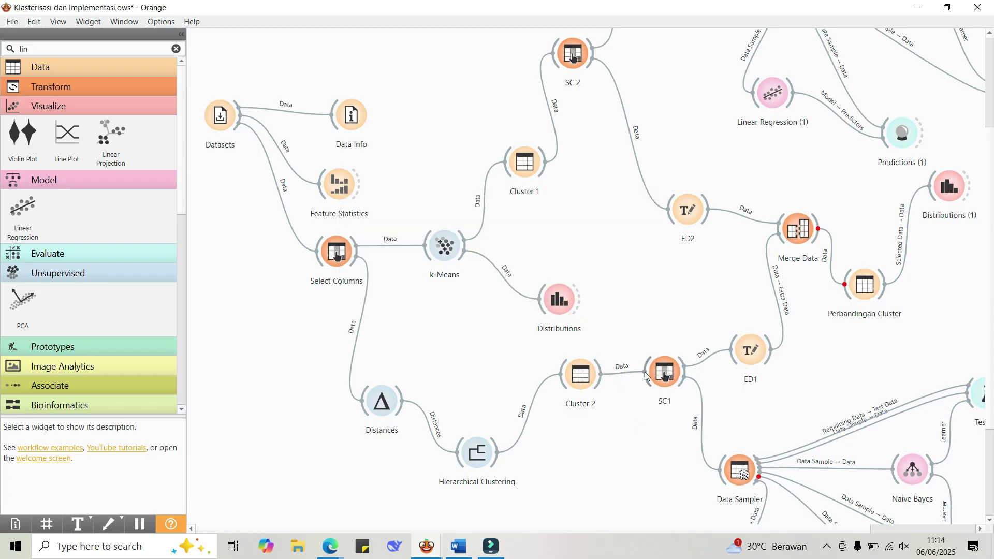
Check the column roles in SC1 and the columns of the merged Perbandingan Cluster table.
{"action": "double_click", "coordinate": [663, 373]}
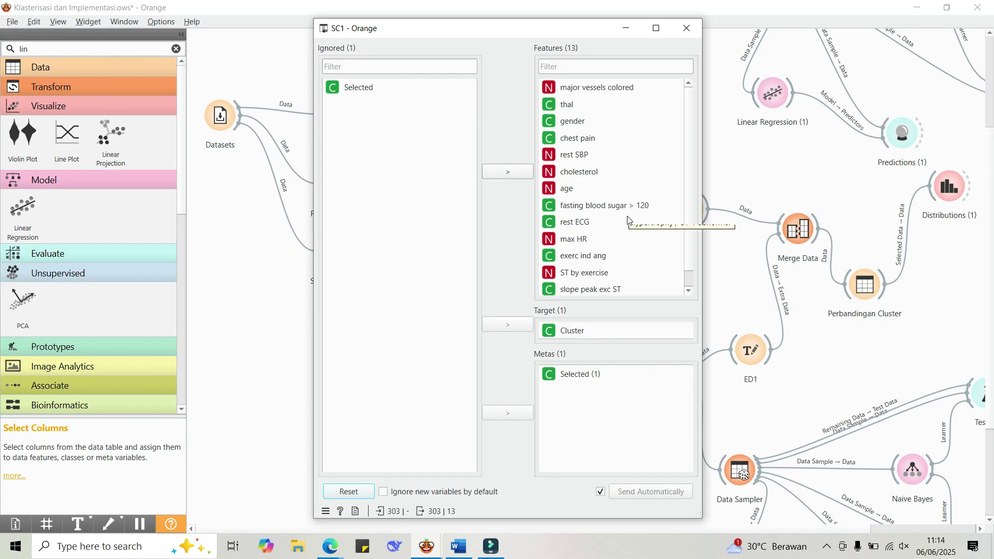
{"action": "mouse_move", "coordinate": [627, 227]}
{"action": "left_click", "coordinate": [688, 29]}
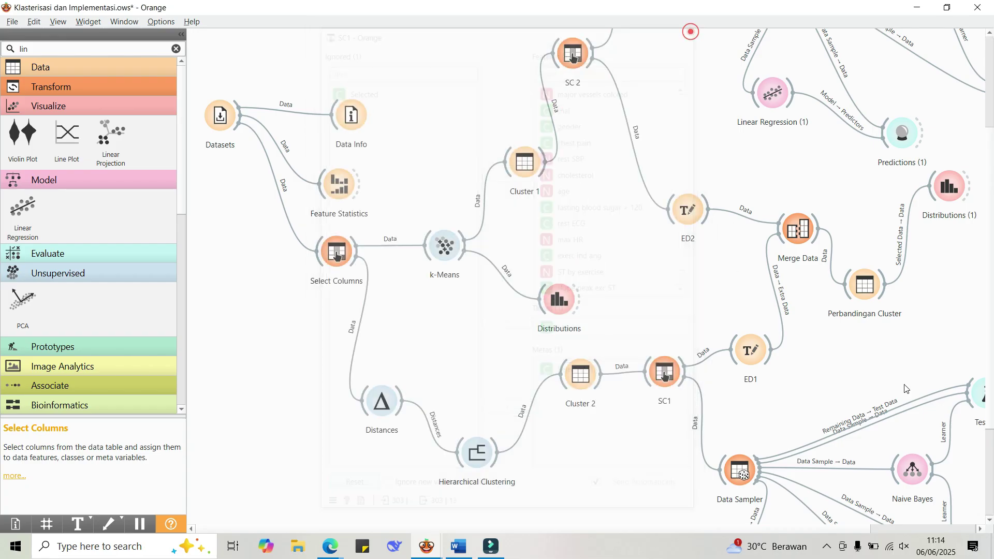
{"action": "double_click", "coordinate": [864, 285]}
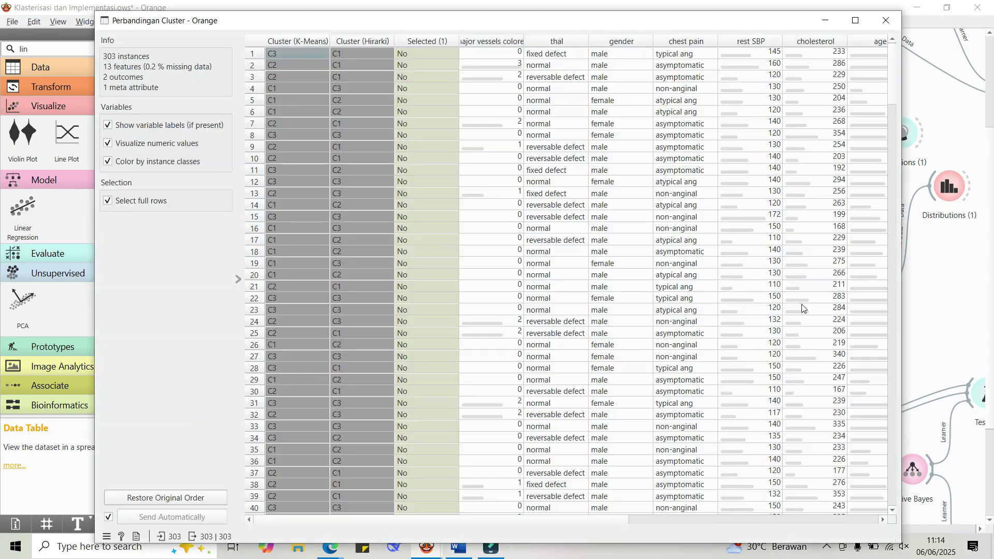
{"action": "left_click_drag", "start_coordinate": [605, 522], "coordinate": [488, 520]}
{"action": "left_click", "coordinate": [894, 27]}
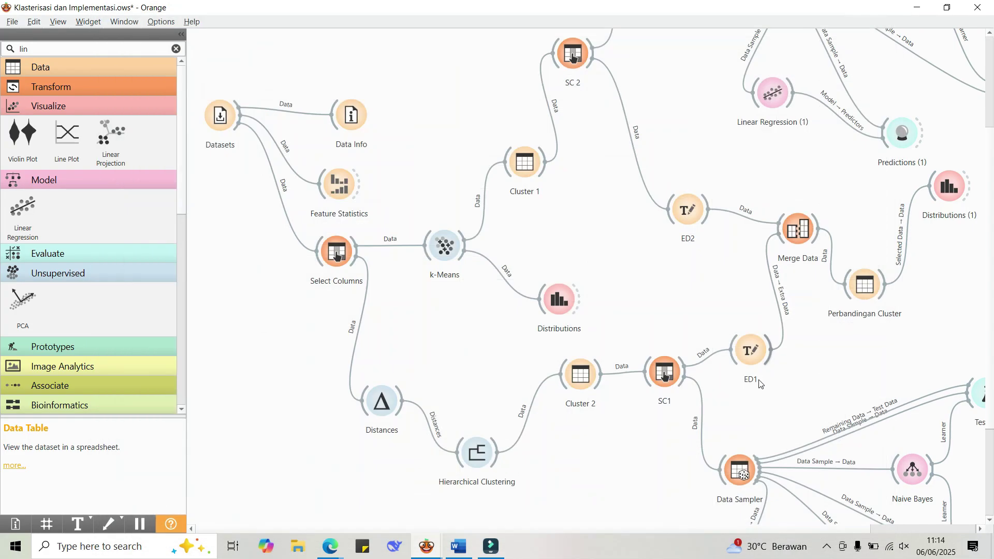
Move the Selected (1) variable from the metas to the ignored columns in SC1.
{"action": "double_click", "coordinate": [668, 368]}
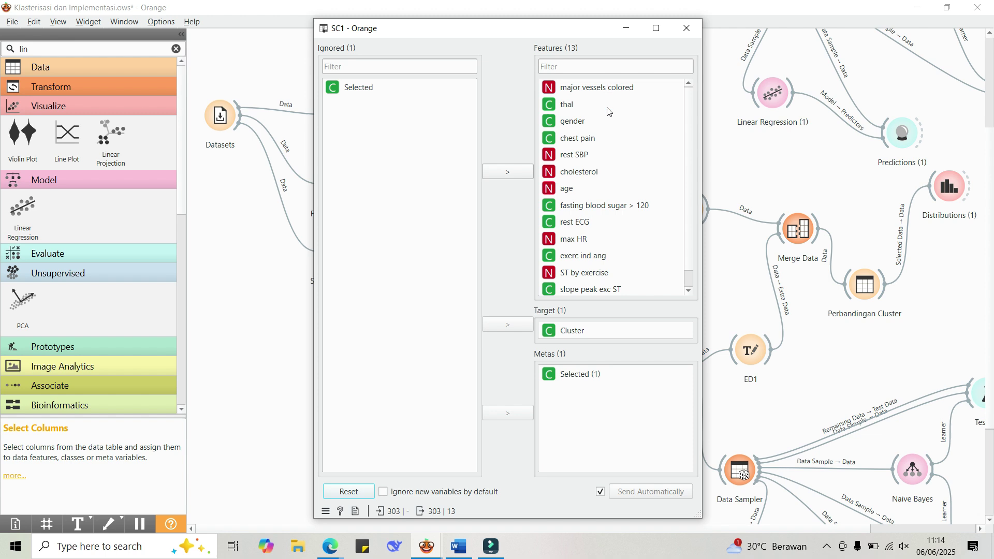
{"action": "left_click_drag", "start_coordinate": [594, 383], "coordinate": [375, 106]}
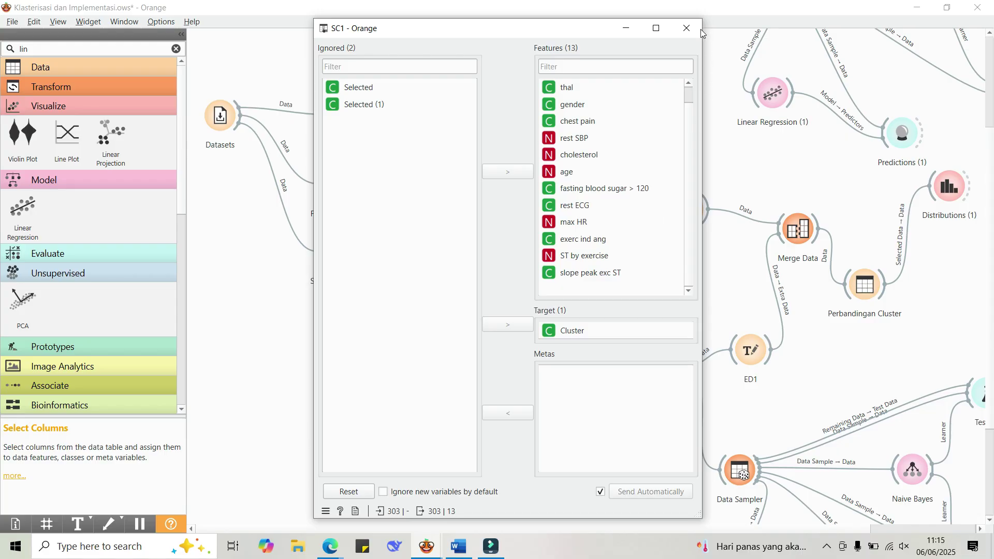
{"action": "left_click", "coordinate": [686, 28]}
Review the renaming of Cluster to Cluster (Hirarki) in ED1, including the dropped Other value.
{"action": "double_click", "coordinate": [749, 352]}
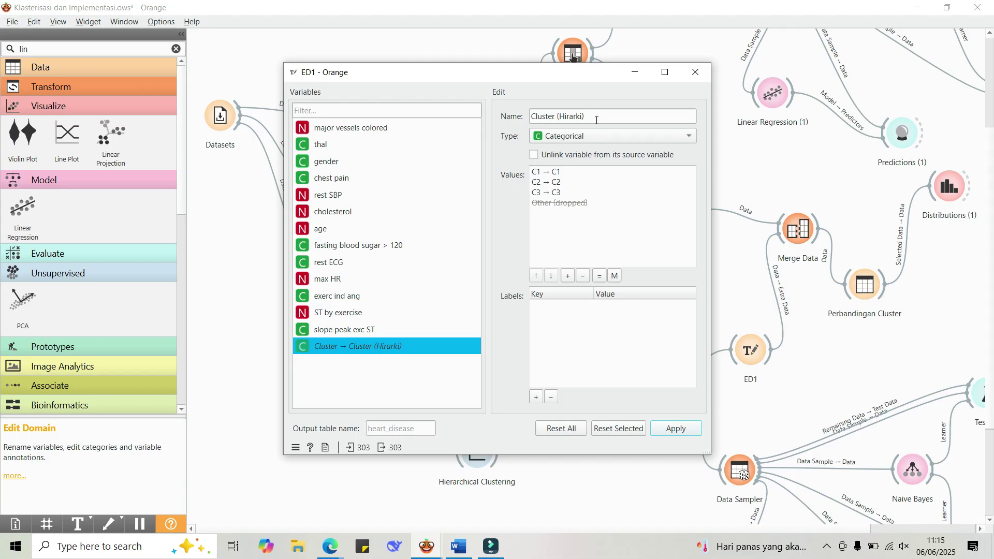
{"action": "left_click", "coordinate": [559, 209]}
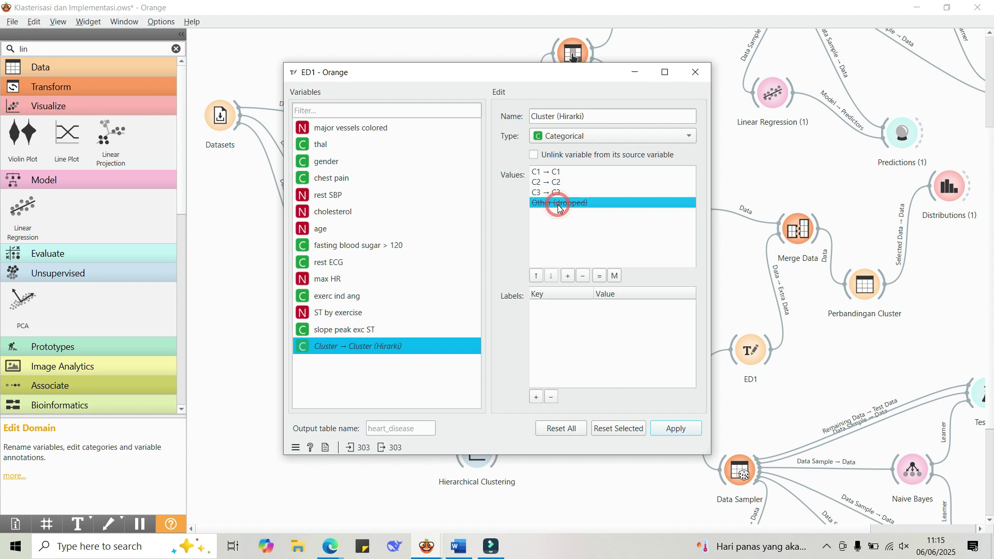
{"action": "left_click", "coordinate": [564, 226]}
{"action": "left_click", "coordinate": [562, 205]}
{"action": "left_click", "coordinate": [551, 235]}
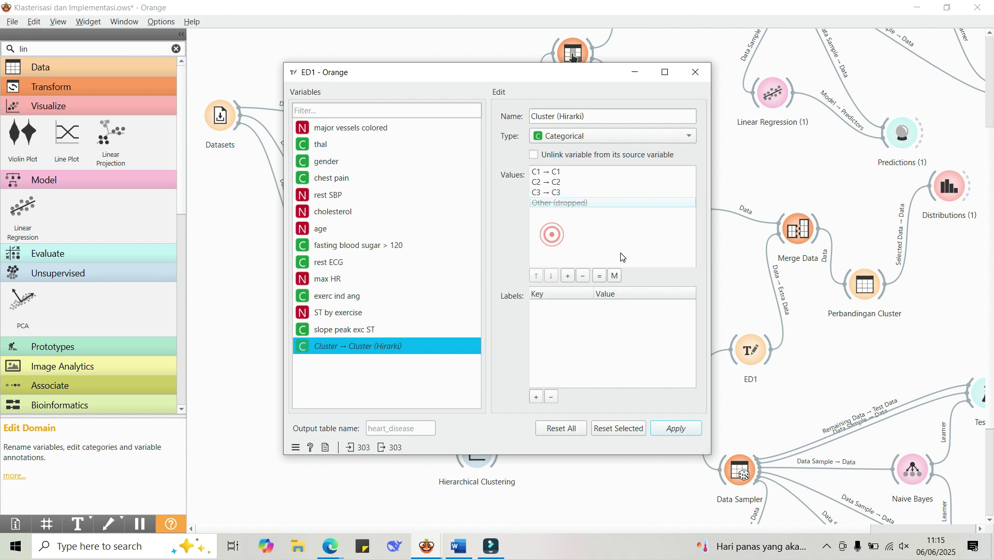
{"action": "left_click", "coordinate": [695, 73]}
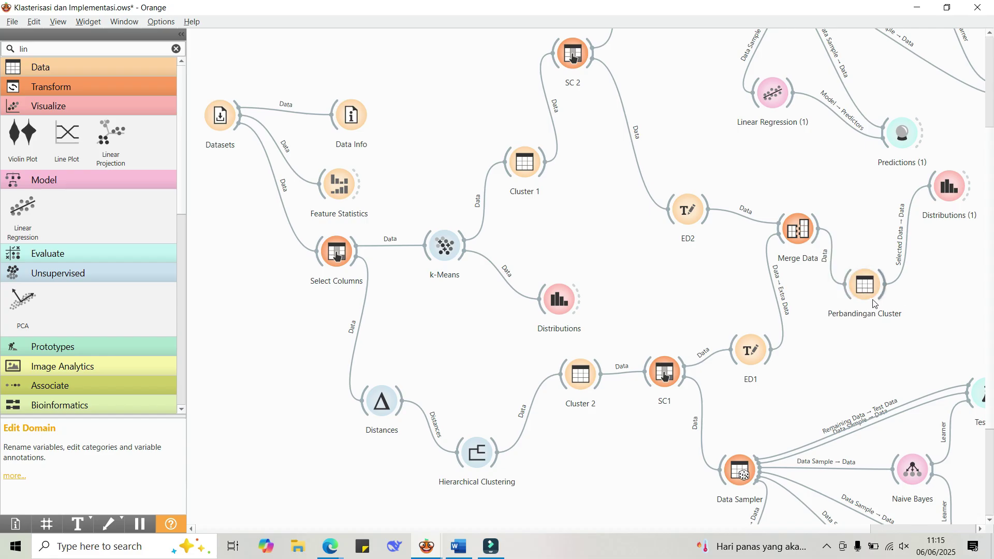
Check the Merge Data method, and compare the K-Means and Hirarki cluster columns throughout the Perbandingan Cluster table.
{"action": "double_click", "coordinate": [796, 232]}
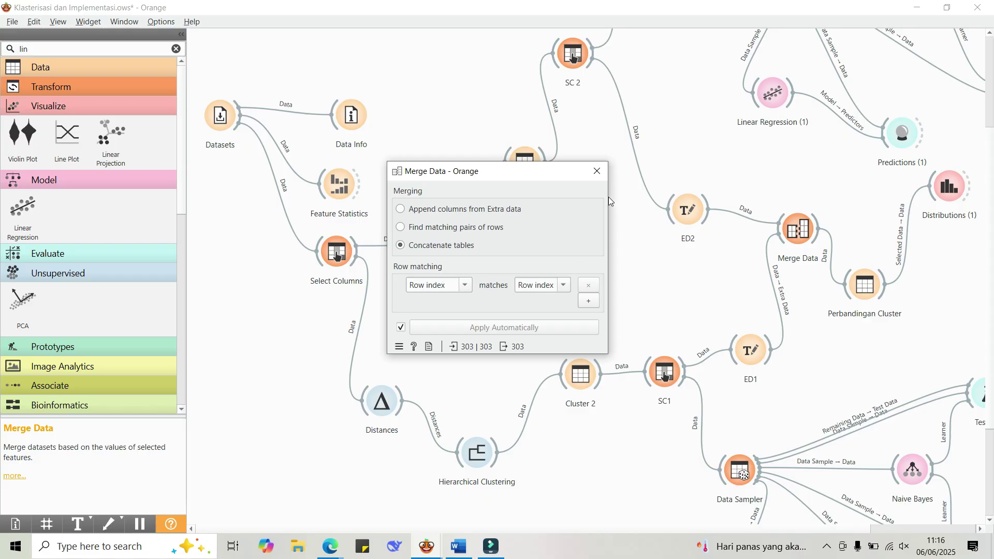
{"action": "left_click", "coordinate": [595, 176]}
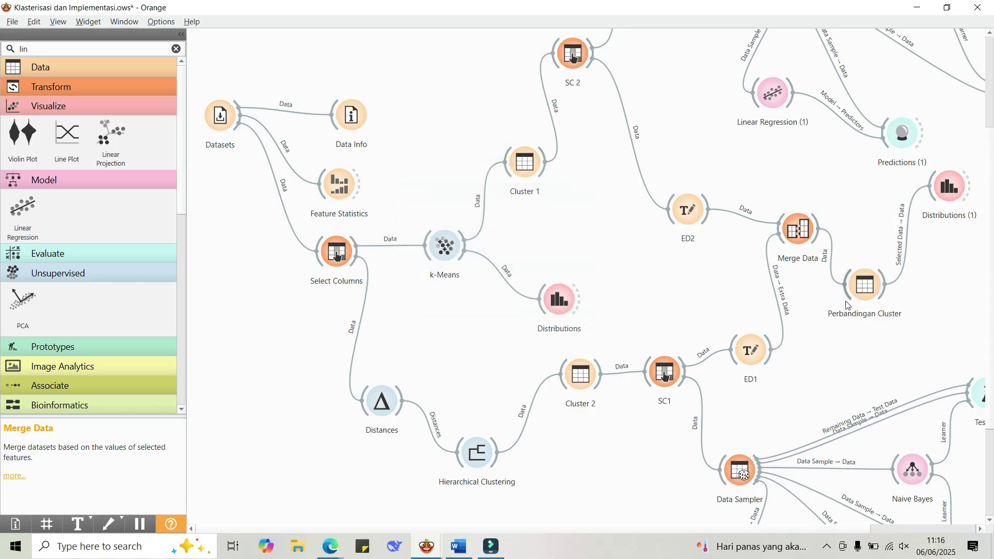
{"action": "left_click", "coordinate": [866, 293]}
{"action": "double_click", "coordinate": [865, 293]}
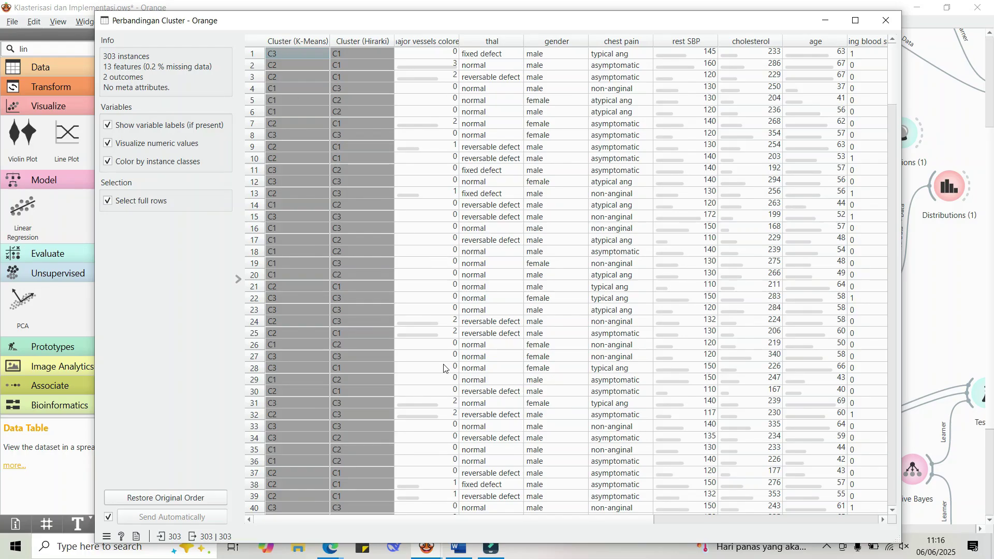
{"action": "left_click_drag", "start_coordinate": [648, 523], "coordinate": [505, 504]}
{"action": "scroll", "coordinate": [355, 154], "scroll_direction": "down", "scroll_amount": 20}
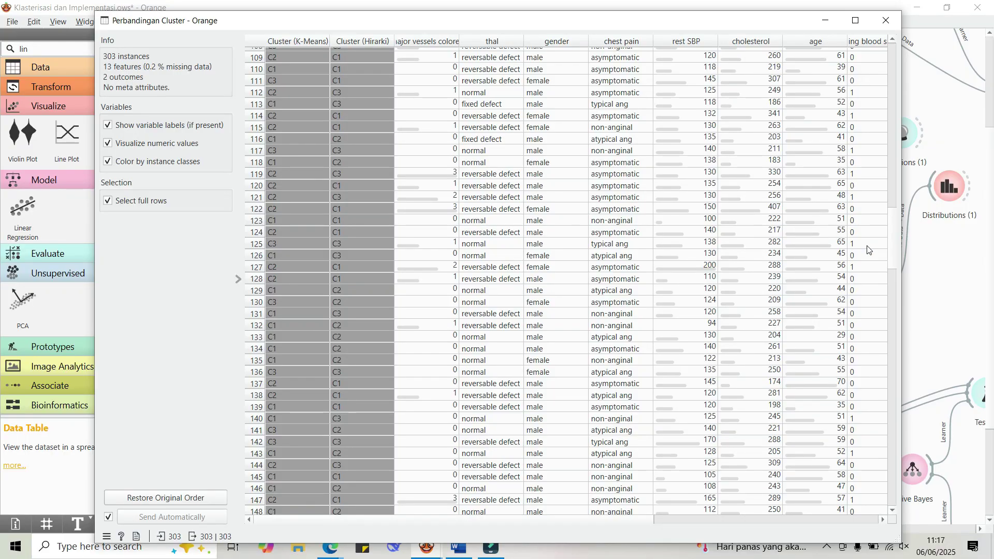
{"action": "left_click_drag", "start_coordinate": [892, 248], "coordinate": [849, 519]}
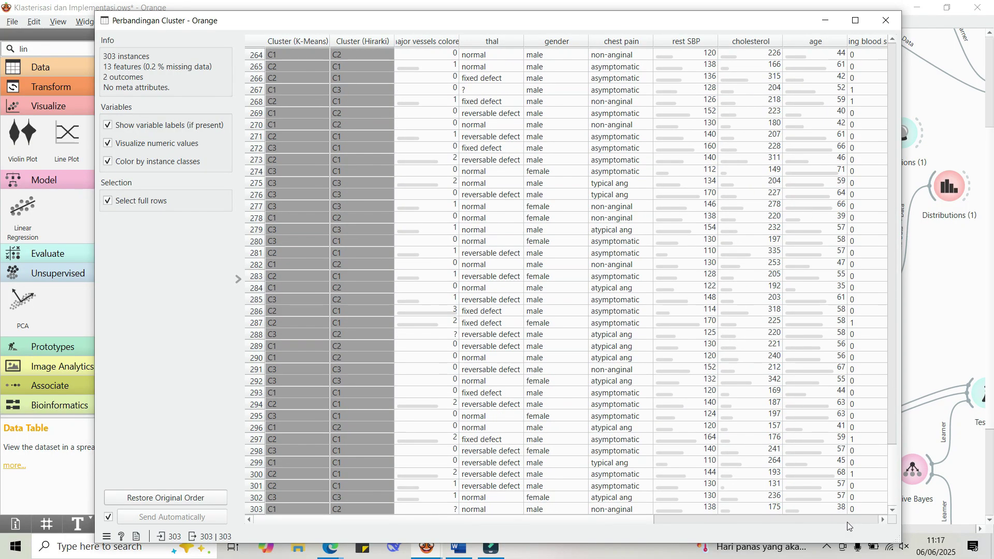
{"action": "left_click", "coordinate": [891, 19]}
Compare the frequency distributions of Cluster (K-Means) and Cluster (Hirarki) in Distributions (1), and inspect the Hirarki C2 bar.
{"action": "scroll", "coordinate": [947, 252], "scroll_direction": "up", "scroll_amount": 2}
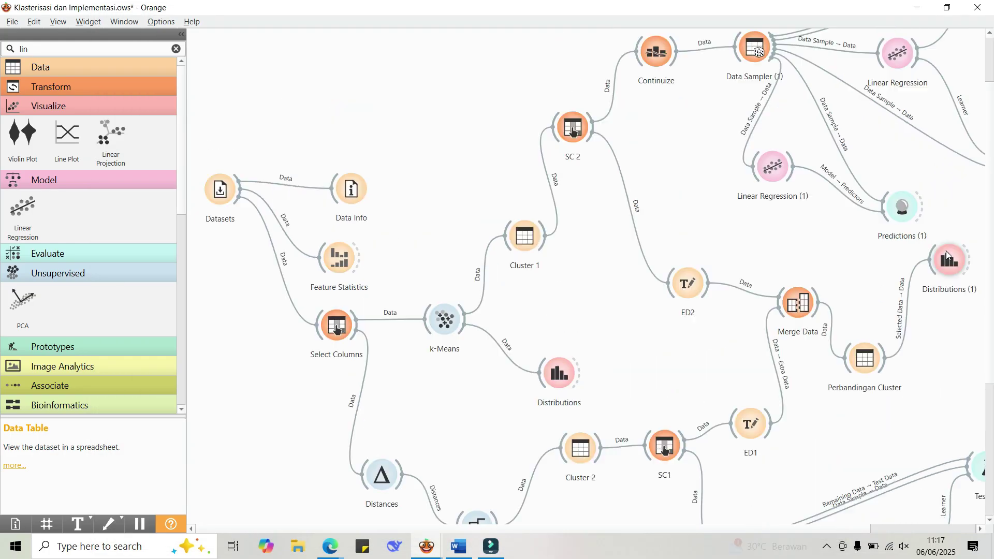
{"action": "double_click", "coordinate": [951, 260]}
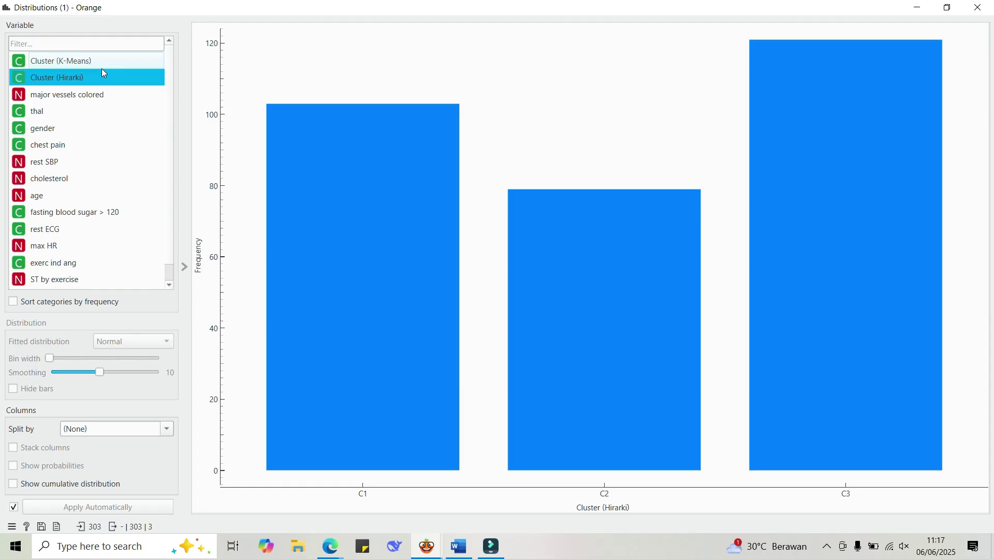
{"action": "left_click", "coordinate": [977, 7]}
{"action": "mouse_move", "coordinate": [945, 265]}
{"action": "left_mouse_down"}
{"action": "mouse_move", "coordinate": [949, 309]}
{"action": "mouse_move", "coordinate": [950, 279]}
{"action": "left_mouse_up"}
{"action": "double_click", "coordinate": [951, 278]}
{"action": "left_click", "coordinate": [41, 62]}
{"action": "left_click", "coordinate": [303, 86]}
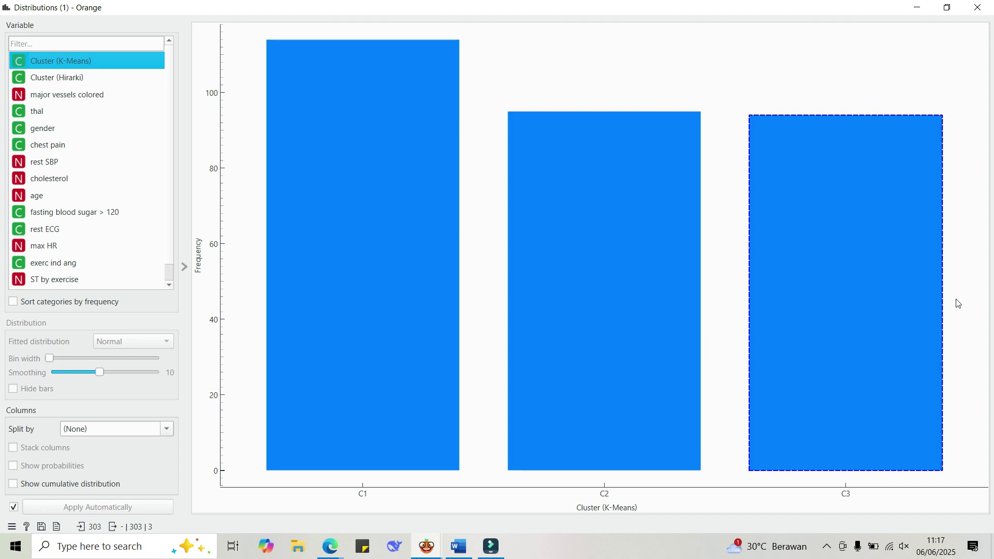
{"action": "left_click", "coordinate": [77, 80]}
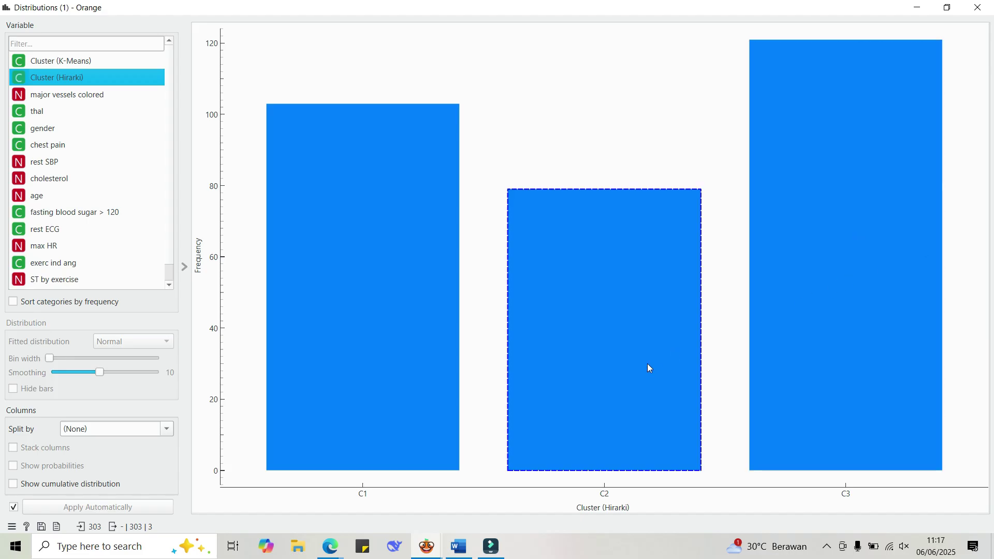
{"action": "mouse_move", "coordinate": [628, 378]}
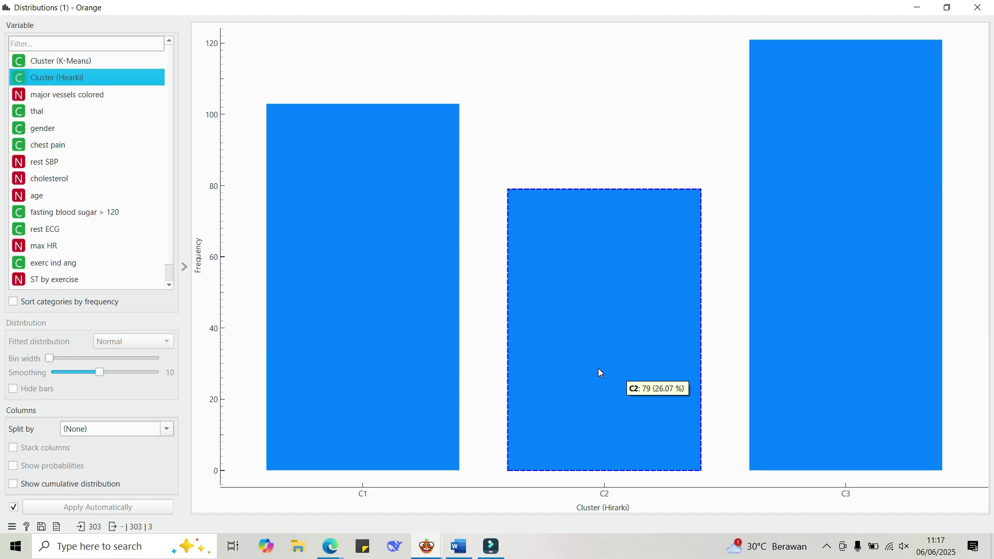
Inspect the C1 bar of Cluster (Hirarki) and close the Distributions (1) chart.
{"action": "mouse_move", "coordinate": [413, 343]}
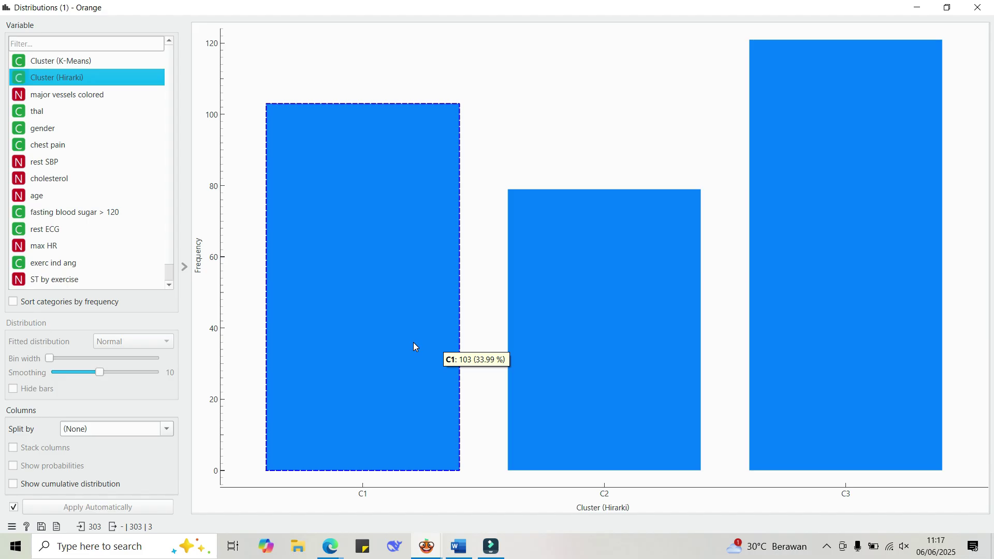
{"action": "left_click", "coordinate": [978, 6]}
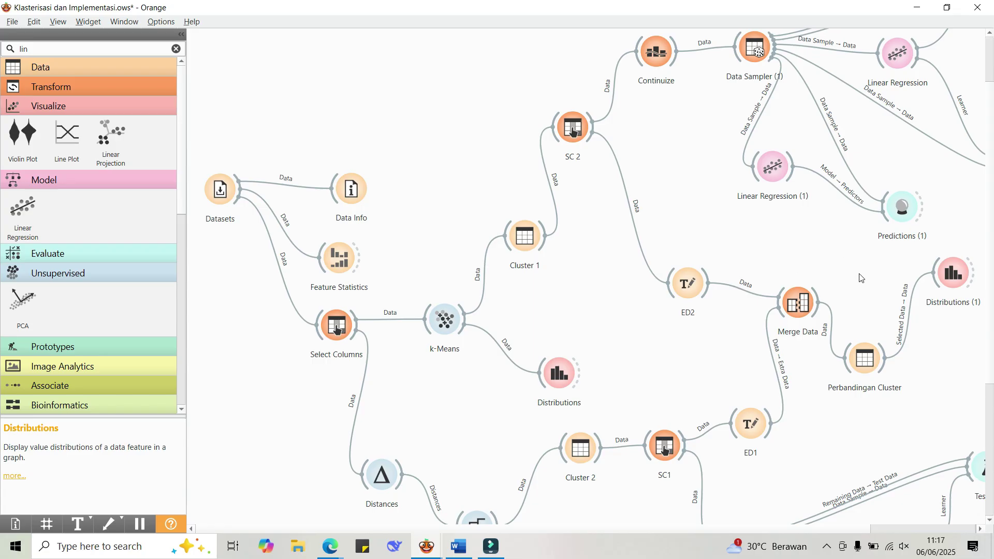
Check the ignored, feature and target variables in SC 2, which feeds the linear regression branch.
{"action": "scroll", "coordinate": [861, 287], "scroll_direction": "up", "scroll_amount": 2}
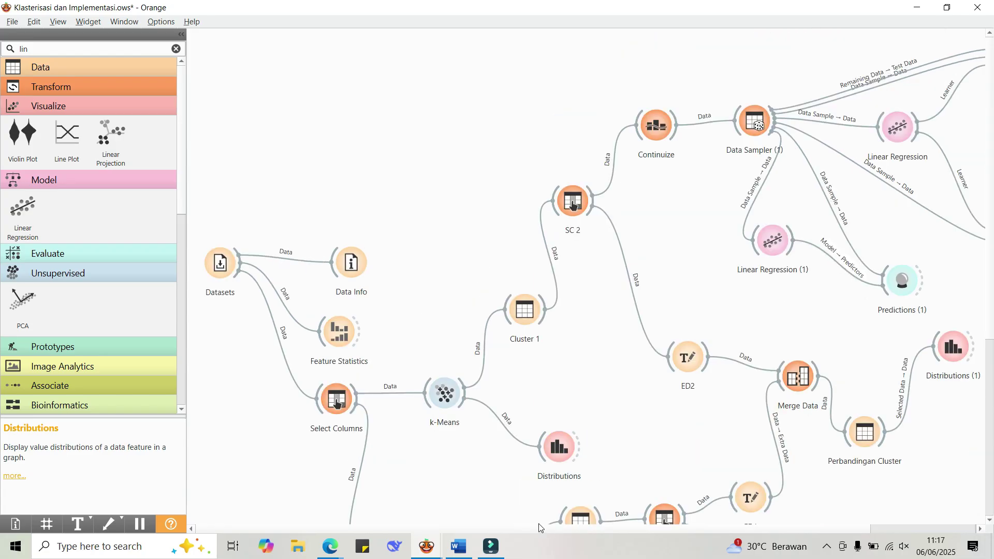
{"action": "scroll", "coordinate": [554, 530], "scroll_direction": "right", "scroll_amount": 1}
{"action": "scroll", "coordinate": [596, 532], "scroll_direction": "right", "scroll_amount": 2}
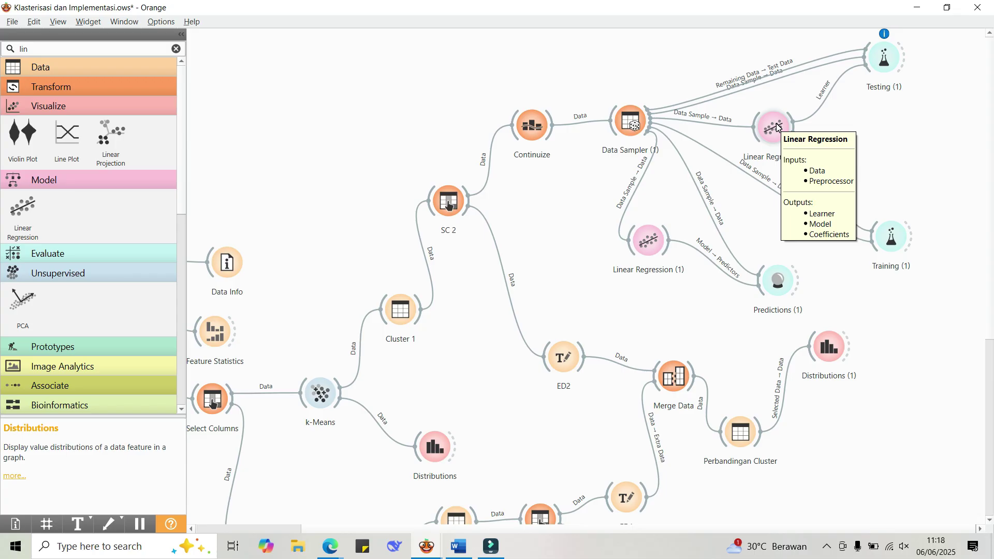
{"action": "double_click", "coordinate": [449, 204]}
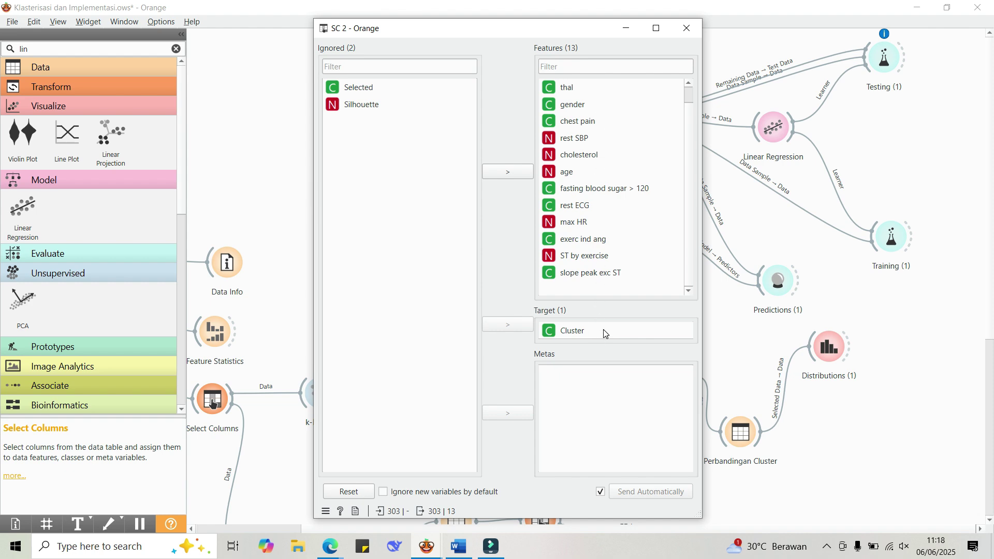
{"action": "left_click", "coordinate": [688, 28]}
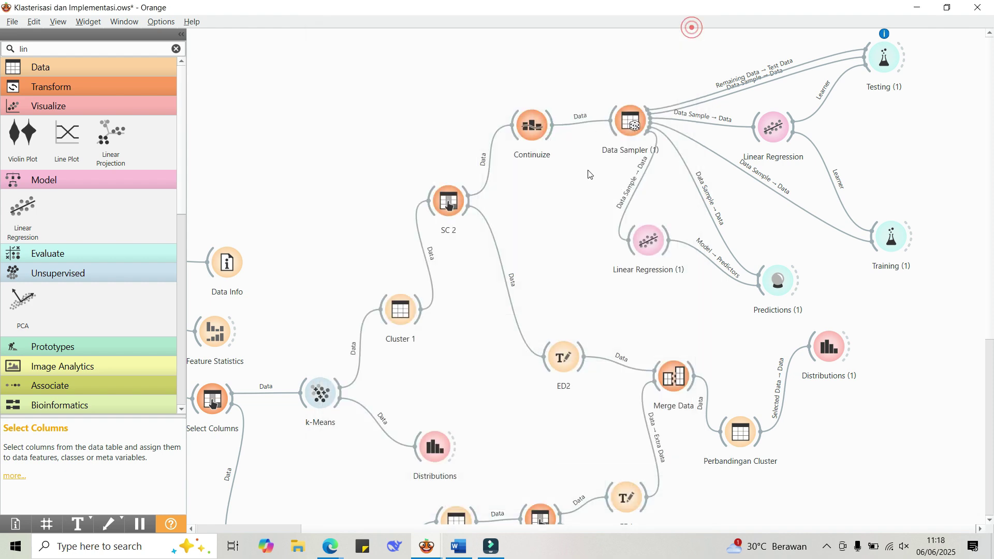
Review how Continuize treats the categorical variables and the Cluster target, and preview its output data.
{"action": "double_click", "coordinate": [532, 133]}
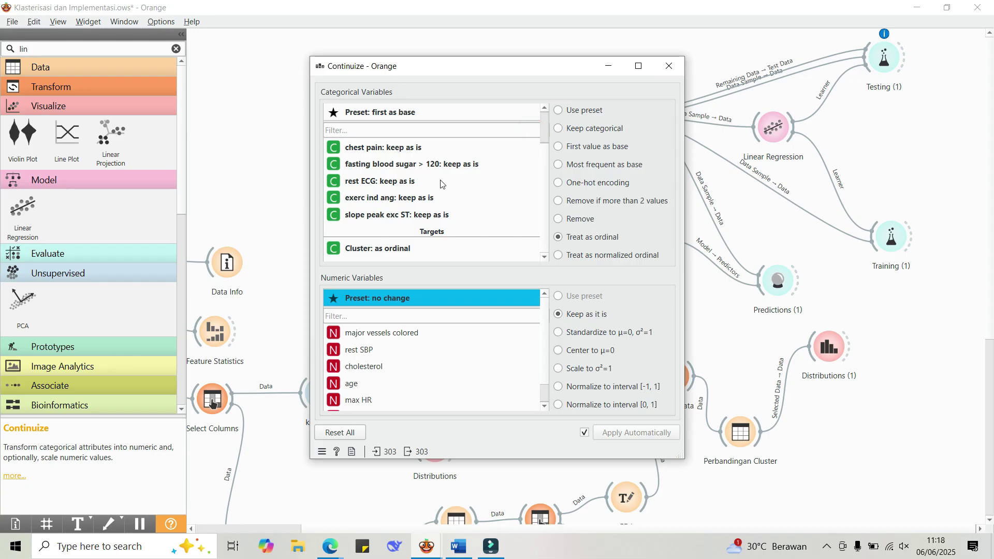
{"action": "scroll", "coordinate": [447, 202], "scroll_direction": "up", "scroll_amount": 1}
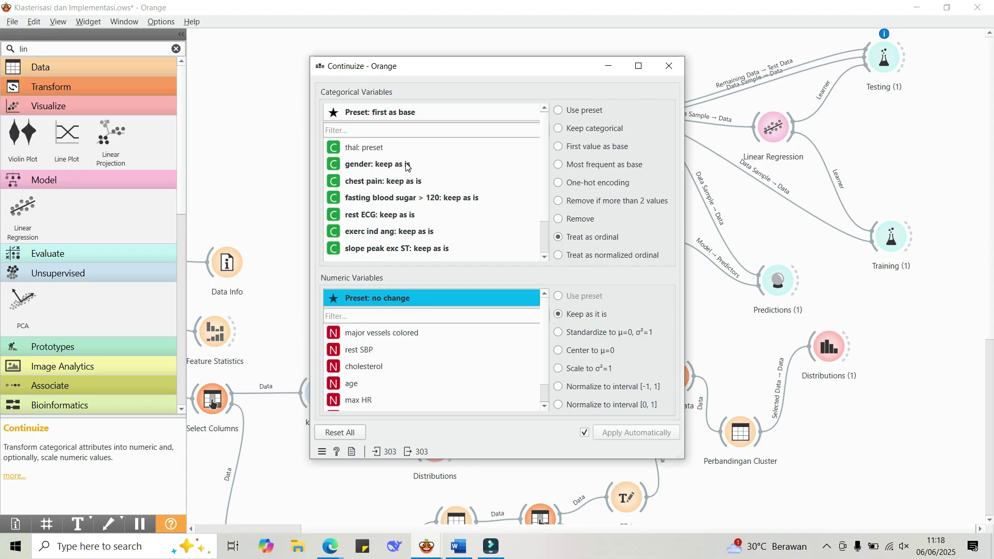
{"action": "scroll", "coordinate": [407, 166], "scroll_direction": "down", "scroll_amount": 1}
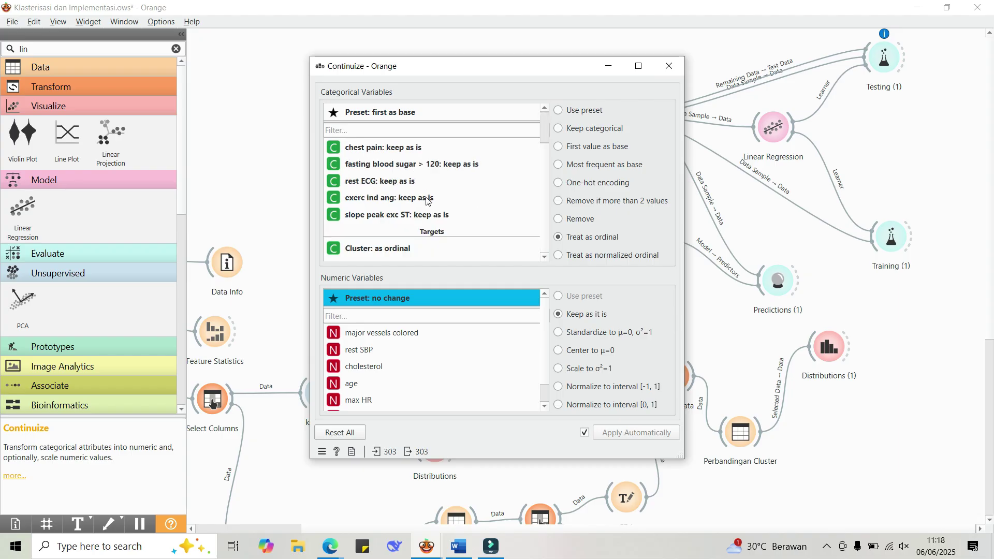
{"action": "left_click", "coordinate": [417, 251]}
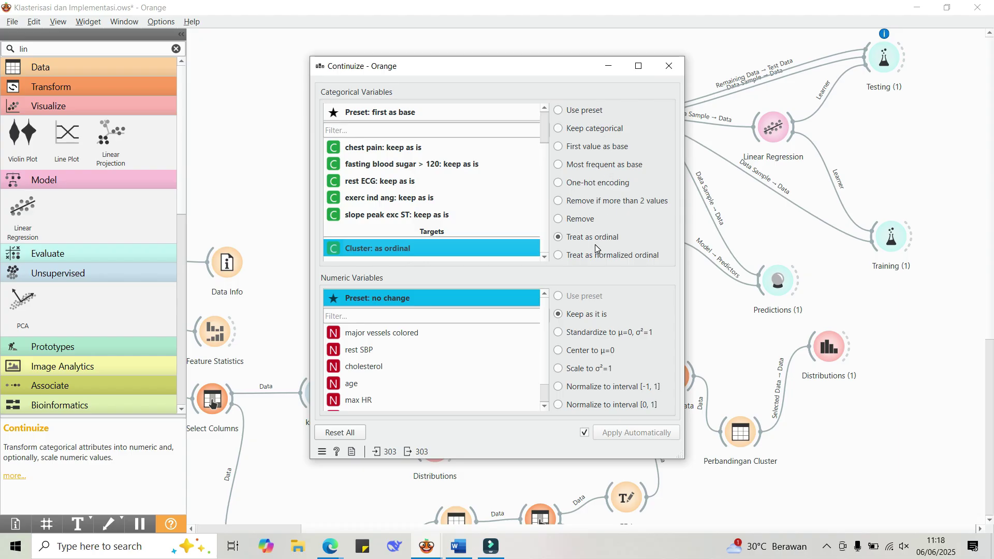
{"action": "left_click", "coordinate": [414, 451]}
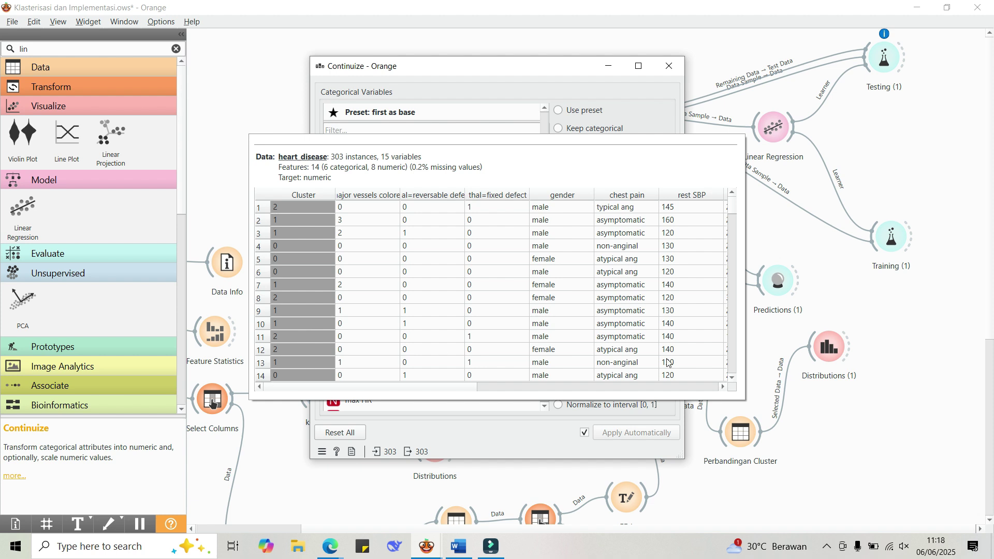
{"action": "left_click", "coordinate": [664, 91]}
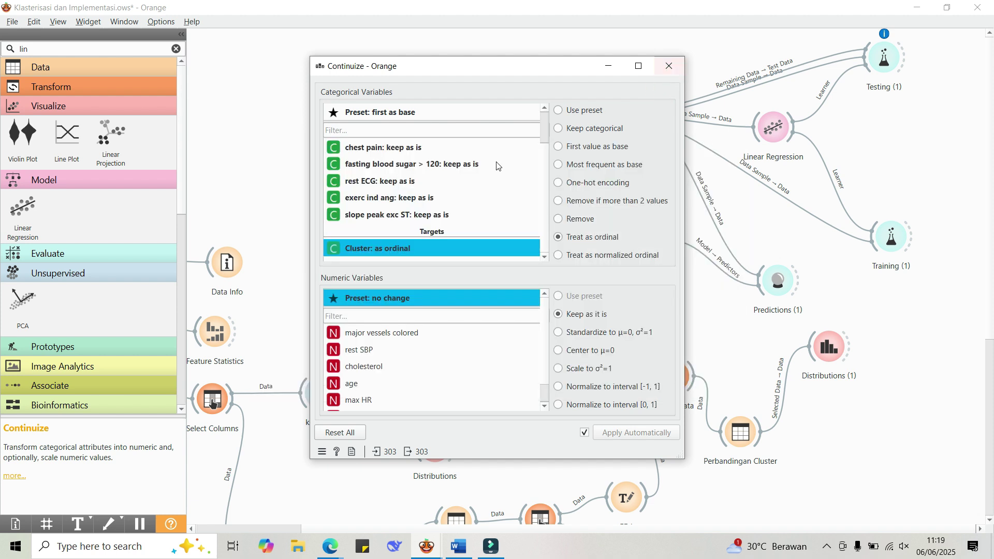
Check the conversion options for gender and chest pain in Continuize, and preview the Cluster column of its output again.
{"action": "scroll", "coordinate": [450, 212], "scroll_direction": "up", "scroll_amount": 1}
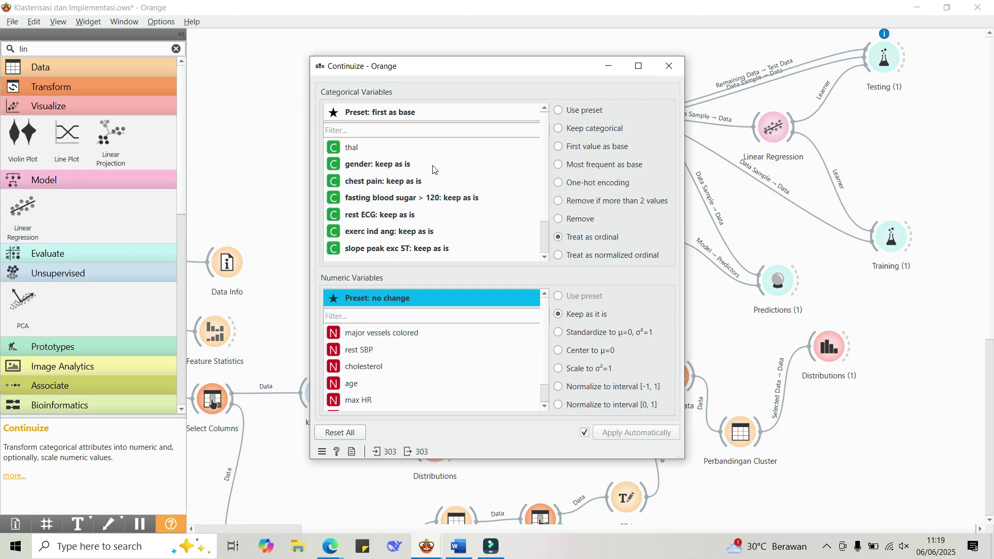
{"action": "left_click", "coordinate": [403, 165]}
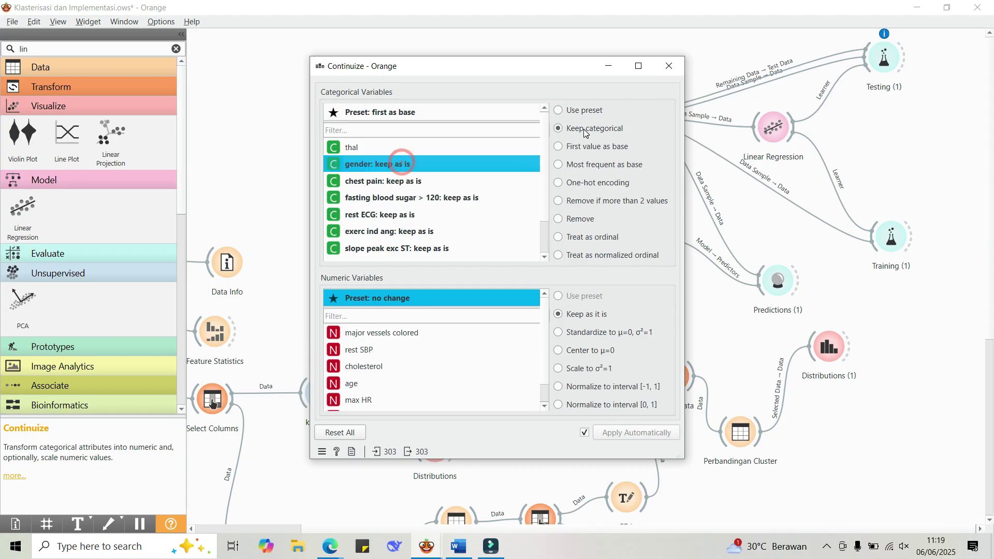
{"action": "left_click", "coordinate": [398, 181]}
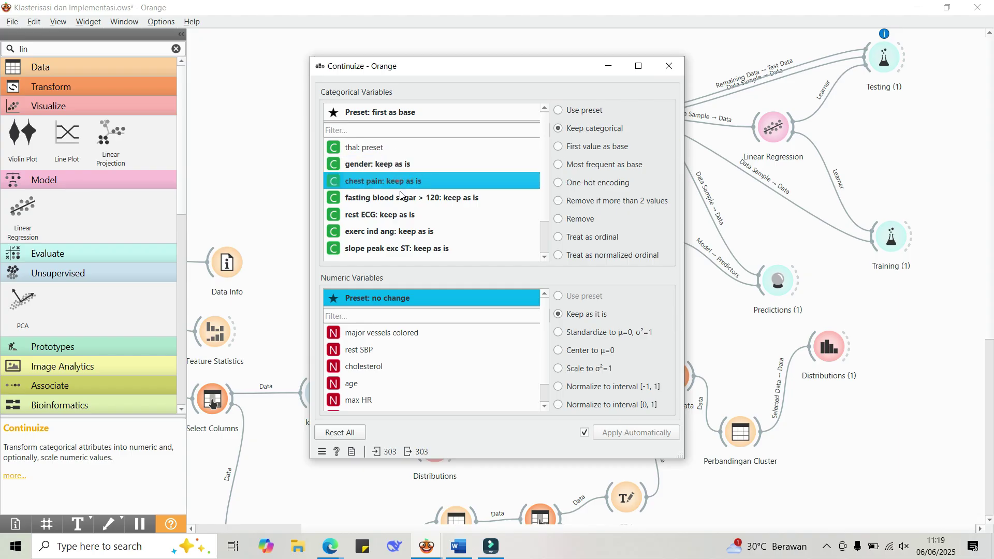
{"action": "left_click", "coordinate": [415, 451]}
{"action": "mouse_move", "coordinate": [456, 389]}
{"action": "left_mouse_down"}
{"action": "mouse_move", "coordinate": [721, 380]}
{"action": "mouse_move", "coordinate": [451, 388]}
{"action": "left_mouse_up"}
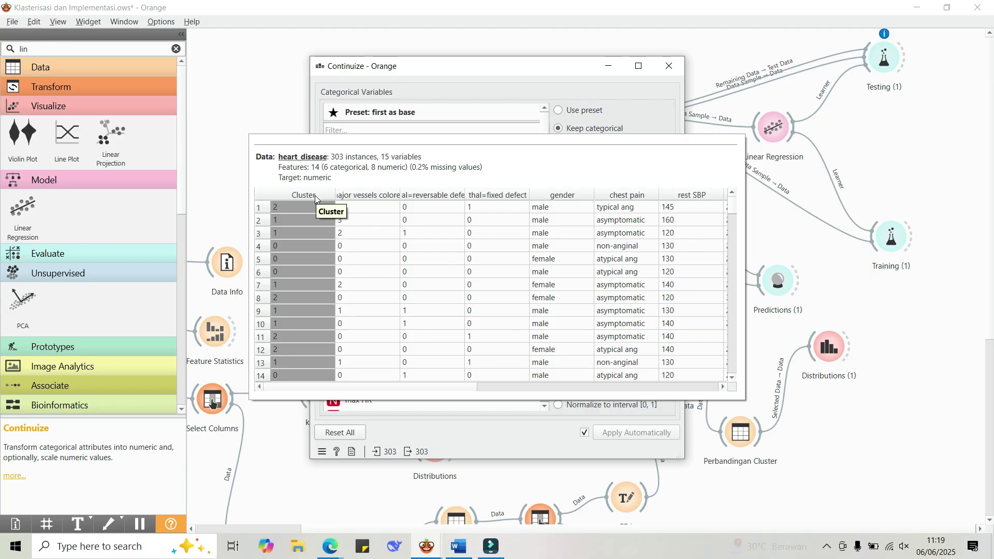
{"action": "left_click", "coordinate": [669, 69]}
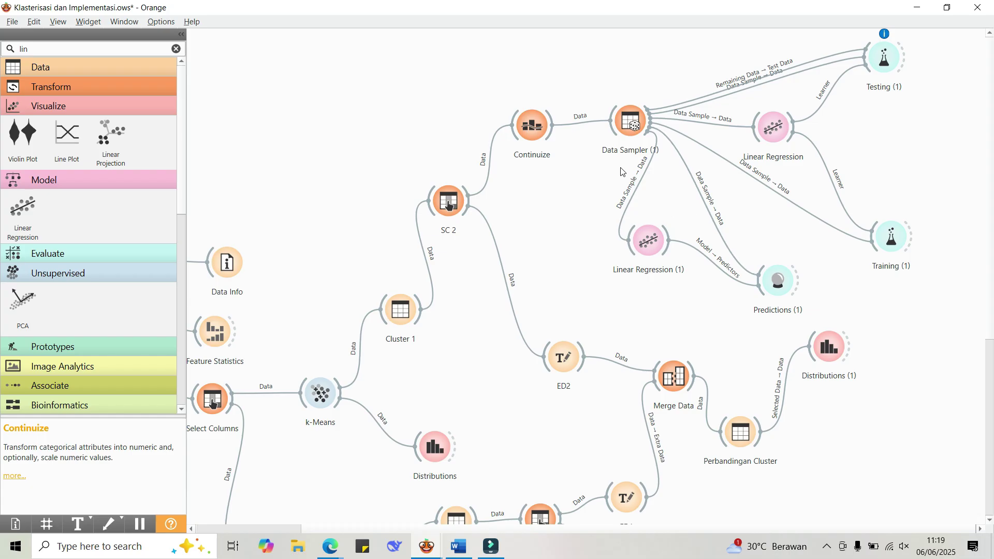
Check the fixed proportion in Data Sampler (1) and the summary of its sample and remaining data outputs.
{"action": "double_click", "coordinate": [632, 127]}
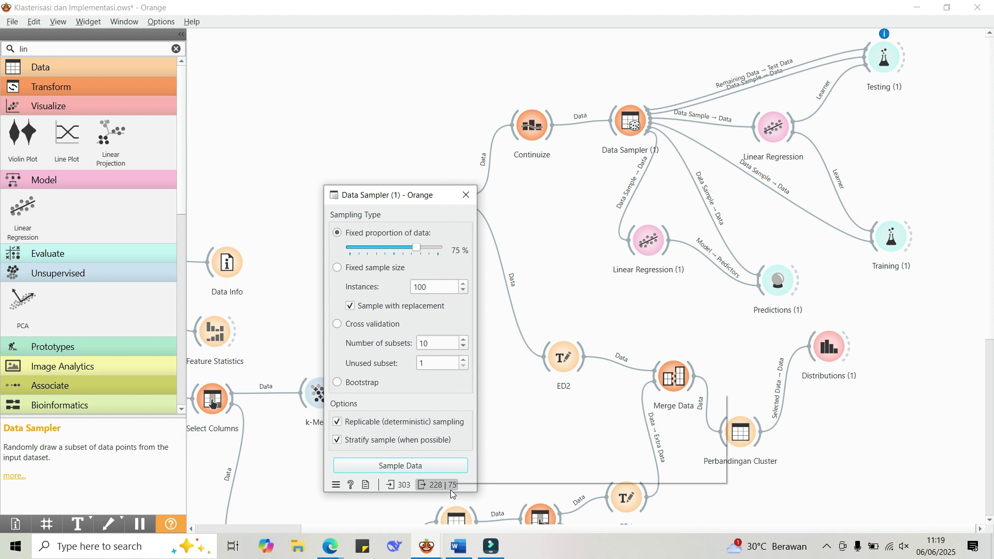
{"action": "mouse_move", "coordinate": [451, 490]}
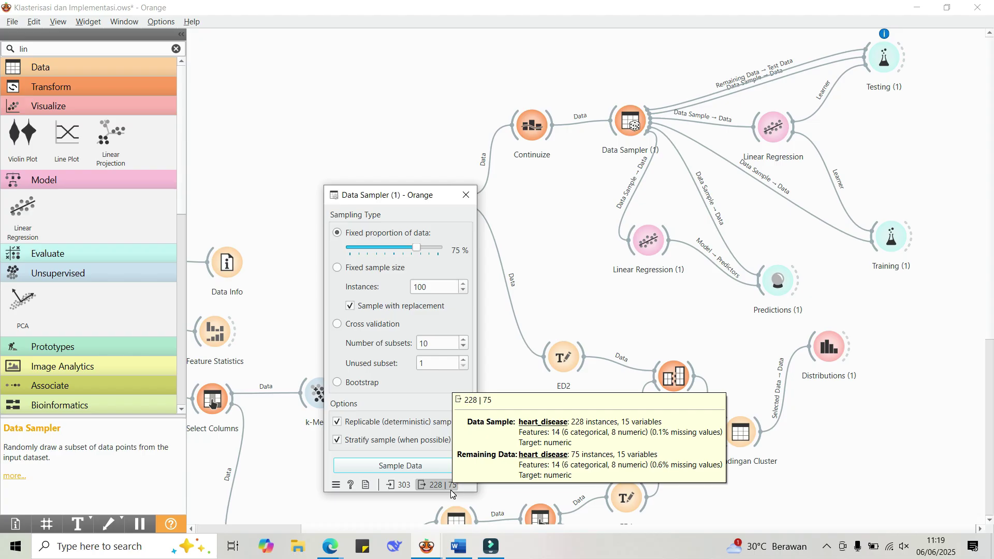
{"action": "left_click", "coordinate": [672, 313]}
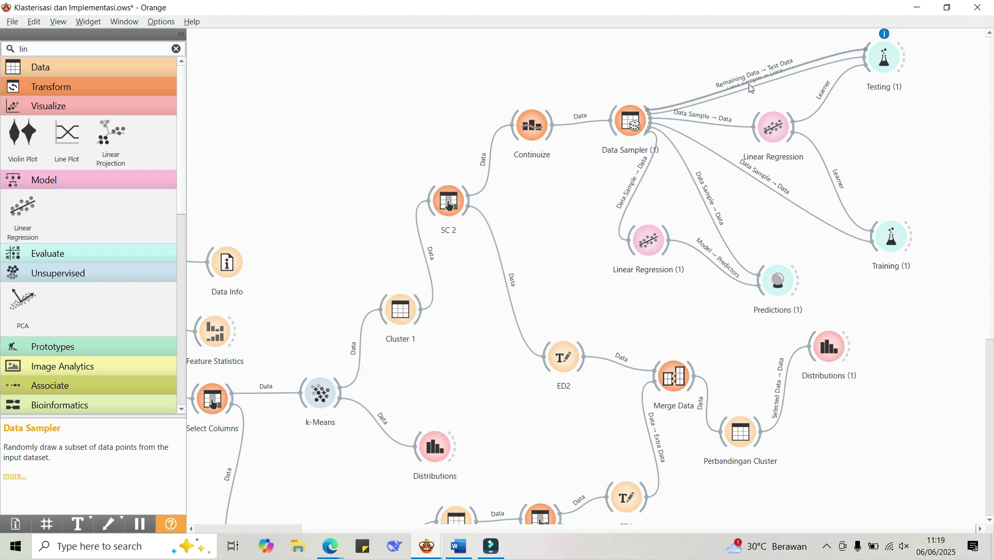
Relink Data Sampler (1) to Linear Regression (1) so that Remaining Data feeds the Data input.
{"action": "double_click", "coordinate": [636, 176]}
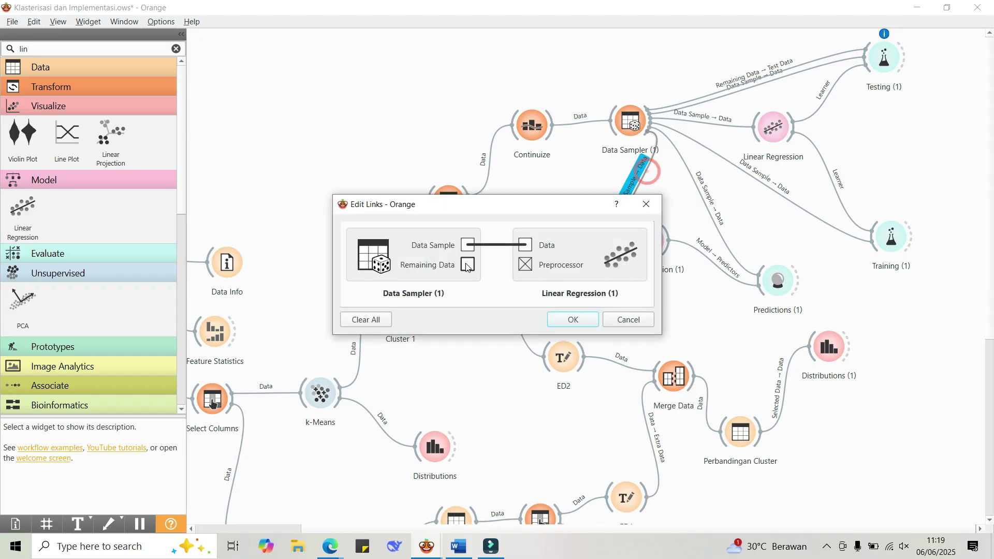
{"action": "left_click_drag", "start_coordinate": [468, 264], "coordinate": [548, 245]}
{"action": "left_click", "coordinate": [567, 320]}
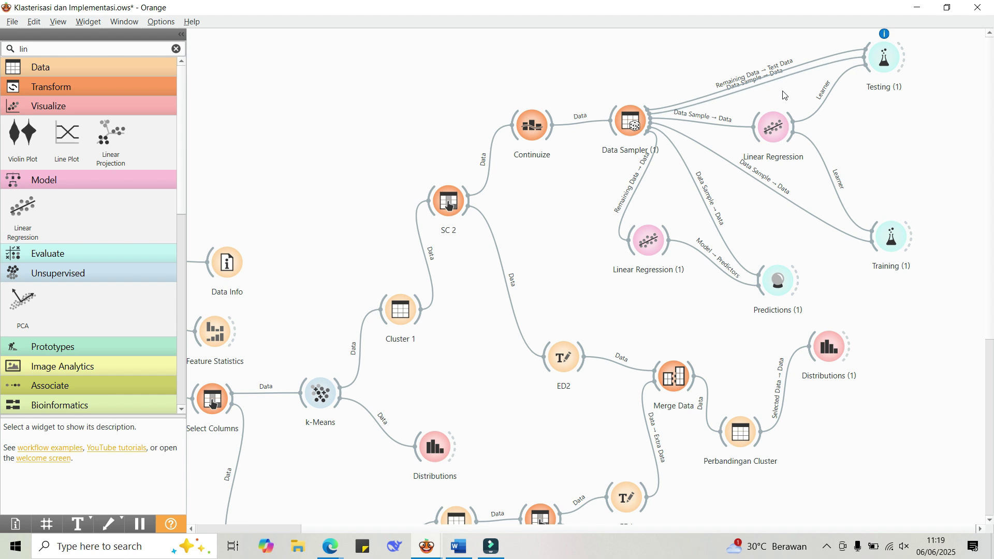
Move the Linear Regression widget slightly farther from Data Sampler (1), closer to Testing (1).
{"action": "left_click", "coordinate": [769, 130]}
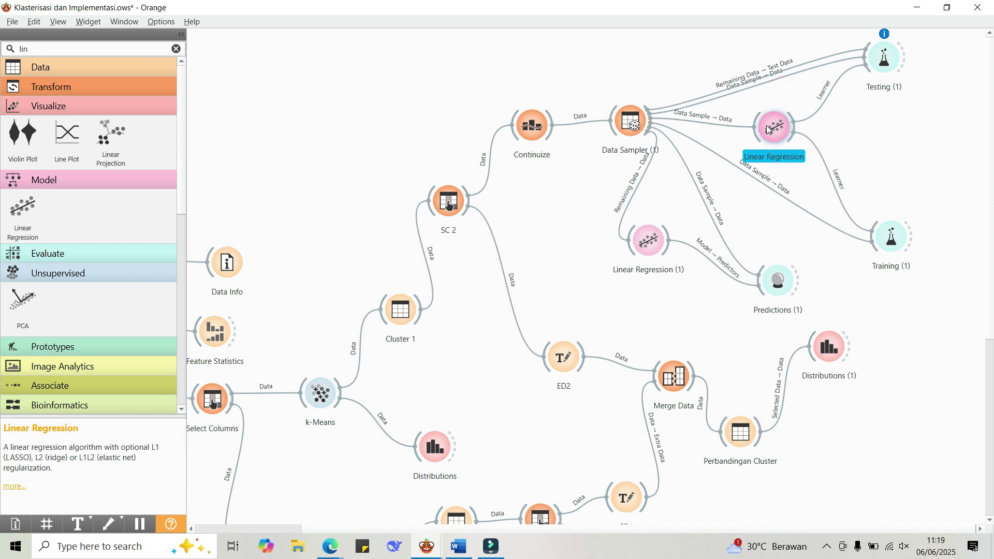
{"action": "left_click_drag", "start_coordinate": [769, 129], "coordinate": [800, 131]}
{"action": "left_click", "coordinate": [888, 81]}
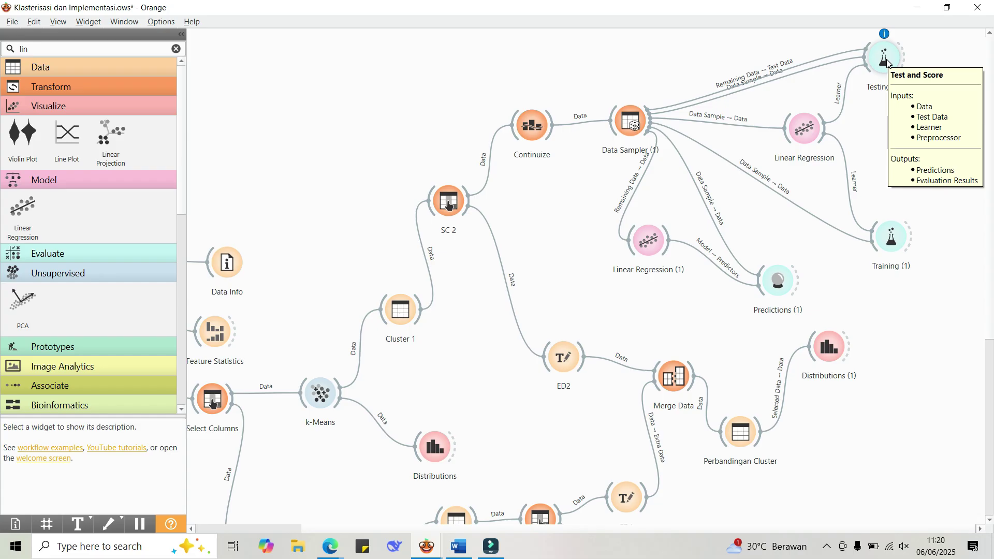
Compare the Linear Regression error scores and R2 in Testing (1) with those in Training (1).
{"action": "double_click", "coordinate": [886, 58]}
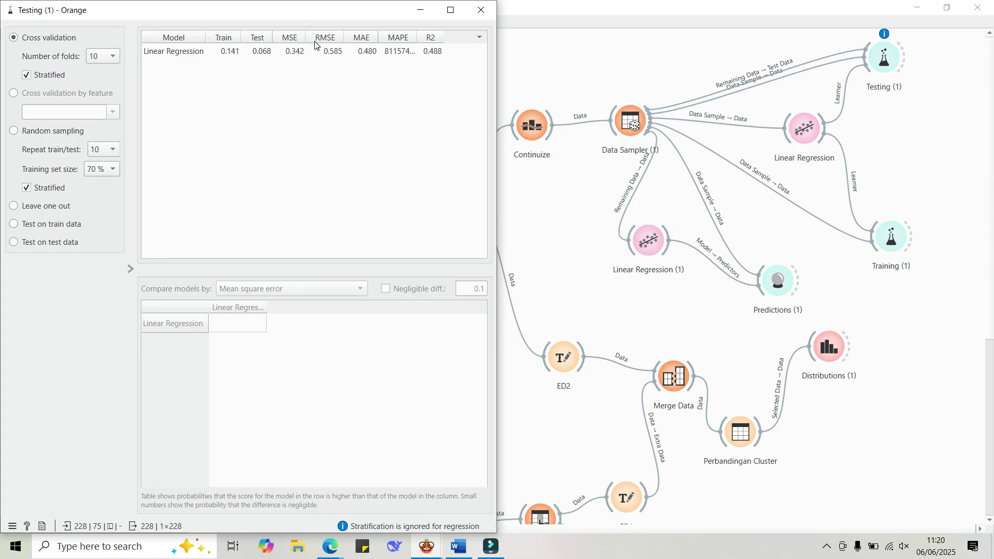
{"action": "left_click", "coordinate": [482, 10]}
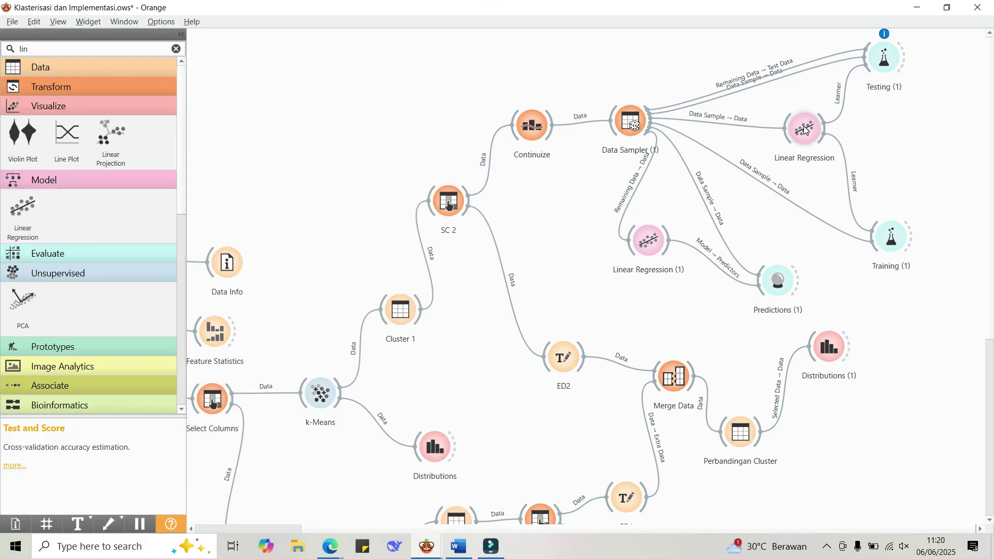
{"action": "double_click", "coordinate": [892, 239]}
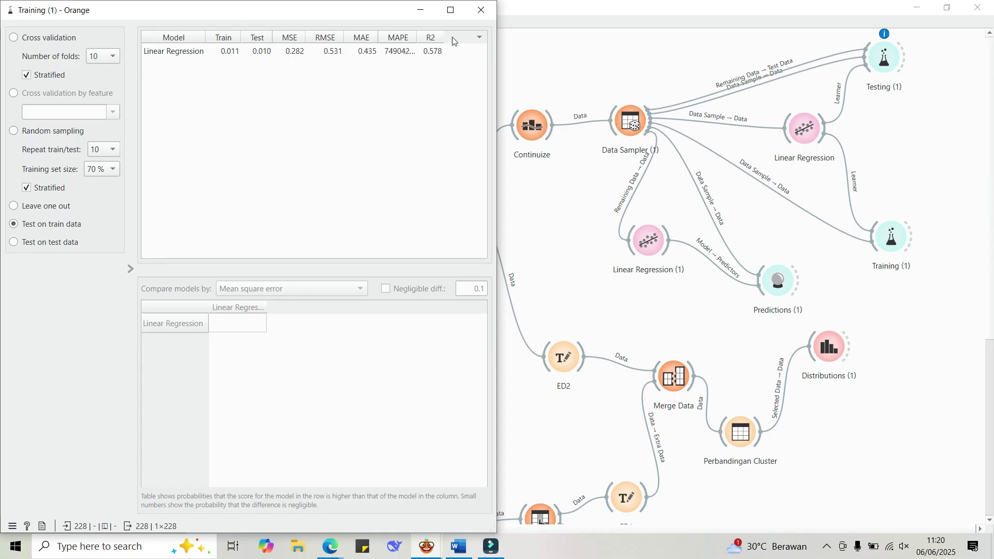
{"action": "left_click", "coordinate": [480, 11]}
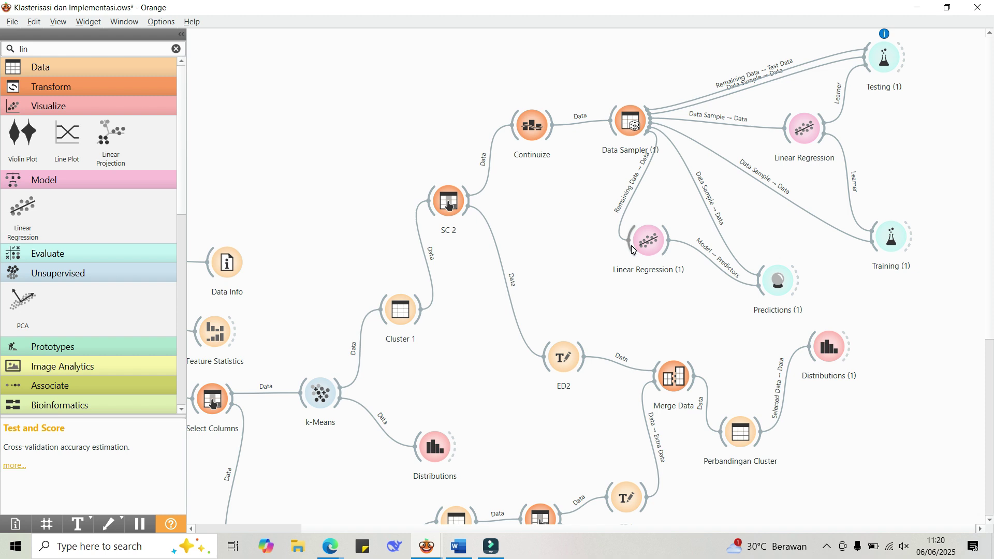
Move Predictions (1) and Linear Regression (1) closer to Training (1) on the canvas.
{"action": "left_click_drag", "start_coordinate": [778, 280], "coordinate": [818, 266]}
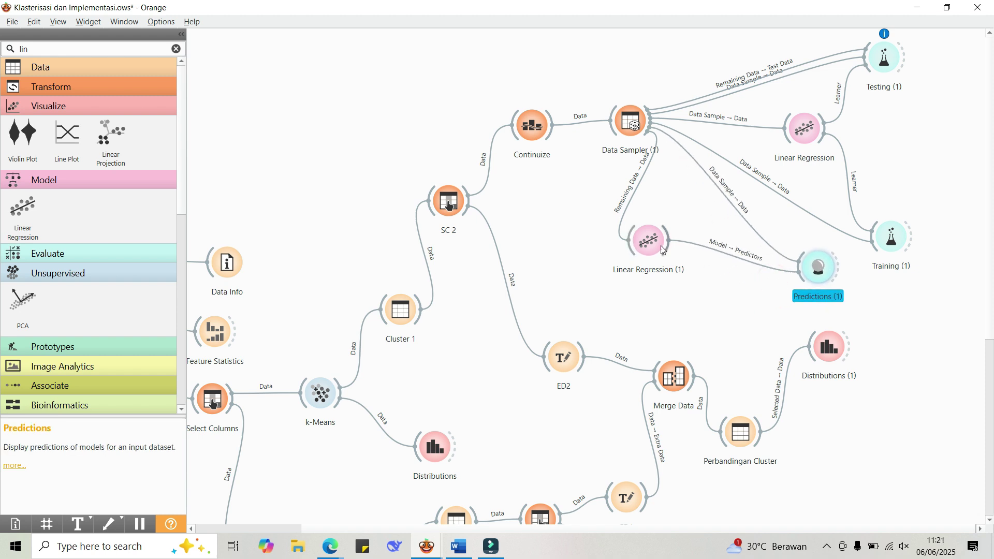
{"action": "left_click_drag", "start_coordinate": [663, 250], "coordinate": [699, 261]}
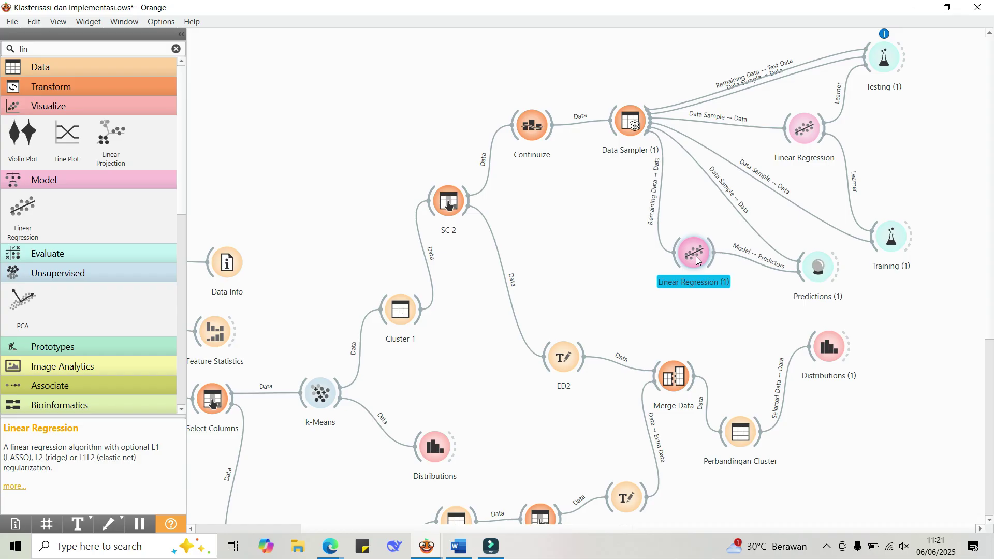
Review the intercept and regularization settings of Linear Regression (1) and Linear Regression.
{"action": "double_click", "coordinate": [696, 256]}
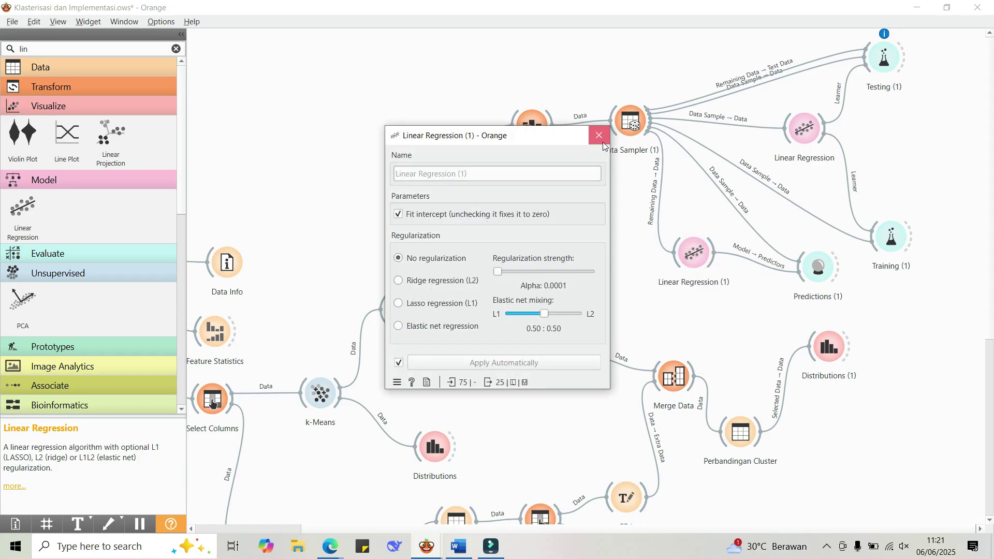
{"action": "left_click", "coordinate": [599, 135]}
{"action": "left_click", "coordinate": [804, 135]}
{"action": "double_click", "coordinate": [804, 132]}
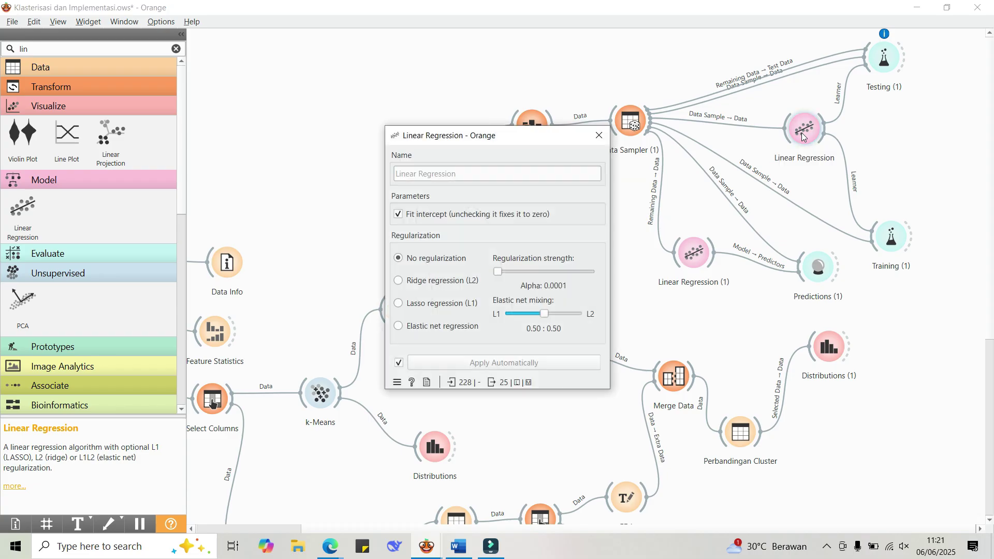
{"action": "left_click", "coordinate": [598, 137]}
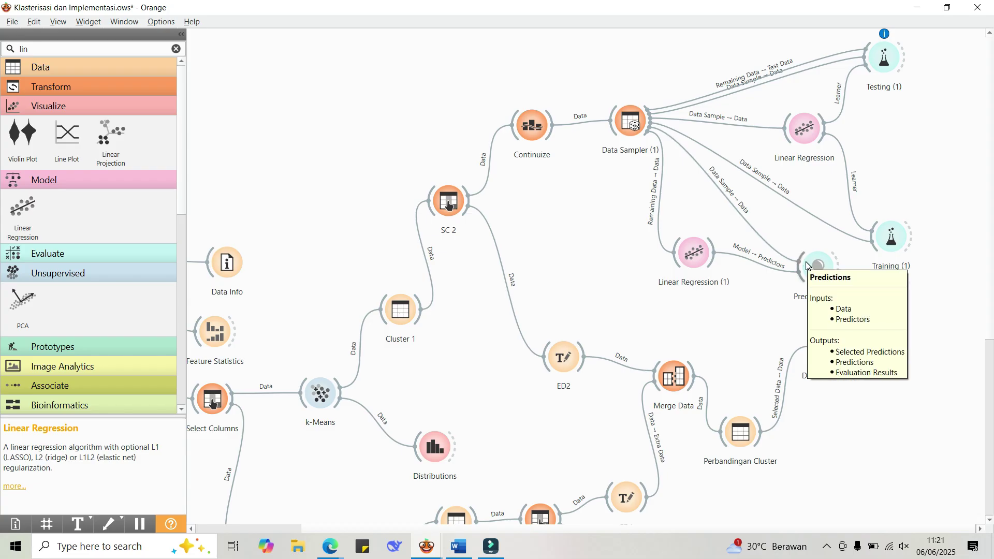
Change the Data Sampler (1) to Predictions (1) link so Remaining Data feeds the Data input.
{"action": "double_click", "coordinate": [752, 227]}
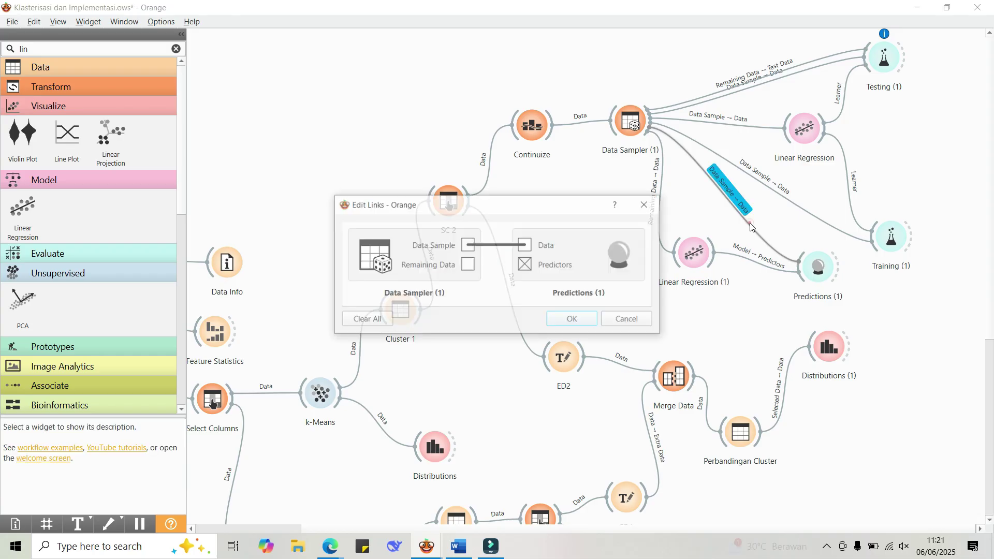
{"action": "left_click_drag", "start_coordinate": [468, 265], "coordinate": [525, 245]}
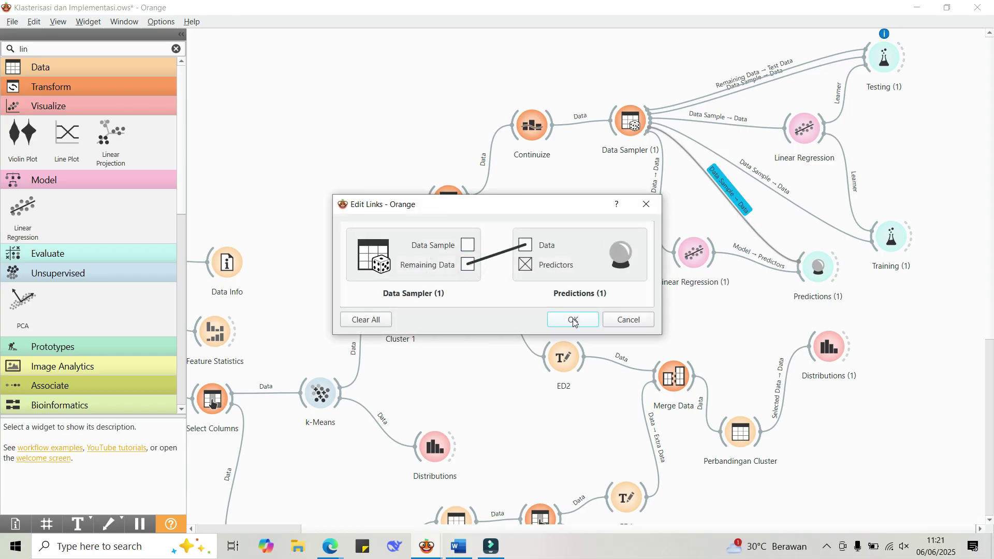
{"action": "left_click", "coordinate": [572, 320]}
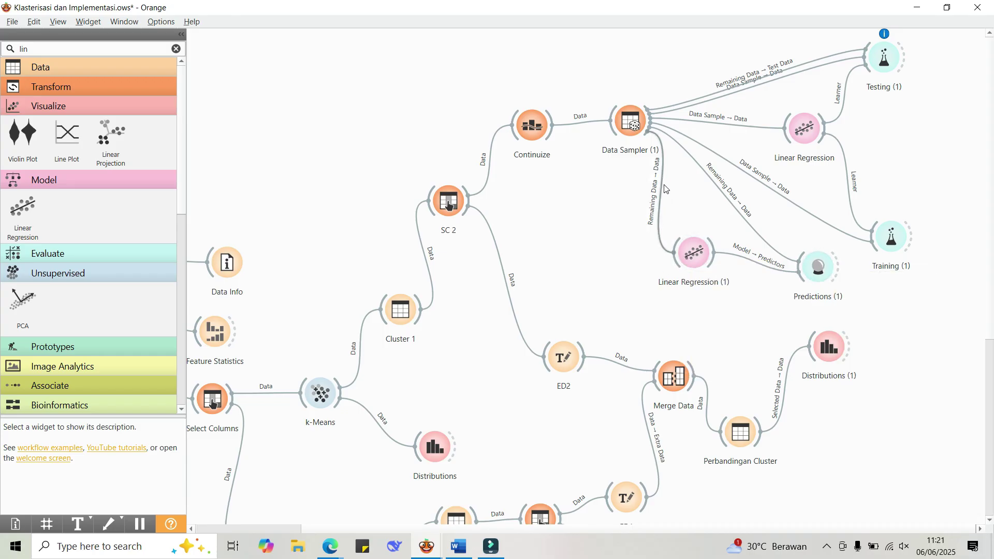
Examine the Linear Regression (1) predictions and errors against the actual Cluster values in Predictions (1), widening the error column.
{"action": "double_click", "coordinate": [824, 268]}
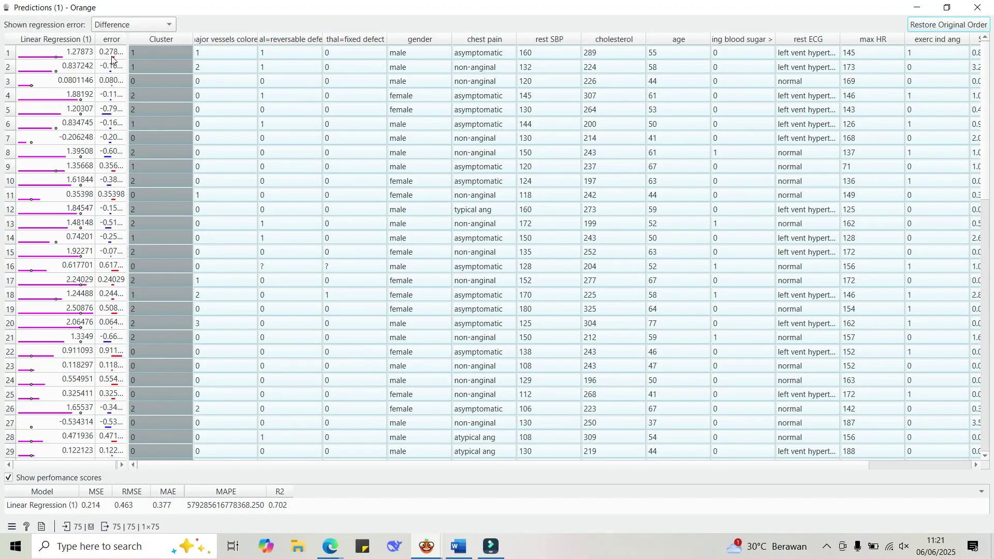
{"action": "mouse_move", "coordinate": [127, 39]}
{"action": "left_mouse_down"}
{"action": "mouse_move", "coordinate": [157, 39]}
{"action": "mouse_move", "coordinate": [127, 39]}
{"action": "mouse_move", "coordinate": [146, 40]}
{"action": "left_mouse_up"}
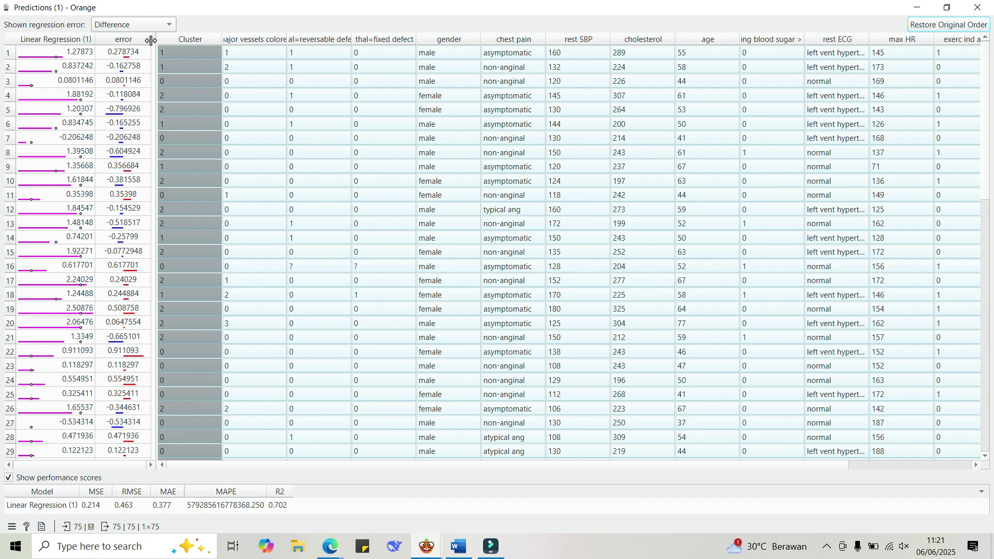
{"action": "scroll", "coordinate": [130, 275], "scroll_direction": "down", "scroll_amount": 5}
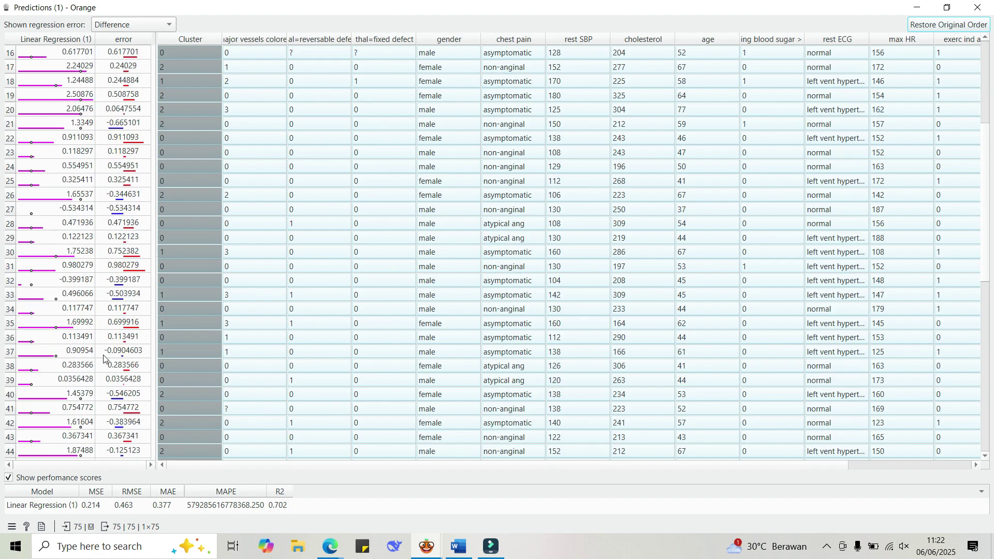
{"action": "scroll", "coordinate": [104, 358], "scroll_direction": "down", "scroll_amount": 2}
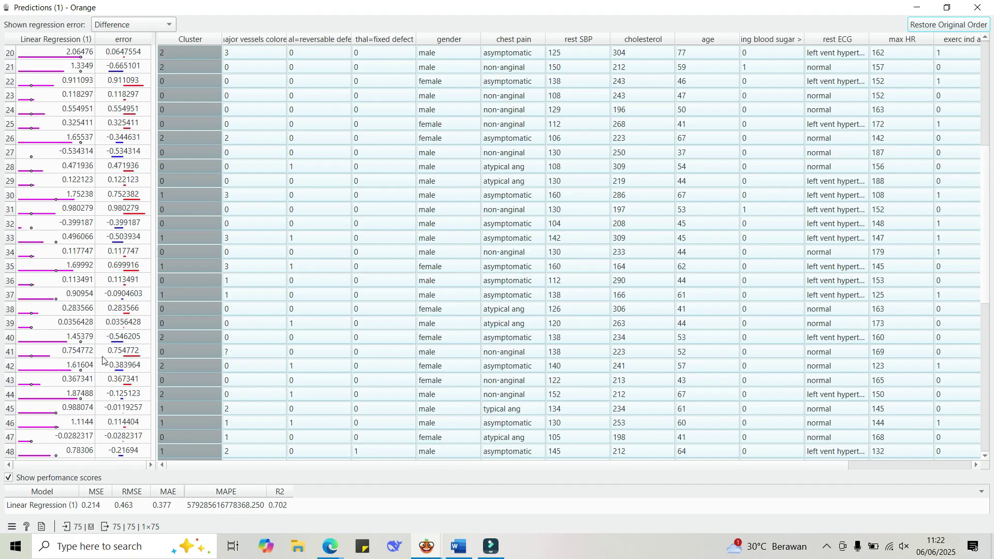
{"action": "scroll", "coordinate": [103, 360], "scroll_direction": "up", "scroll_amount": 6}
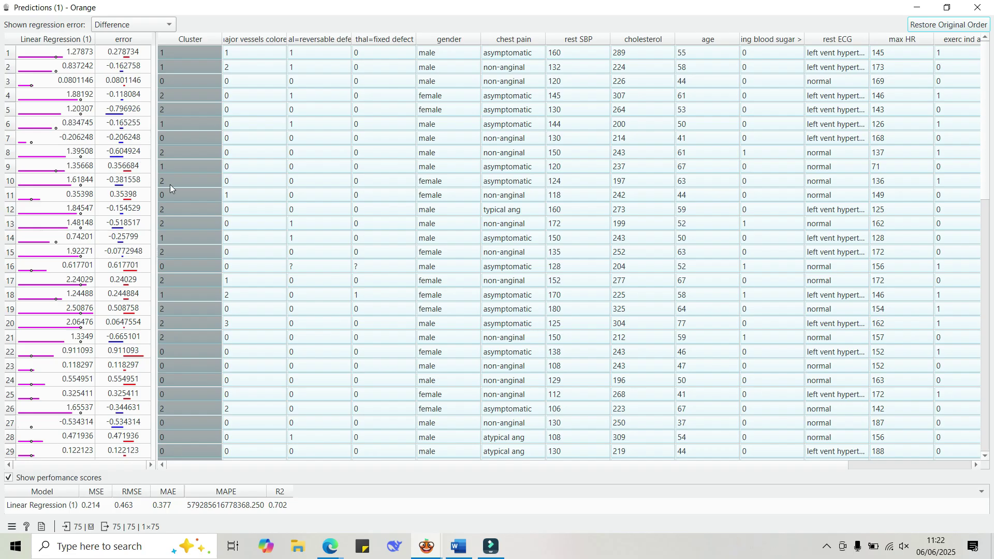
Sort the Predictions (1) table by Cluster in ascending and descending order and examine the predictions per cluster.
{"action": "left_click", "coordinate": [172, 41]}
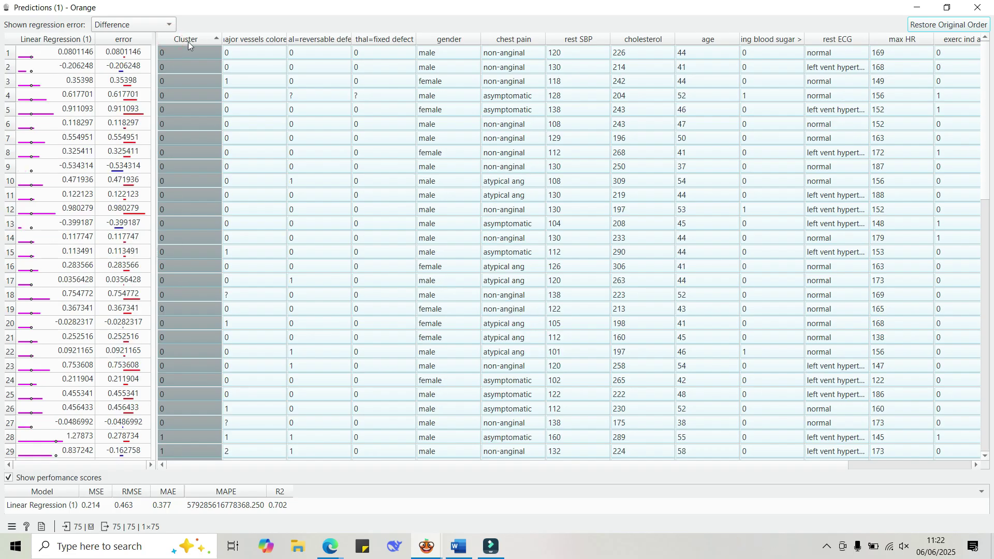
{"action": "left_click", "coordinate": [188, 40]}
{"action": "scroll", "coordinate": [192, 145], "scroll_direction": "down", "scroll_amount": 7}
{"action": "scroll", "coordinate": [192, 147], "scroll_direction": "up", "scroll_amount": 7}
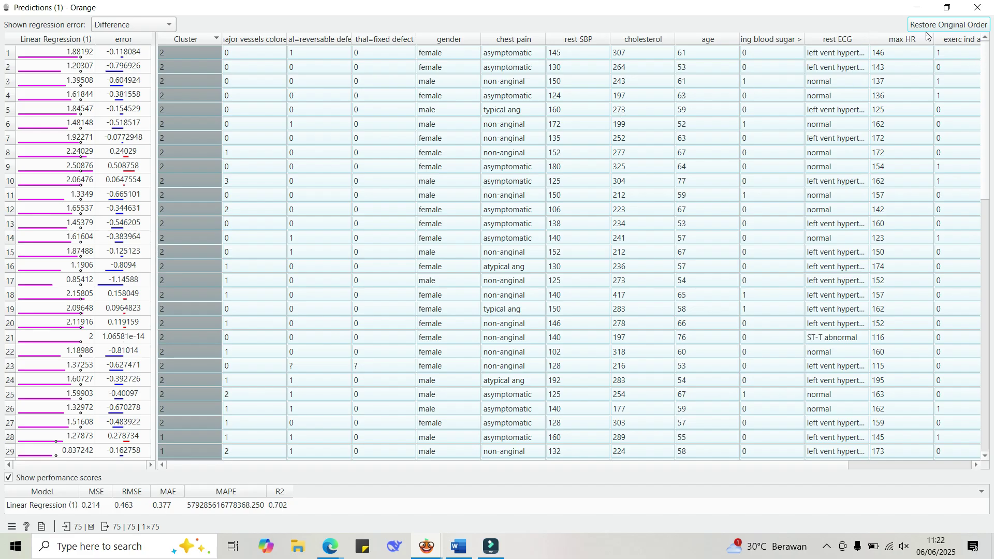
{"action": "left_click", "coordinate": [982, 8]}
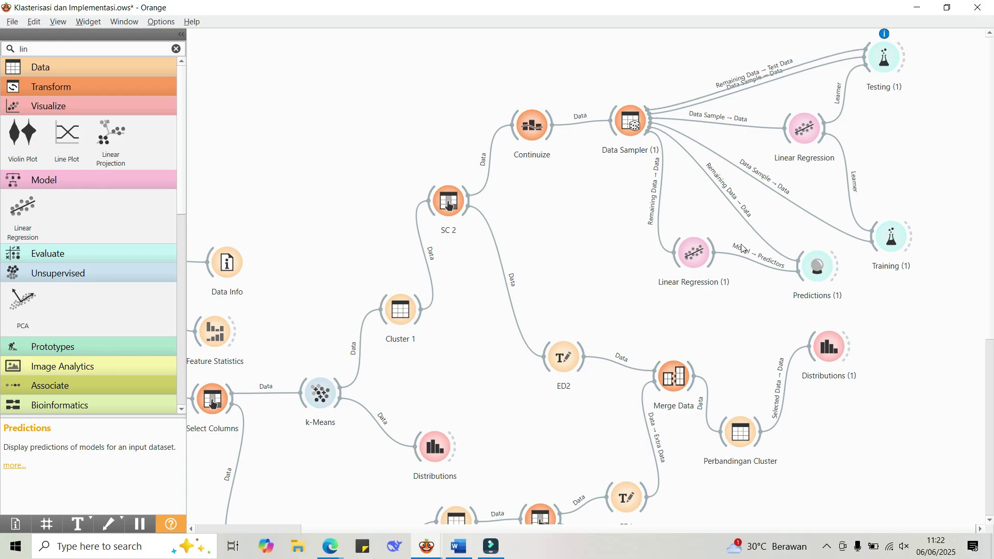
Review the feature and target assignment in SC1 and the sampling settings and output sizes of Data Sampler.
{"action": "scroll", "coordinate": [698, 238], "scroll_direction": "down", "scroll_amount": 5}
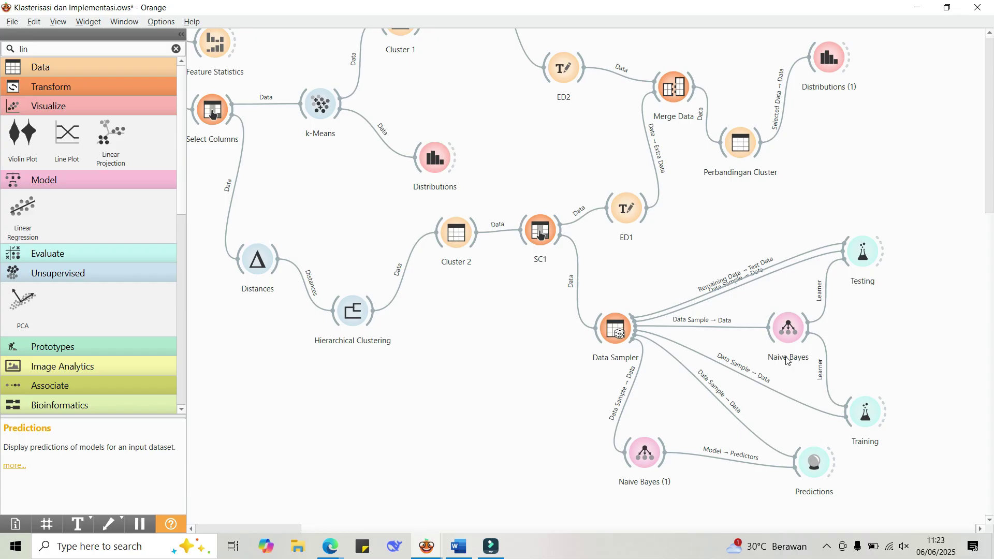
{"action": "double_click", "coordinate": [539, 235]}
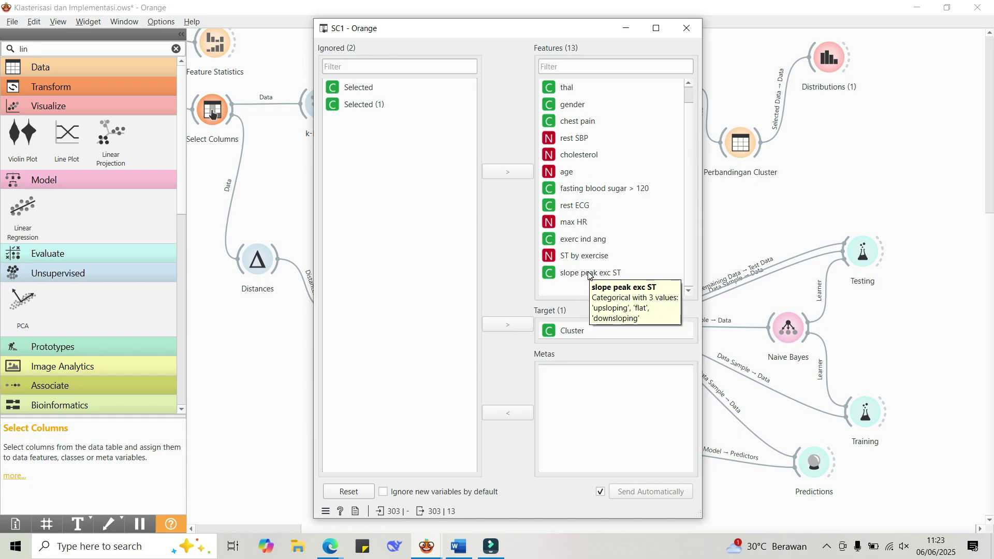
{"action": "left_click", "coordinate": [682, 31]}
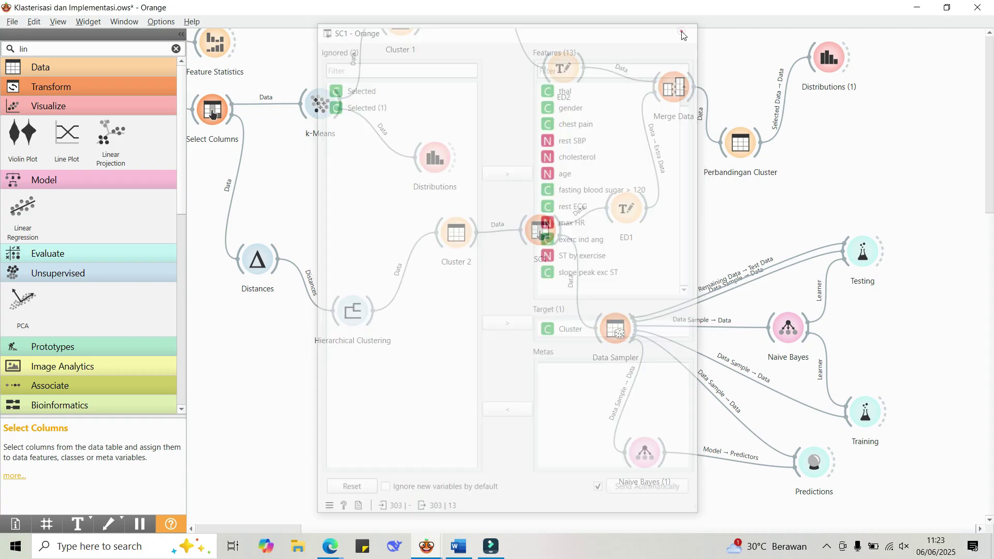
{"action": "double_click", "coordinate": [616, 328]}
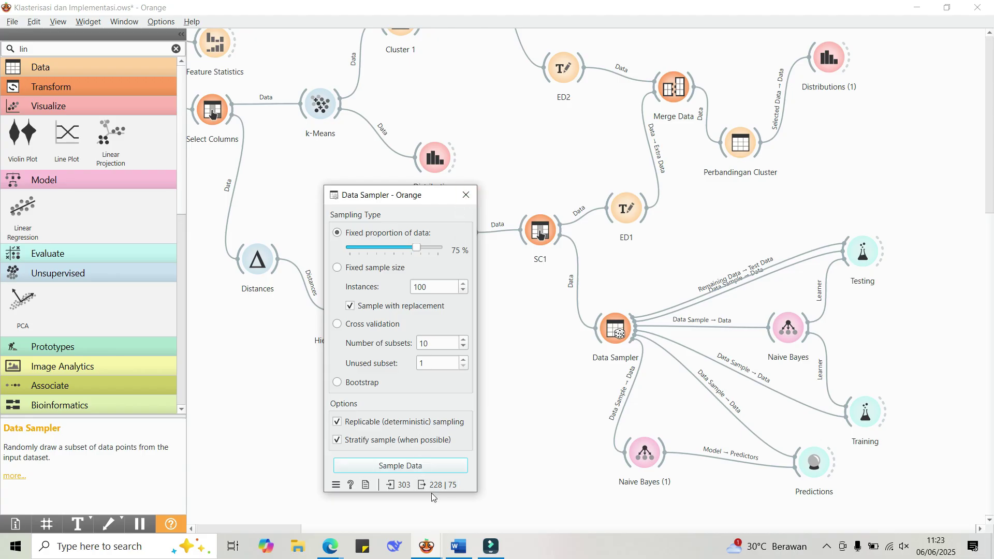
{"action": "mouse_move", "coordinate": [432, 489]}
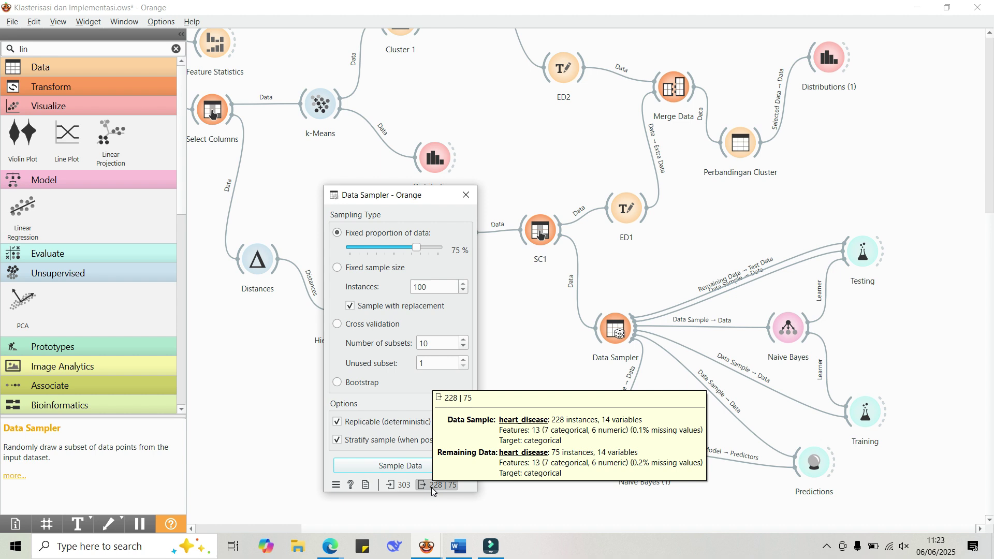
{"action": "left_click", "coordinate": [525, 489]}
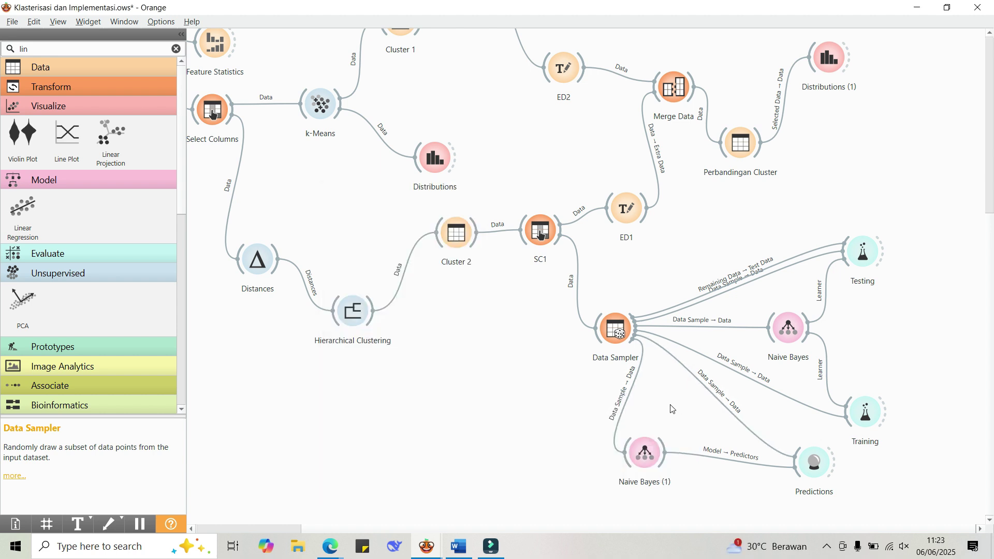
Change Data Sampler's links to Naive Bayes (1) and Predictions so Remaining Data feeds each Data input.
{"action": "double_click", "coordinate": [626, 397]}
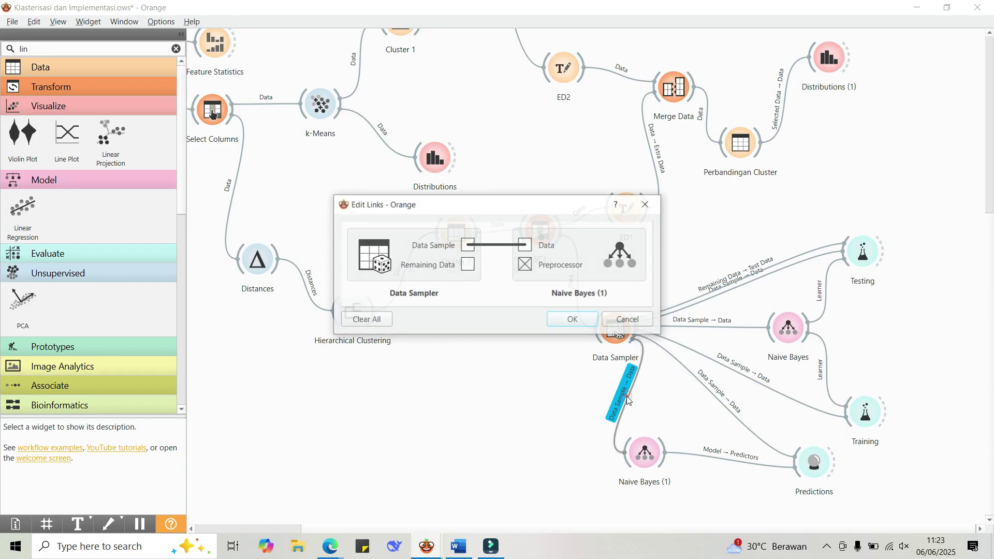
{"action": "left_click_drag", "start_coordinate": [472, 268], "coordinate": [525, 246]}
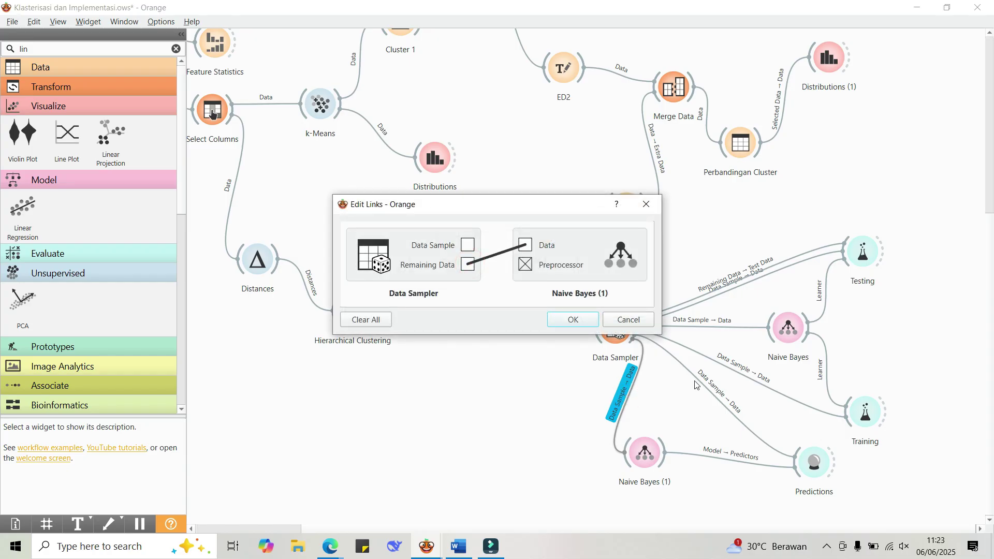
{"action": "left_click", "coordinate": [573, 320]}
{"action": "left_click", "coordinate": [722, 398]}
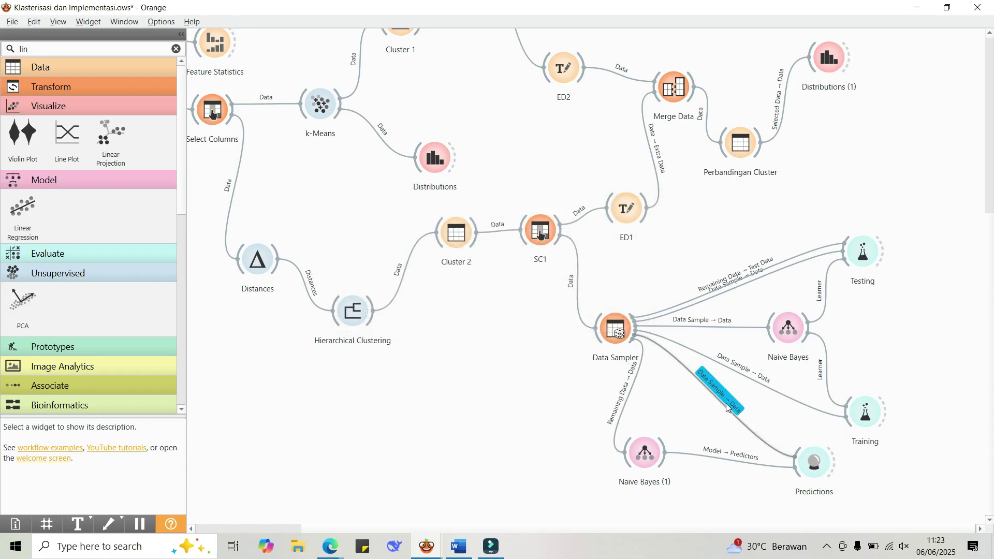
{"action": "double_click", "coordinate": [725, 403]}
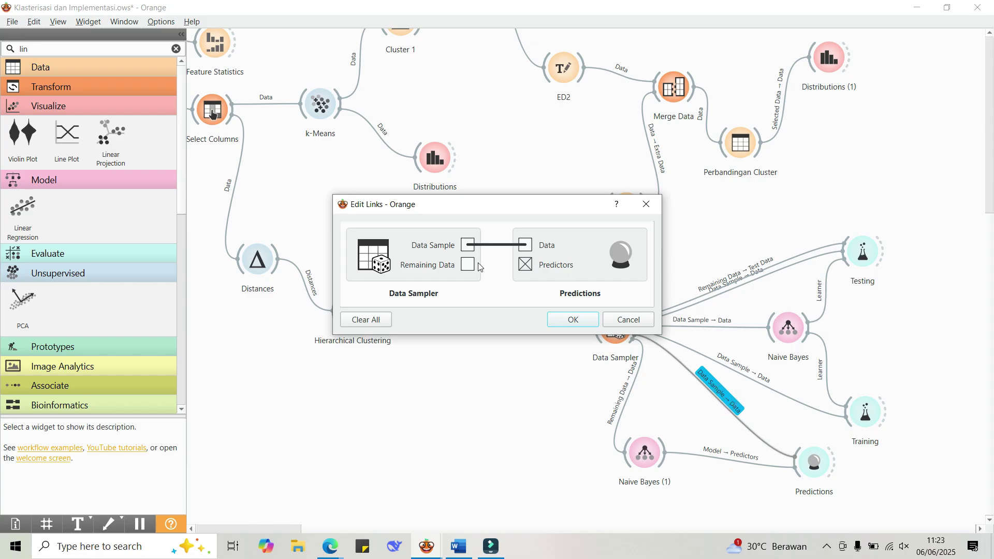
{"action": "left_click_drag", "start_coordinate": [472, 268], "coordinate": [524, 245]}
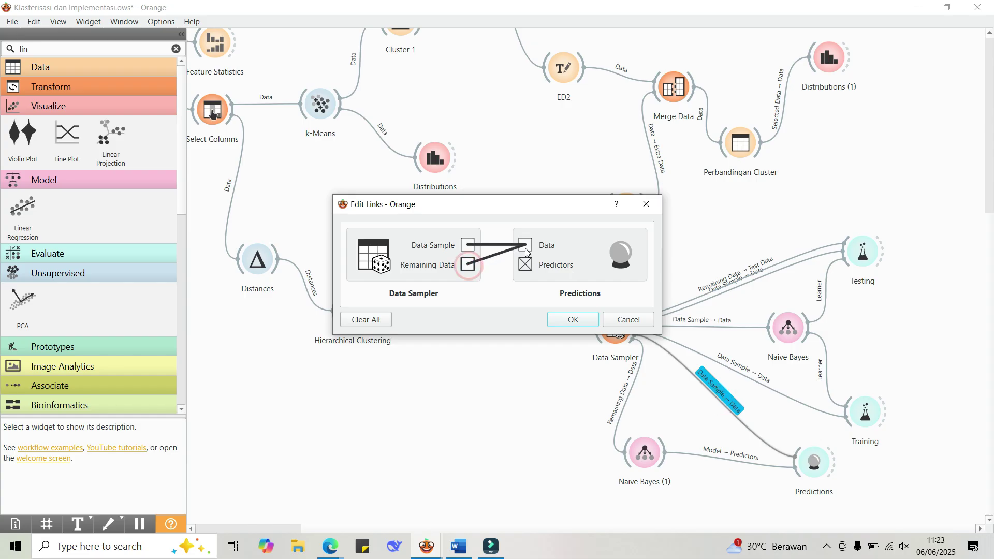
{"action": "left_click", "coordinate": [587, 319]}
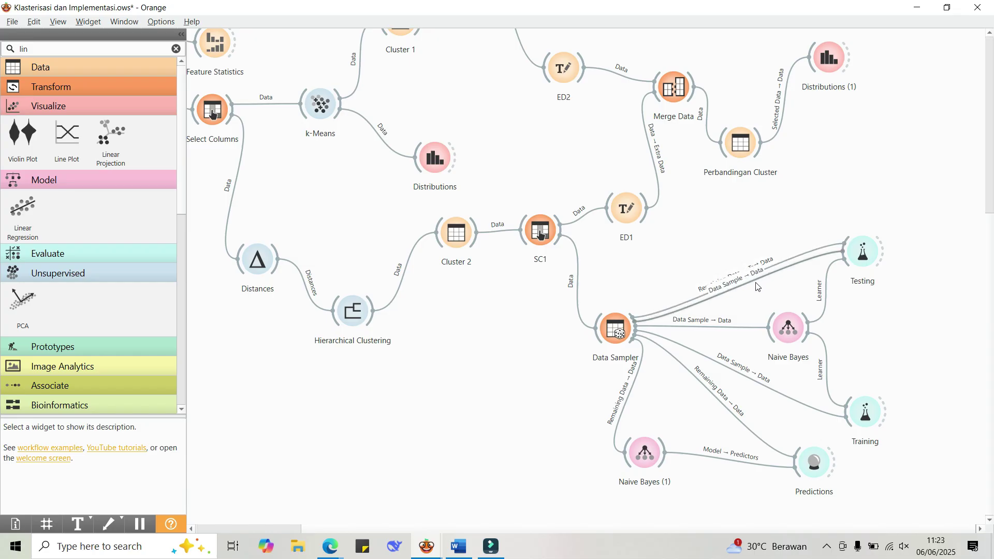
Compare the Naive Bayes evaluation scores in Testing with those in Training, checking the Naive Bayes widget's settings in between.
{"action": "double_click", "coordinate": [859, 263]}
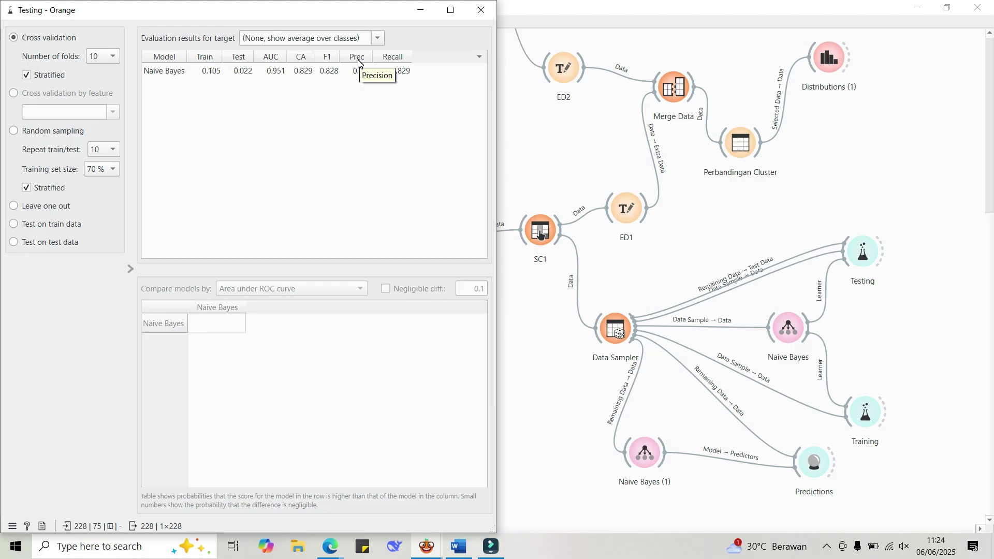
{"action": "left_click", "coordinate": [482, 9]}
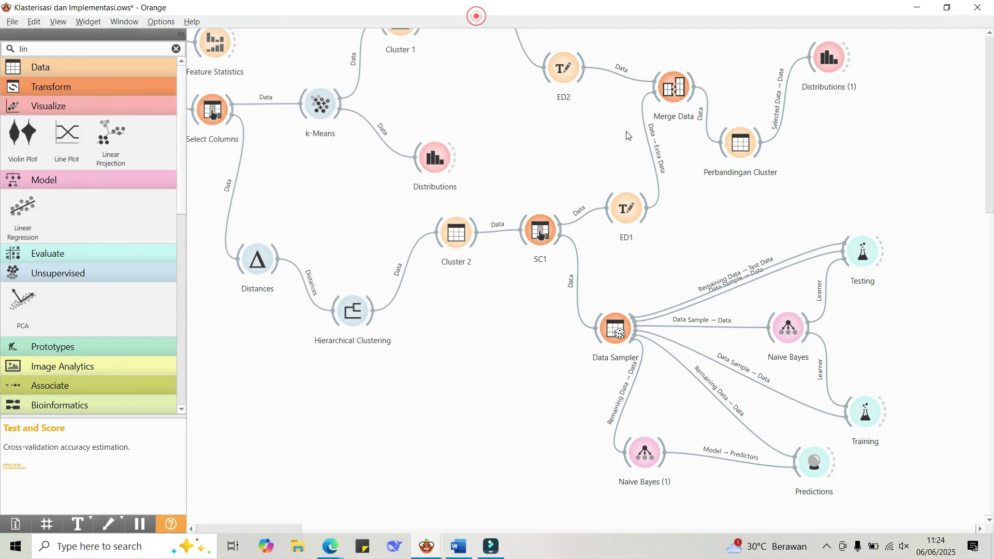
{"action": "double_click", "coordinate": [787, 327]}
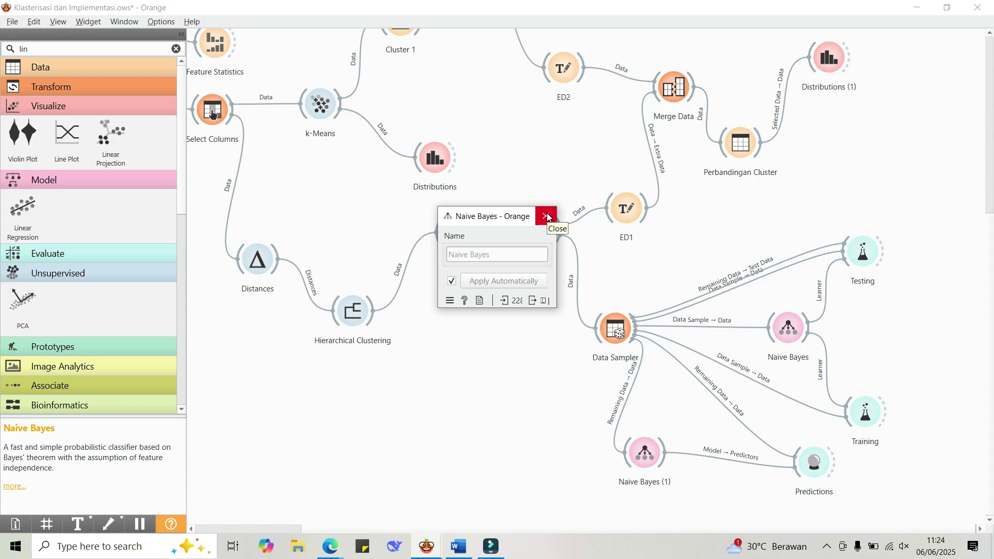
{"action": "left_click", "coordinate": [547, 217]}
{"action": "left_click", "coordinate": [874, 418]}
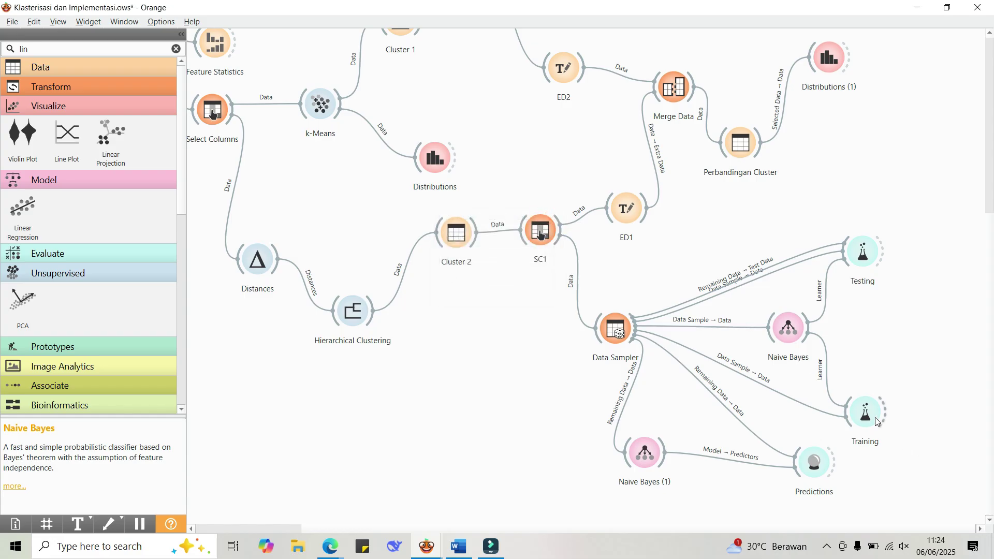
{"action": "double_click", "coordinate": [873, 417]}
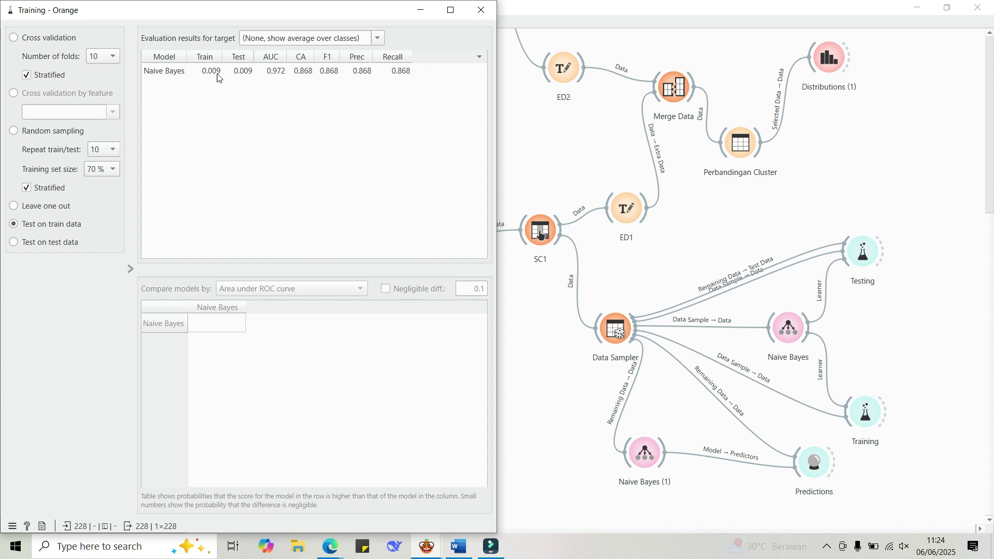
{"action": "left_click", "coordinate": [493, 12]}
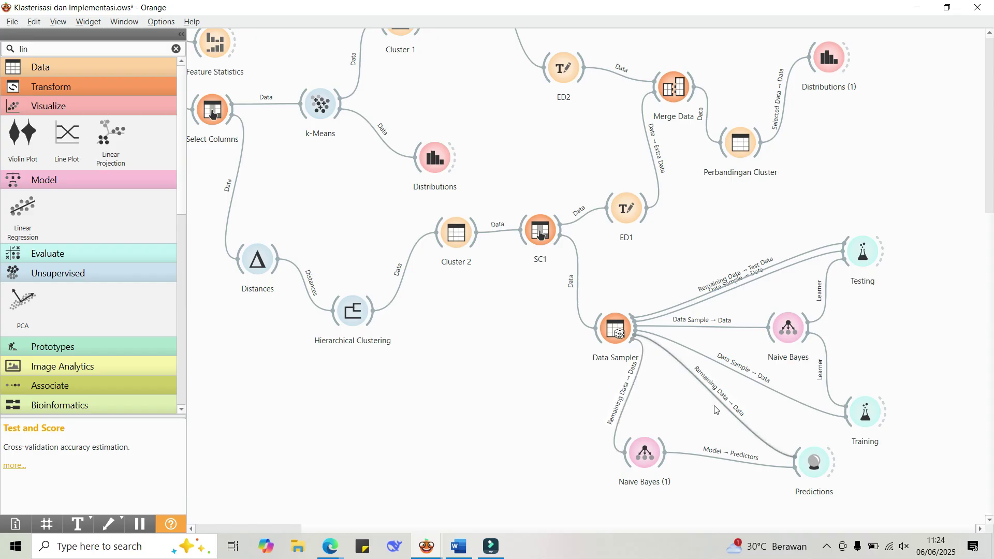
Examine the Naive Bayes (1) class probabilities, errors and performance scores in Predictions against the actual Cluster values.
{"action": "double_click", "coordinate": [823, 466]}
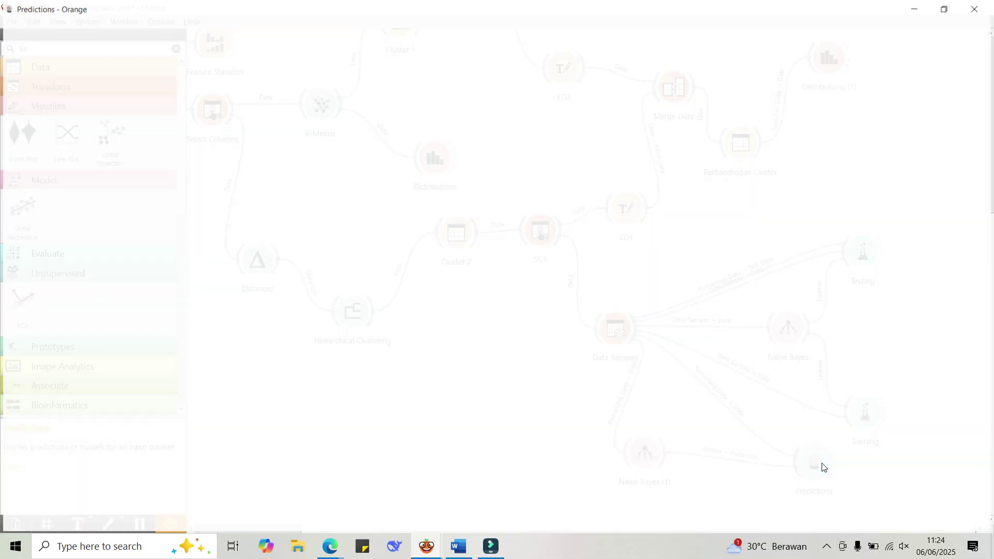
{"action": "scroll", "coordinate": [114, 351], "scroll_direction": "down", "scroll_amount": 7}
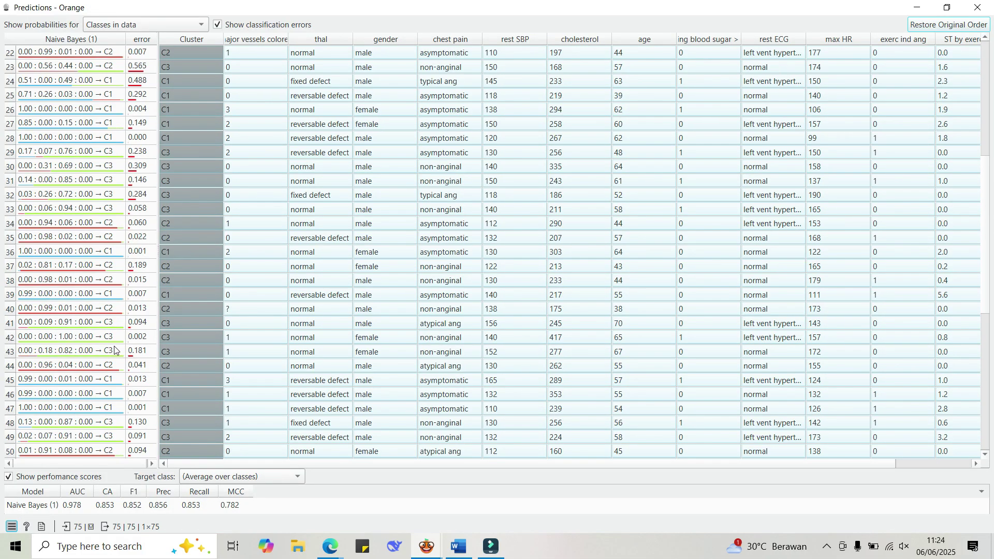
{"action": "scroll", "coordinate": [115, 350], "scroll_direction": "down", "scroll_amount": 8}
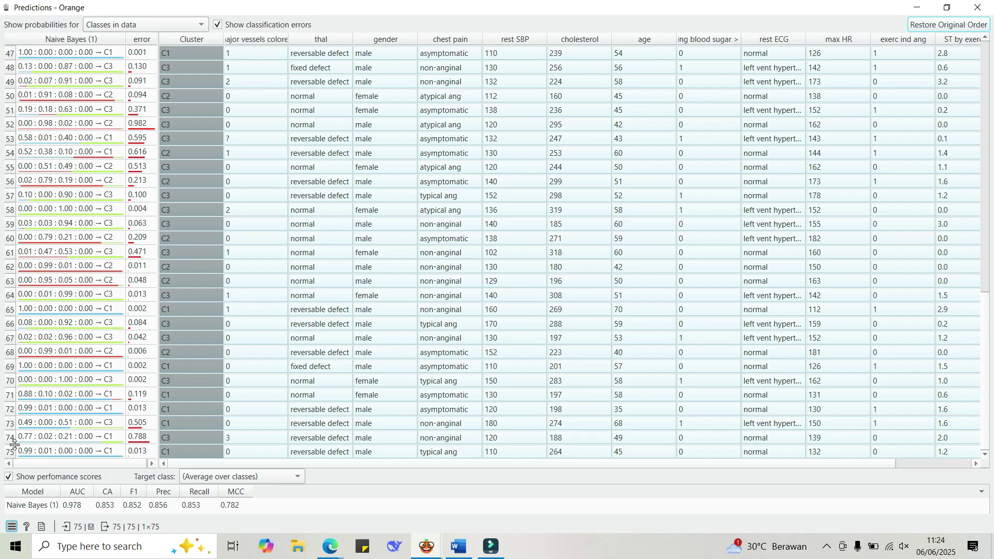
{"action": "scroll", "coordinate": [15, 444], "scroll_direction": "up", "scroll_amount": 15}
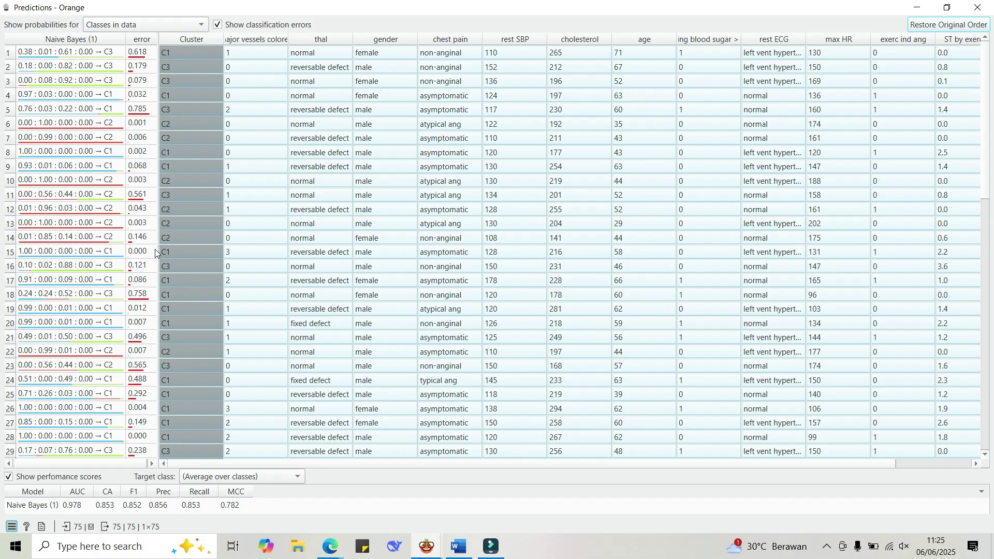
{"action": "left_click", "coordinate": [981, 9]}
Look over the clustering part of the workflow from Datasets onward and save the workflow file.
{"action": "scroll", "coordinate": [532, 446], "scroll_direction": "up", "scroll_amount": 5}
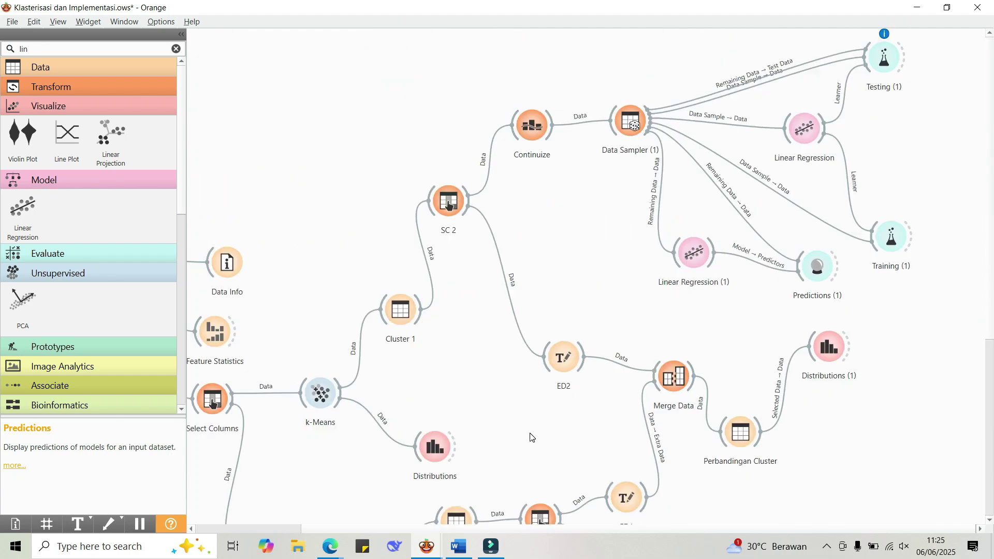
{"action": "scroll", "coordinate": [537, 530], "scroll_direction": "left", "scroll_amount": 2}
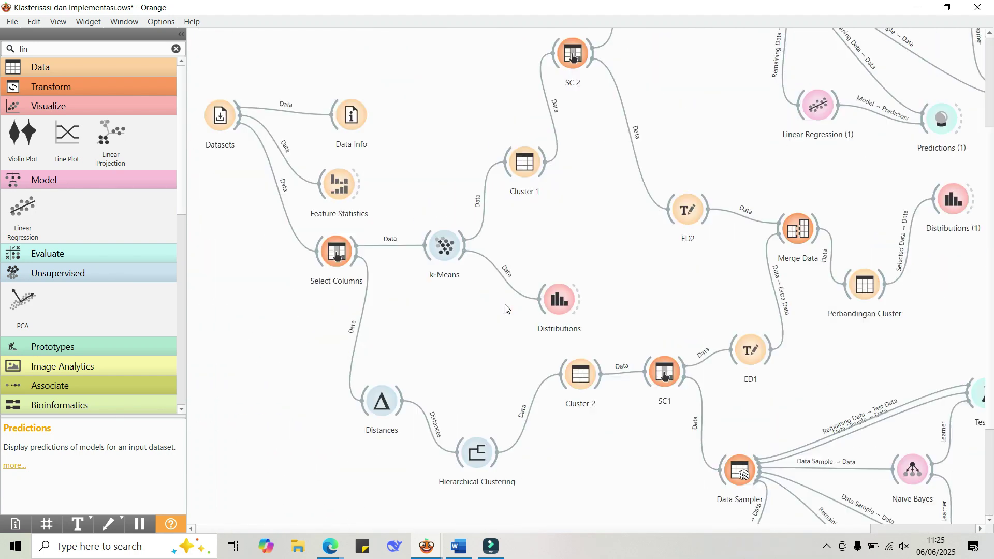
{"action": "scroll", "coordinate": [506, 310], "scroll_direction": "down", "scroll_amount": 3}
{"action": "key", "text": "ctrl+s"}
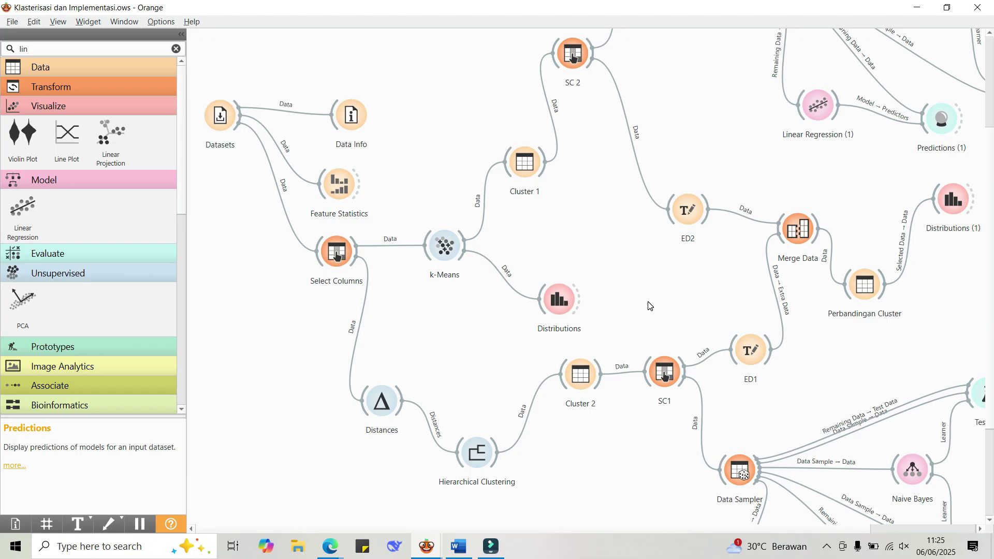
{"action": "left_click_drag", "start_coordinate": [570, 529], "coordinate": [595, 528]}
{"action": "scroll", "coordinate": [719, 344], "scroll_direction": "down", "scroll_amount": 5}
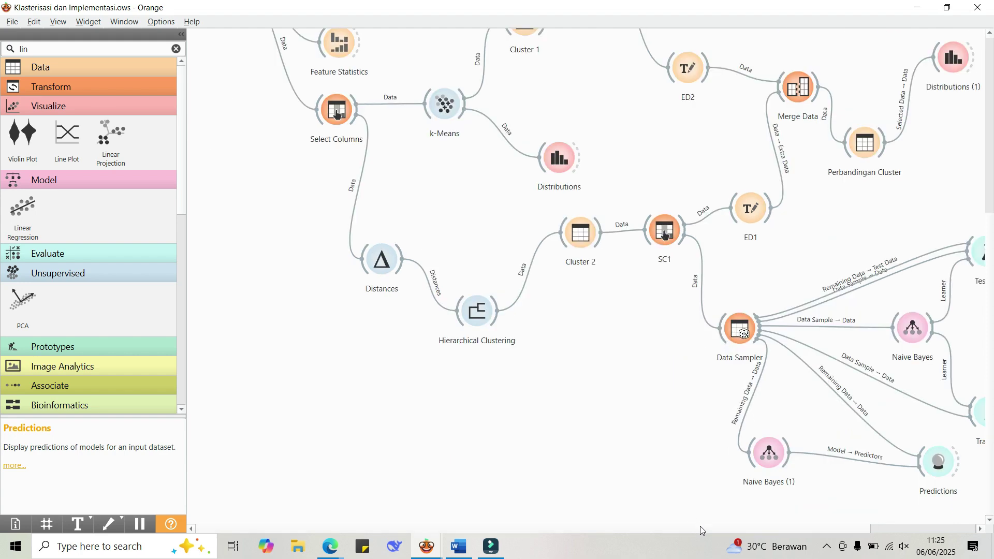
{"action": "left_click_drag", "start_coordinate": [700, 527], "coordinate": [873, 529]}
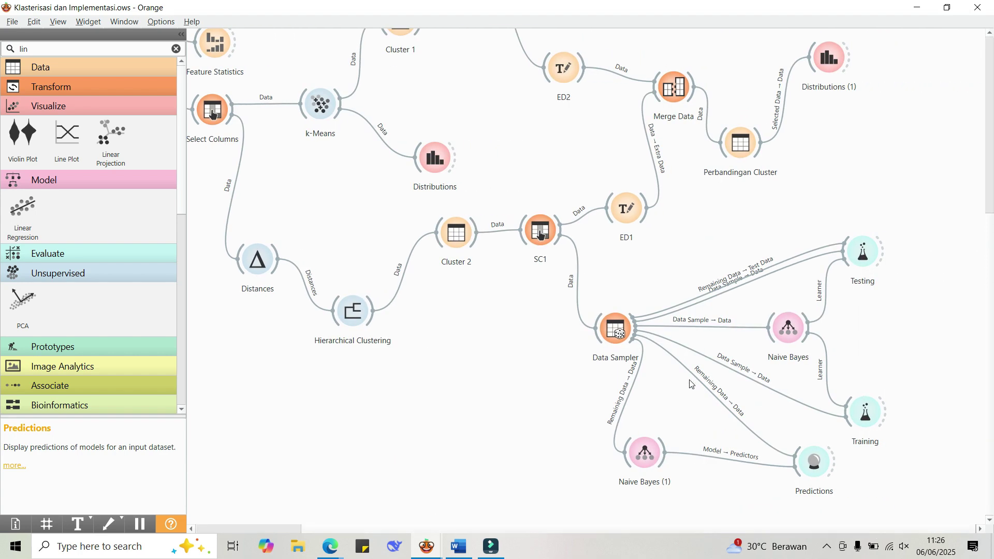
{"action": "scroll", "coordinate": [686, 379], "scroll_direction": "up", "scroll_amount": 10}
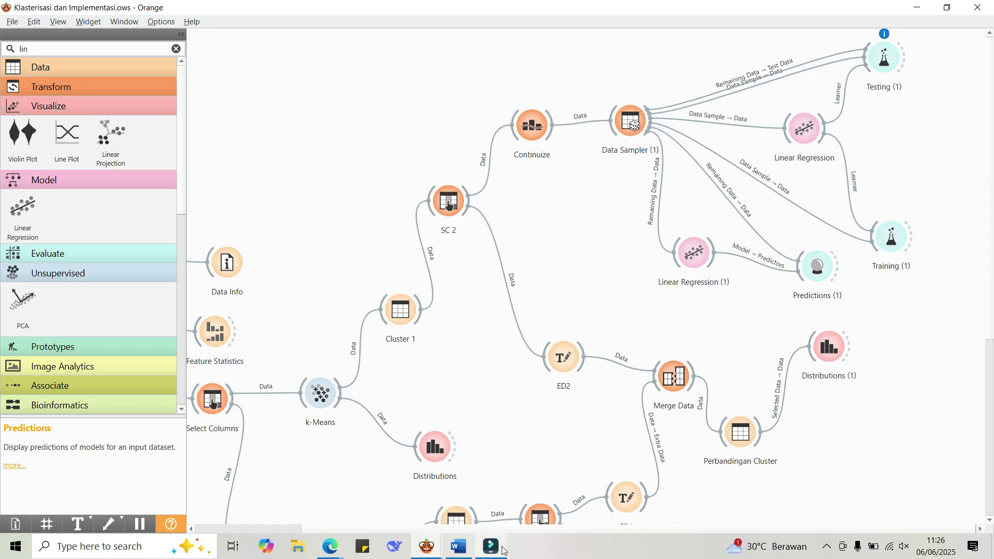
{"action": "mouse_move", "coordinate": [505, 550]}
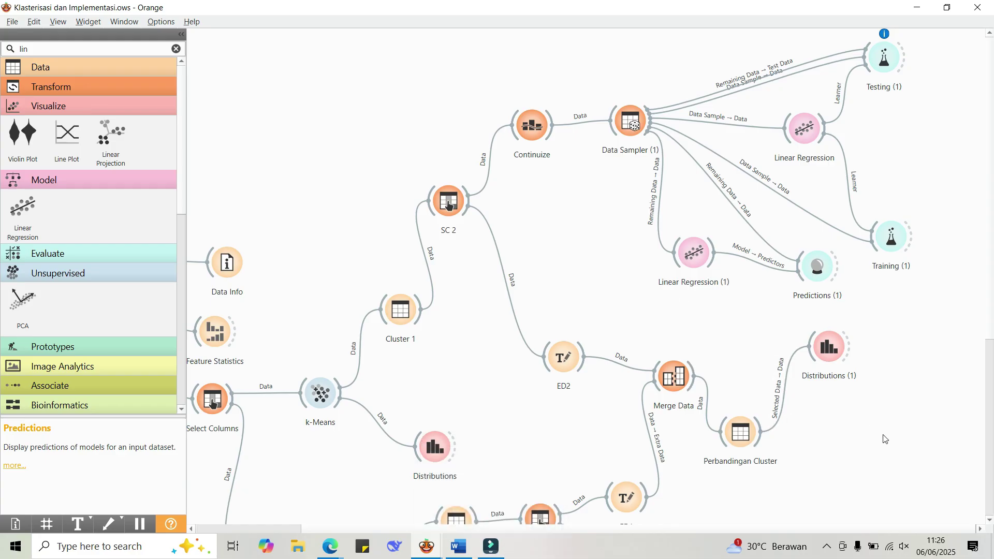